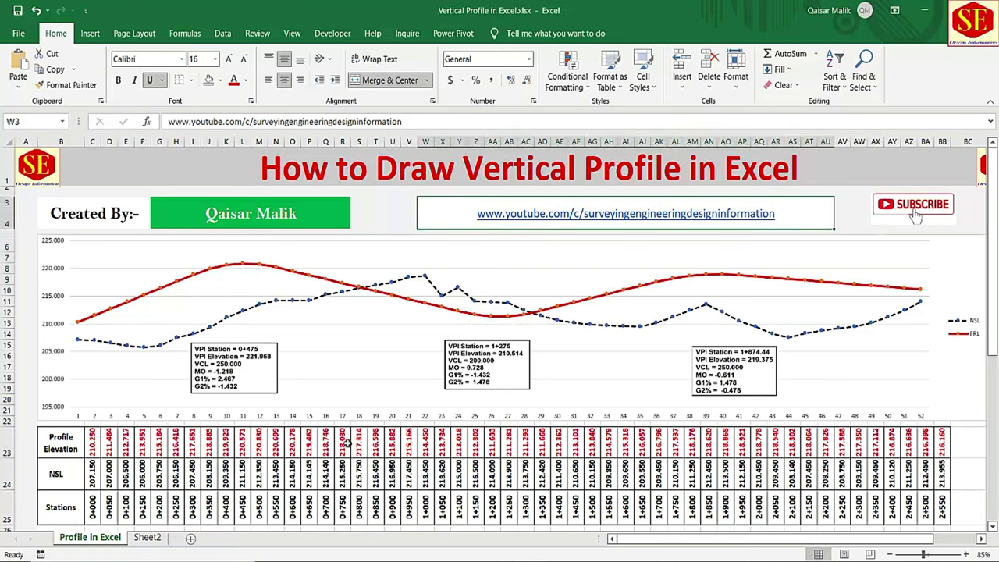
Step: Enter a test elevation of 215.25 at station 16, then undo it
{"action": "left_click", "coordinate": [342, 443]}
{"action": "type", "text": "2"}
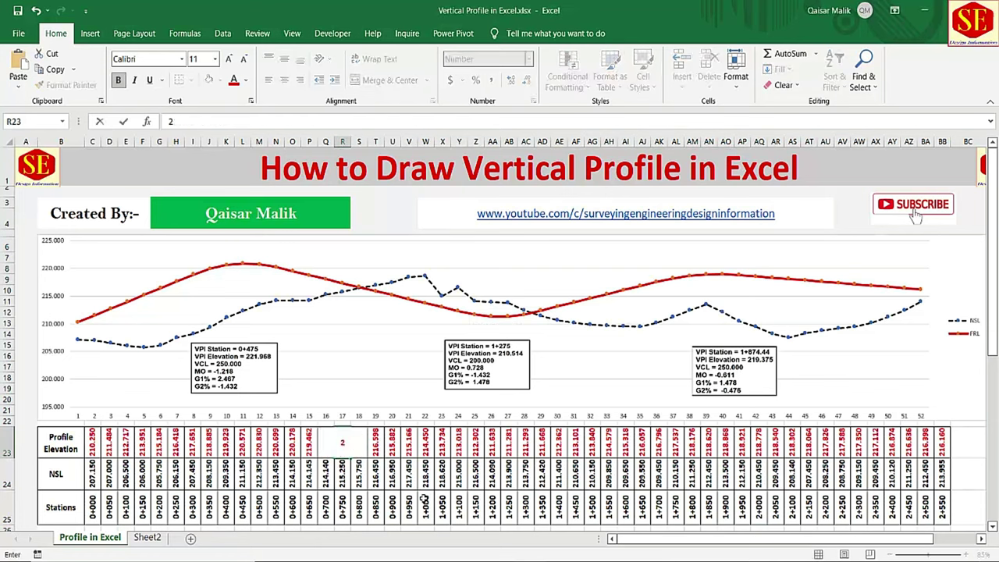
{"action": "type", "text": "15.25"}
{"action": "key", "text": "Return"}
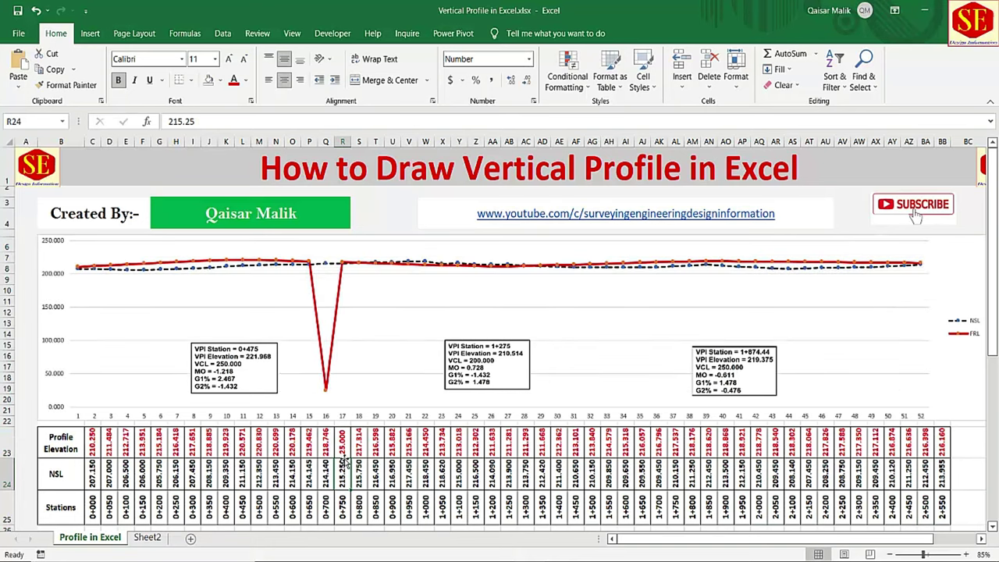
{"action": "key", "text": "ctrl+z"}
Step: Set the NSL at station 18 to 218, and undo the oversized 2225 entered at station 26
{"action": "left_click", "coordinate": [373, 474]}
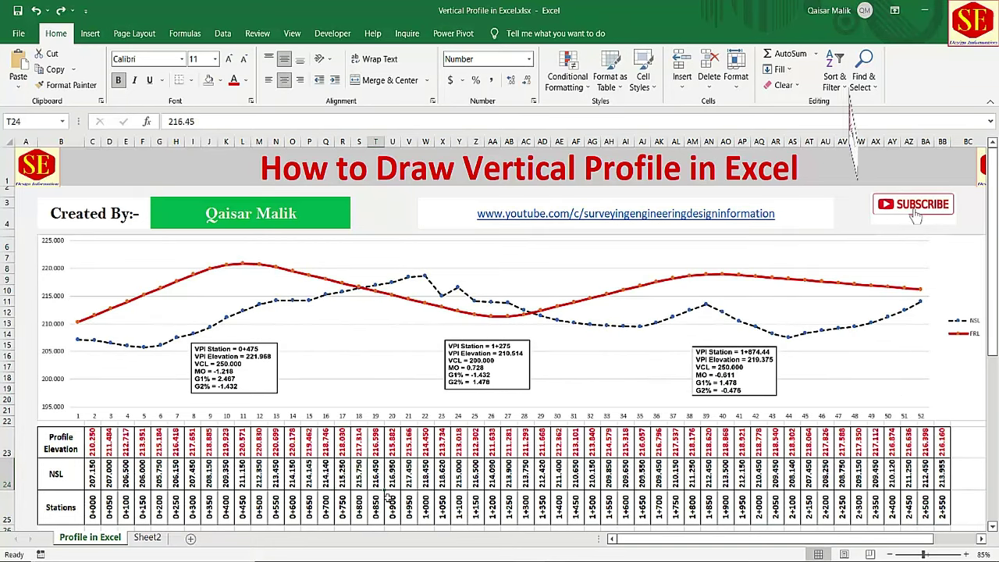
{"action": "type", "text": "218"}
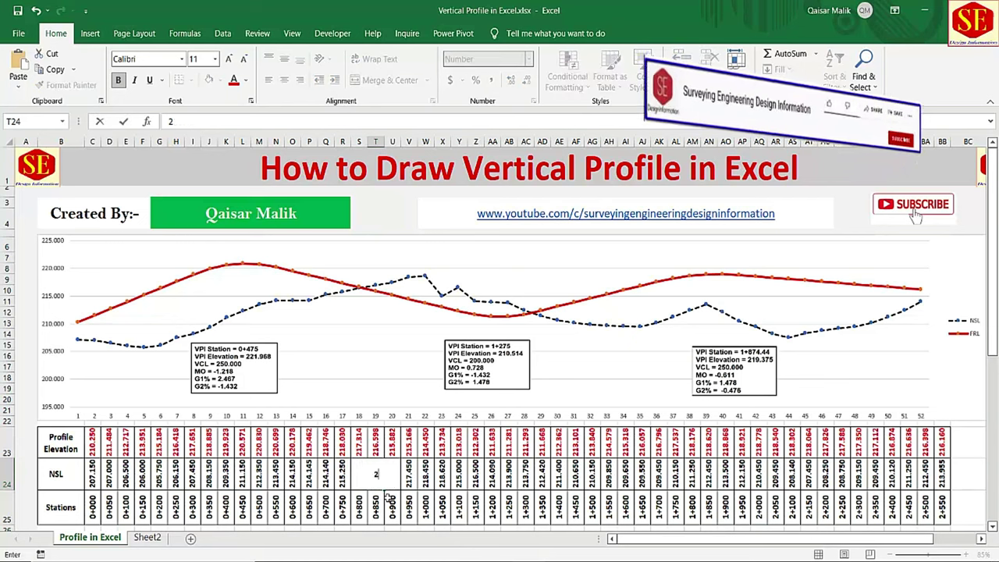
{"action": "key", "text": "Return"}
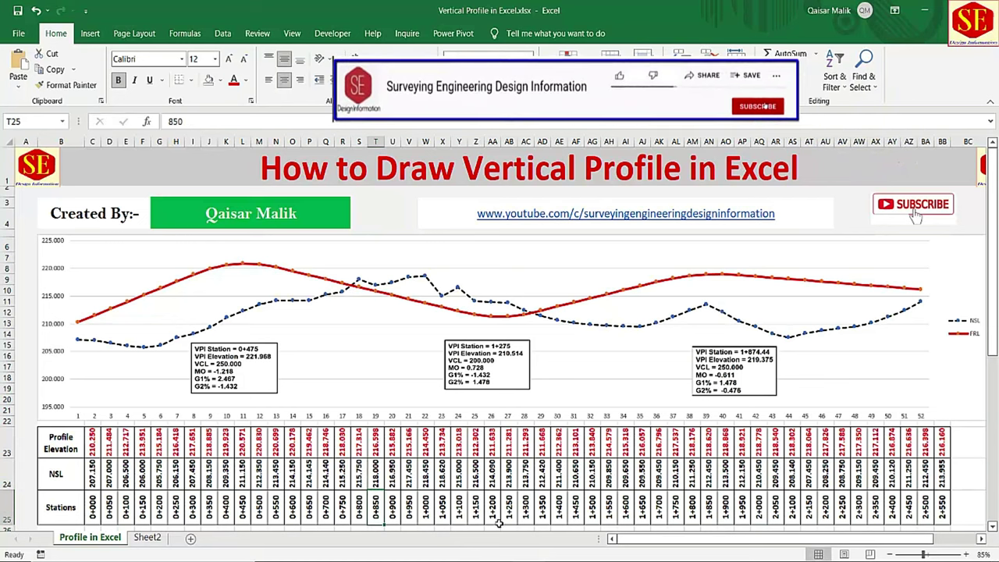
{"action": "left_click", "coordinate": [509, 474]}
{"action": "type", "text": "2225"}
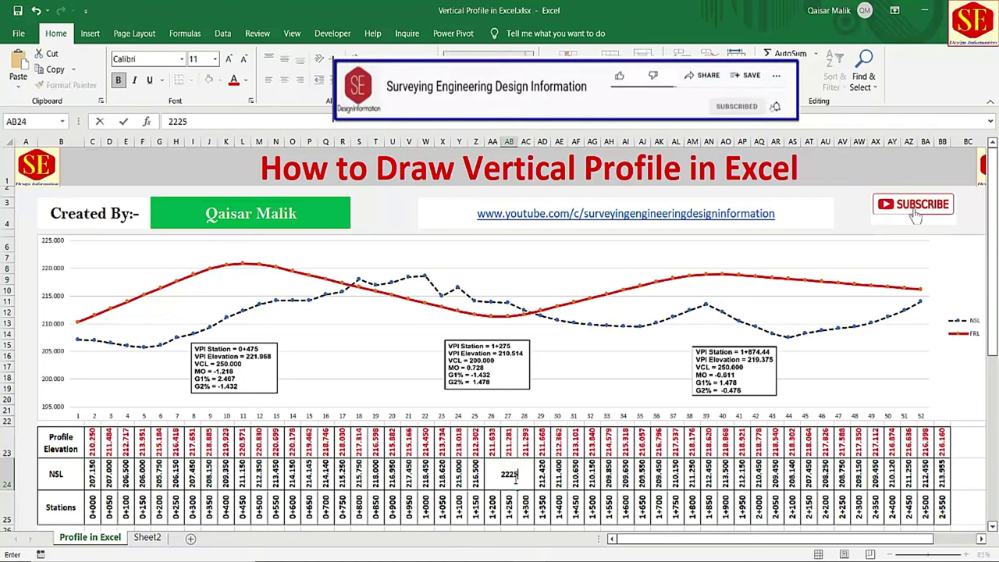
{"action": "key", "text": "Return"}
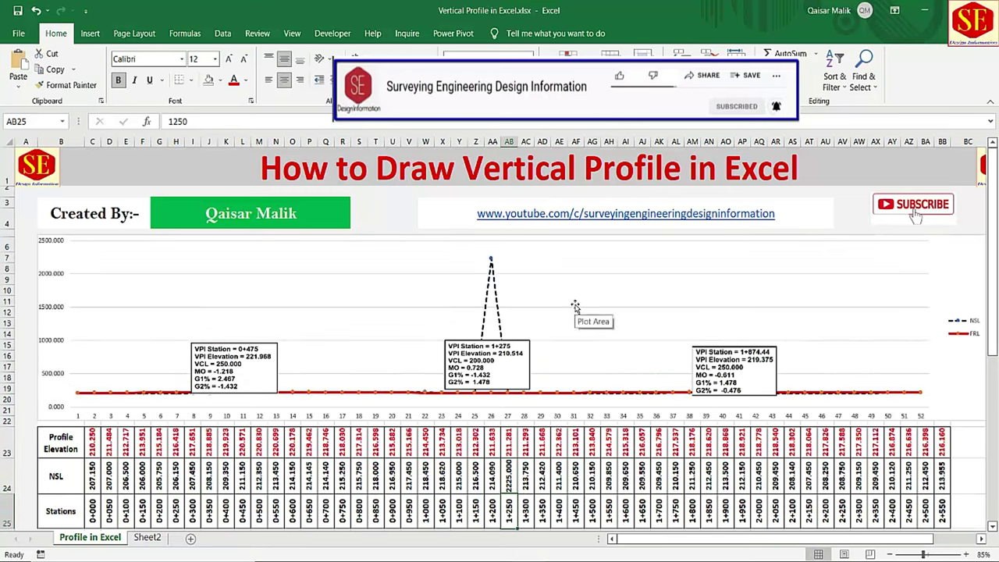
{"action": "key", "text": "ctrl+z"}
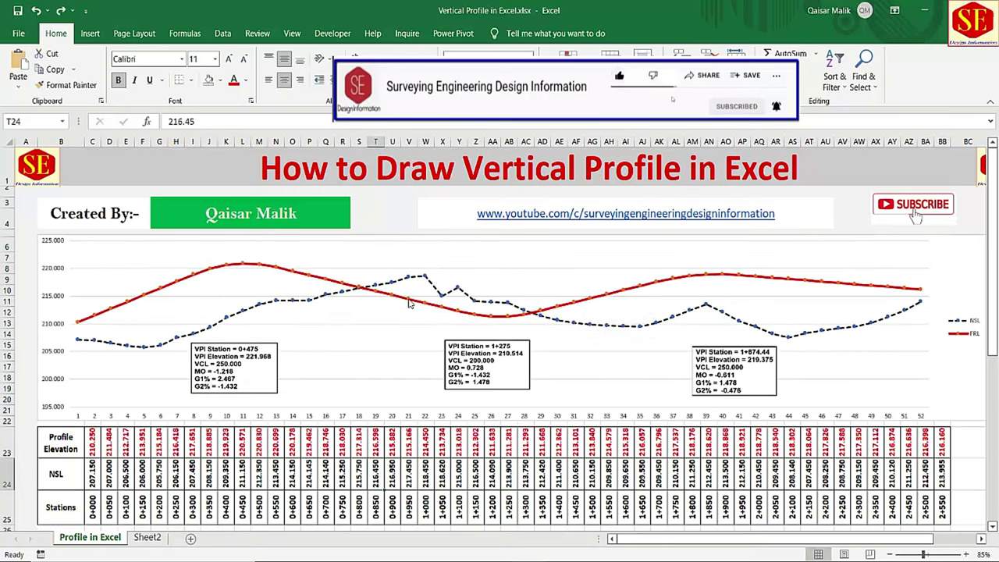
Step: Select the red FRL line, the dashed NSL line and the plot area of the profile chart
{"action": "left_click", "coordinate": [404, 302]}
{"action": "left_click", "coordinate": [403, 302]}
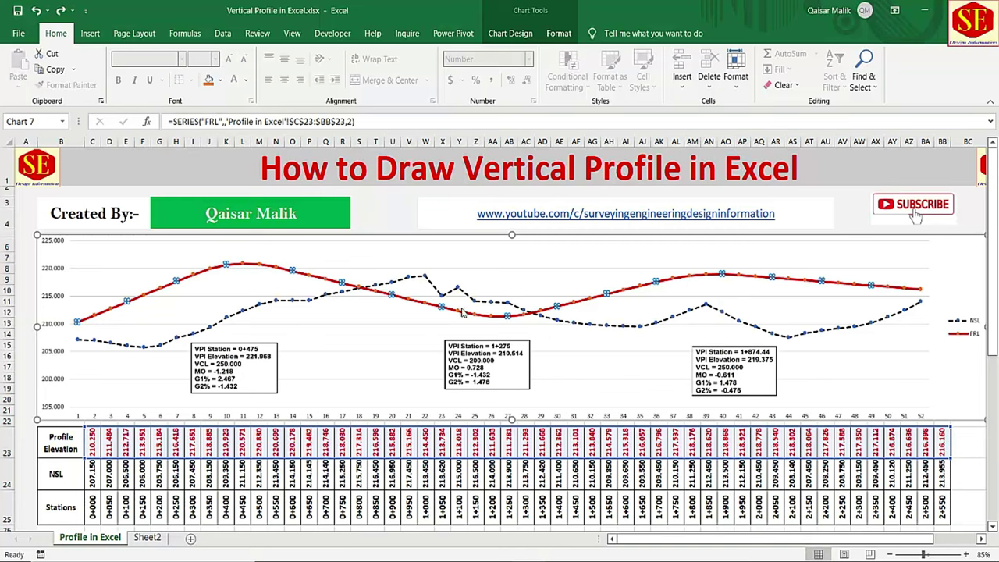
{"action": "left_click", "coordinate": [429, 287]}
{"action": "left_click", "coordinate": [429, 285]}
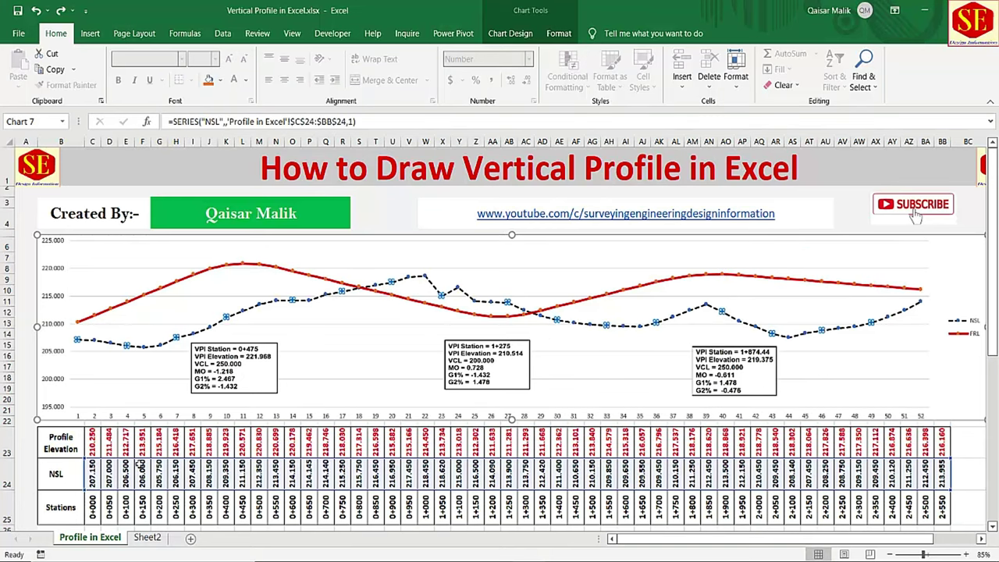
{"action": "left_click", "coordinate": [422, 408]}
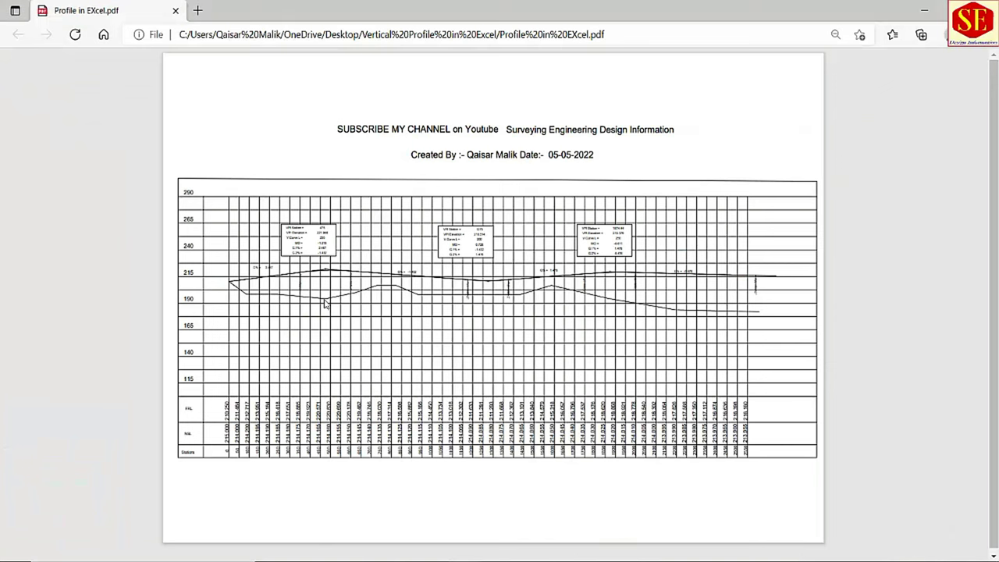
Step: Scroll and pan to bring the station rows into view, then select the whole chart
{"action": "scroll", "coordinate": [326, 305], "scroll_direction": "up", "scroll_amount": 4, "text": "ctrl"}
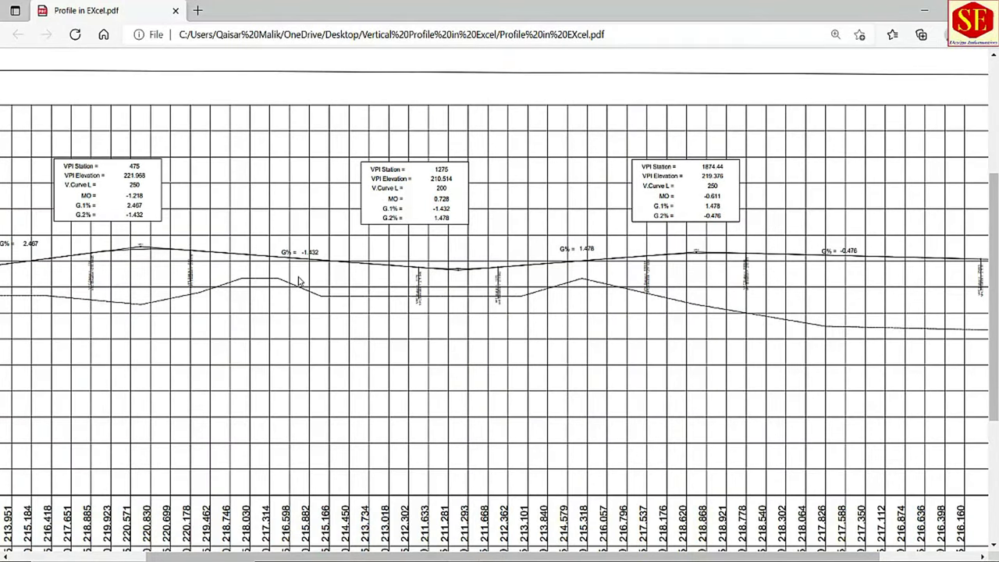
{"action": "scroll", "coordinate": [328, 469], "scroll_direction": "down", "scroll_amount": 3}
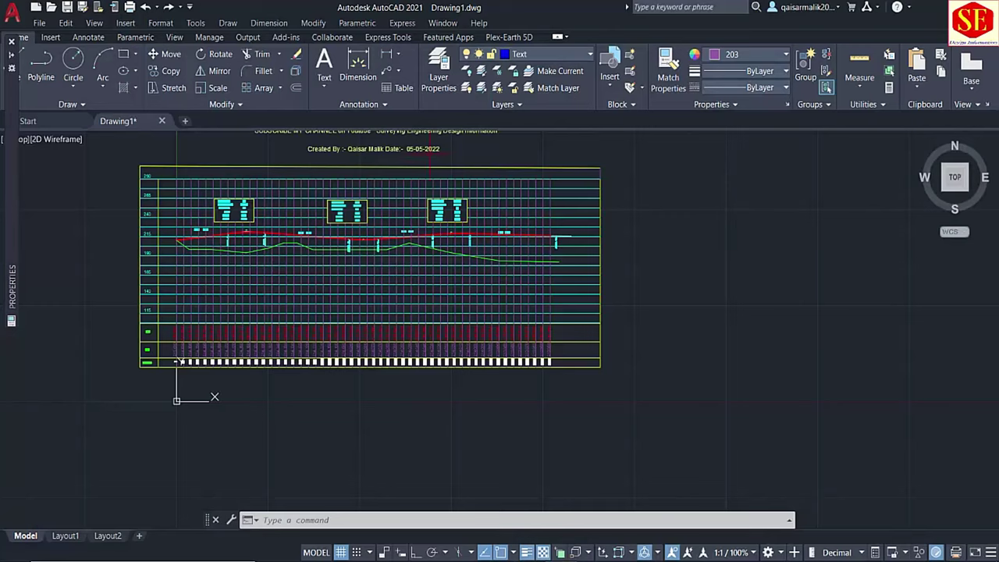
{"action": "scroll", "coordinate": [234, 160], "scroll_direction": "up", "scroll_amount": 4}
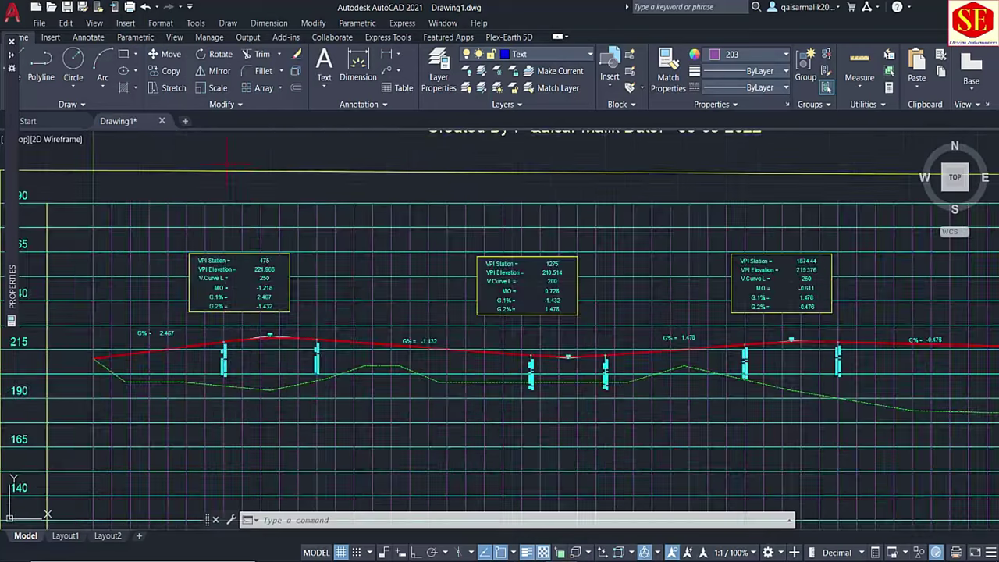
{"action": "scroll", "coordinate": [234, 160], "scroll_direction": "up", "scroll_amount": 2}
{"action": "scroll", "coordinate": [234, 312], "scroll_direction": "down", "scroll_amount": 3}
{"action": "scroll", "coordinate": [351, 312], "scroll_direction": "down", "scroll_amount": 1}
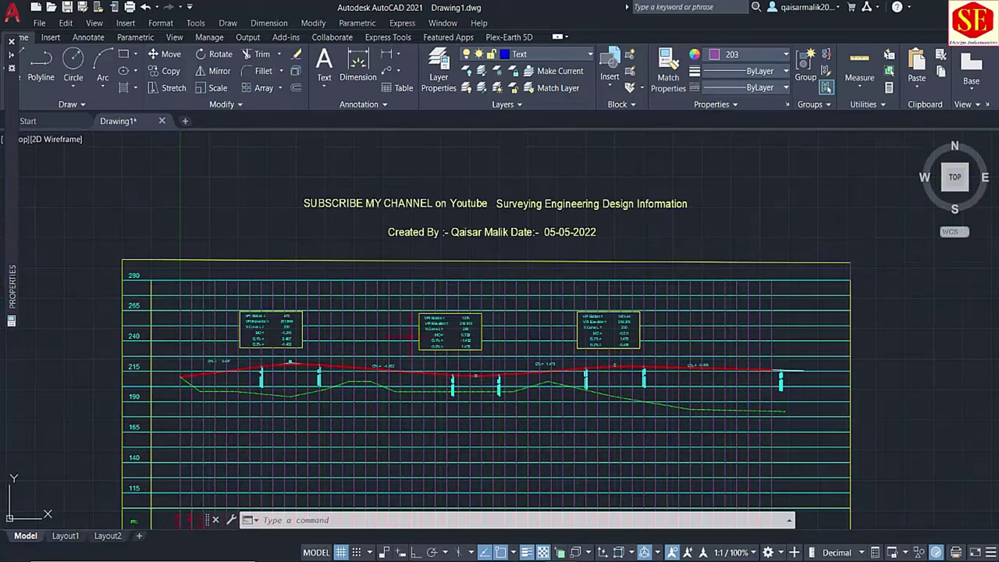
{"action": "left_click_drag", "start_coordinate": [380, 399], "coordinate": [423, 245]}
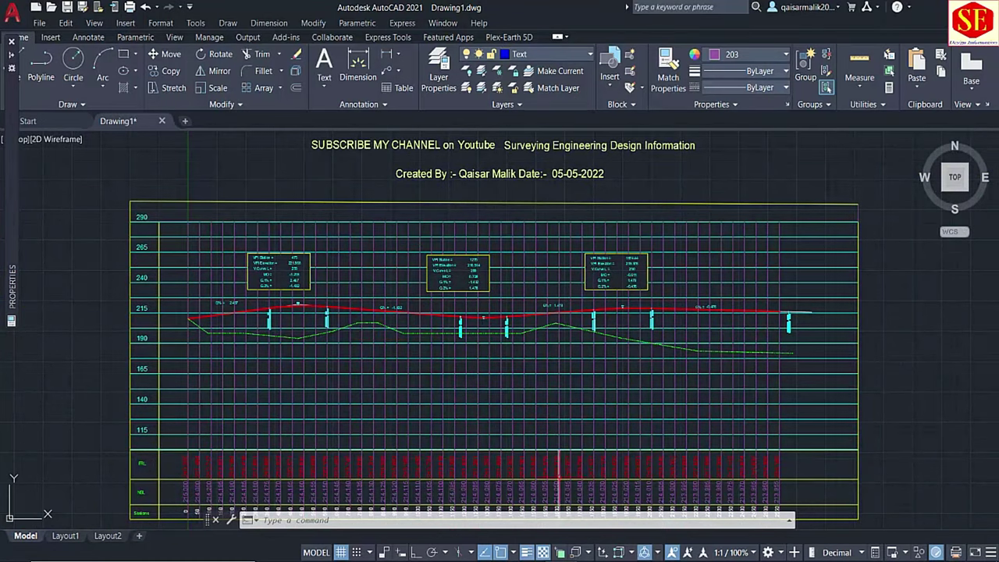
{"action": "scroll", "coordinate": [618, 295], "scroll_direction": "up", "scroll_amount": 2}
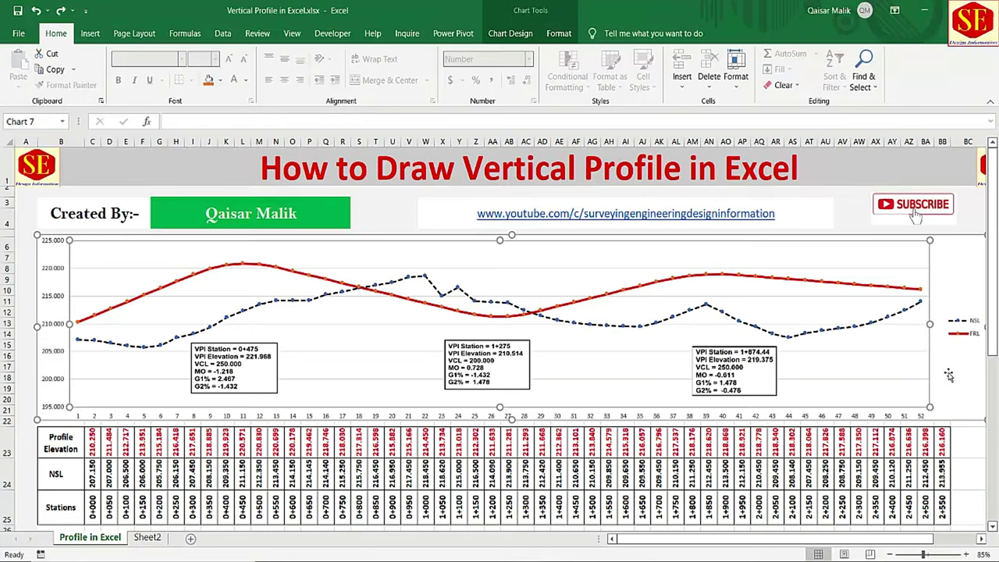
{"action": "left_click", "coordinate": [947, 373]}
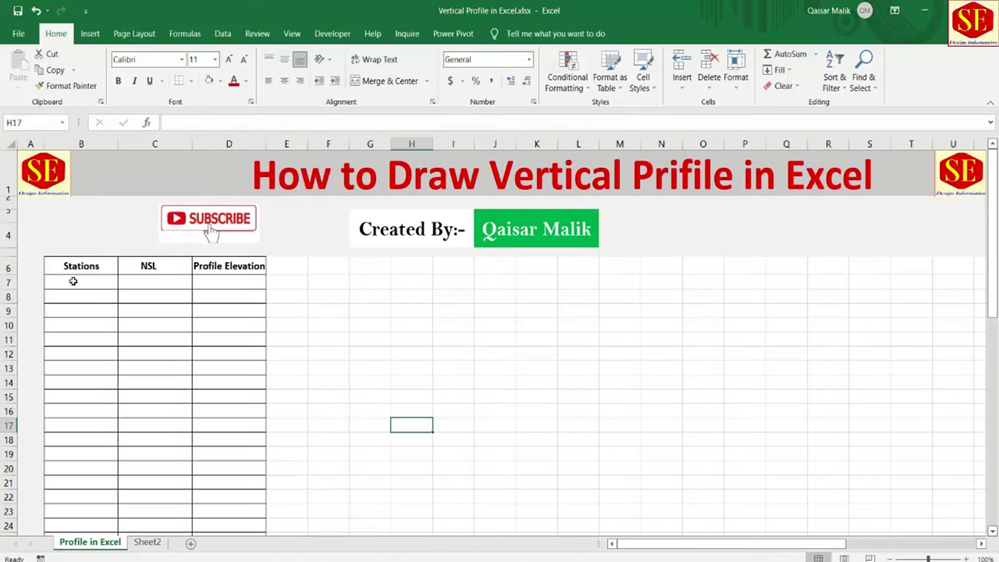
Step: Point out the Stations, NSL and Profile Elevation headings, then select the first Stations cell
{"action": "left_click", "coordinate": [82, 271]}
{"action": "left_click", "coordinate": [148, 268]}
{"action": "left_click", "coordinate": [208, 264]}
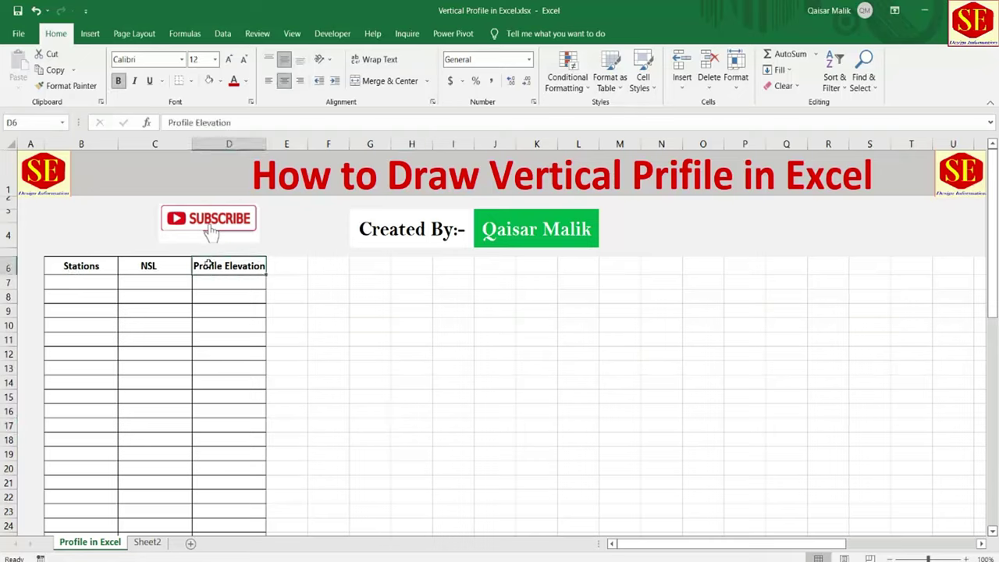
{"action": "left_click", "coordinate": [65, 265]}
{"action": "left_click", "coordinate": [149, 265]}
{"action": "left_click", "coordinate": [204, 267]}
{"action": "left_click", "coordinate": [99, 284]}
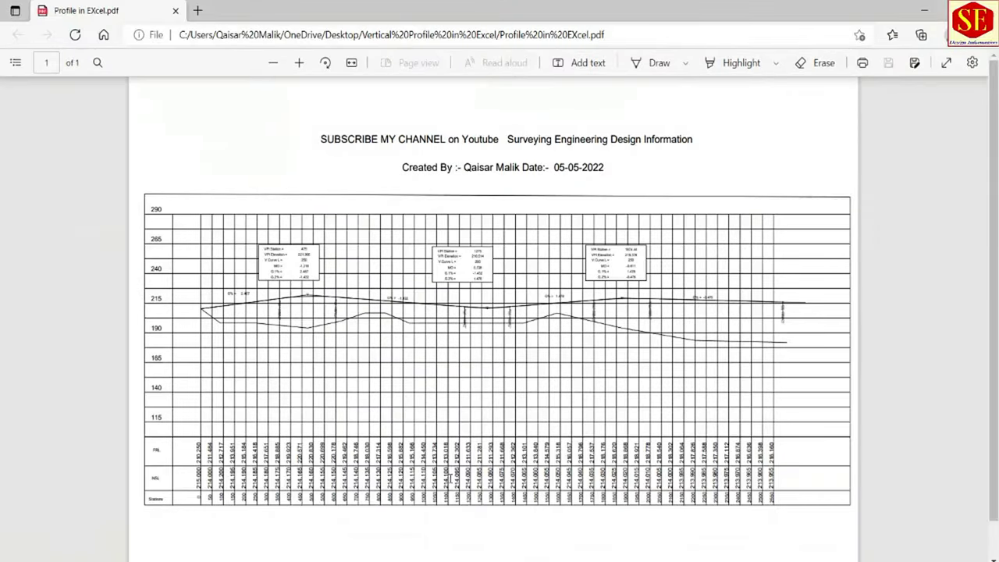
Step: Zoom into the PDF's data table and pan left to the Stations, NSL and FRL labels
{"action": "scroll", "coordinate": [234, 542], "scroll_direction": "up", "scroll_amount": 5}
{"action": "left_click_drag", "start_coordinate": [606, 553], "coordinate": [231, 499]}
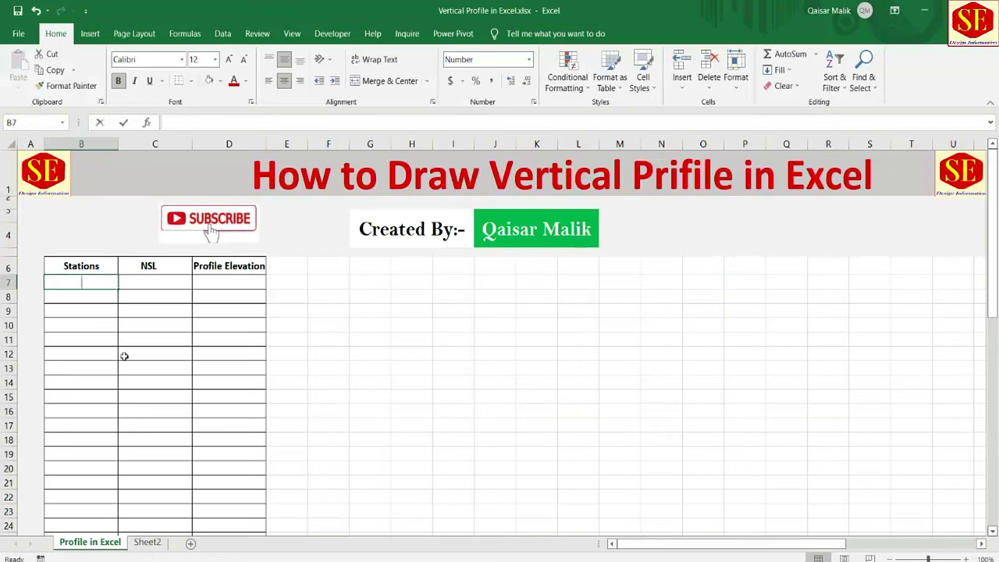
Step: Enter stations 0, 50 and 100 and select the 50 and 100 cells
{"action": "type", "text": "0"}
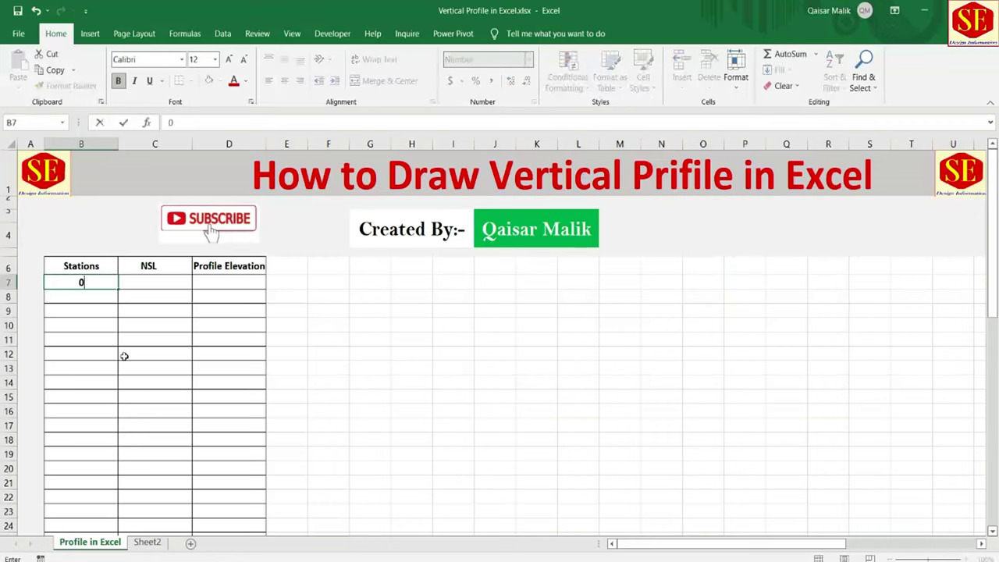
{"action": "key", "text": "Return"}
{"action": "type", "text": "50"}
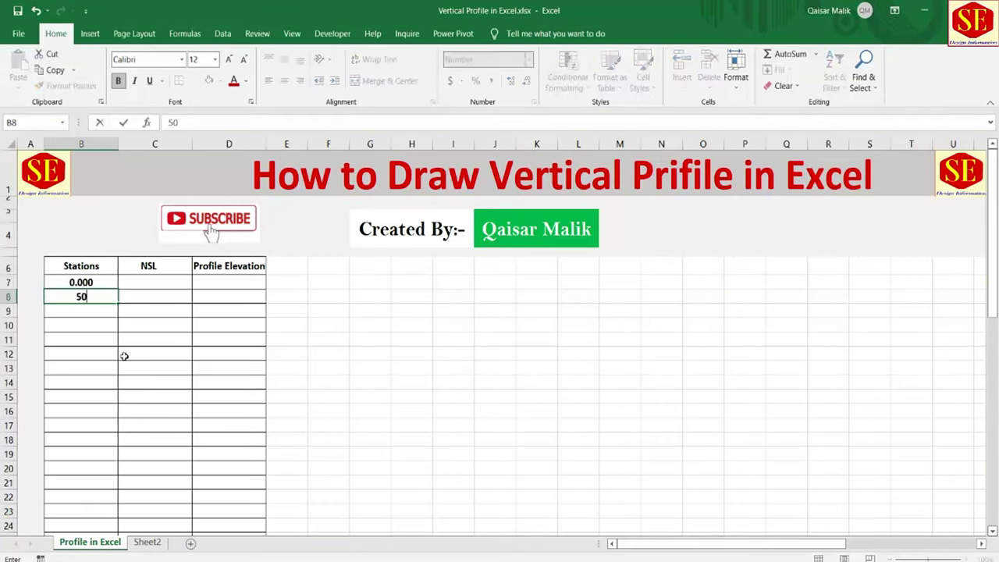
{"action": "key", "text": "Return"}
{"action": "type", "text": "100"}
{"action": "key", "text": "Return"}
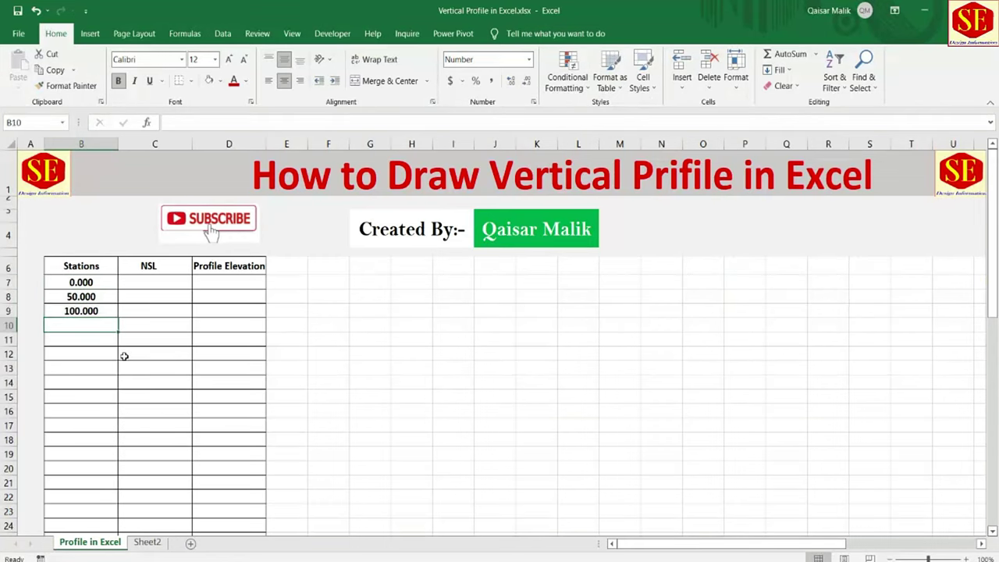
{"action": "mouse_move", "coordinate": [105, 302]}
{"action": "left_mouse_down"}
{"action": "mouse_move", "coordinate": [115, 540]}
{"action": "mouse_move", "coordinate": [117, 515]}
{"action": "left_mouse_up"}
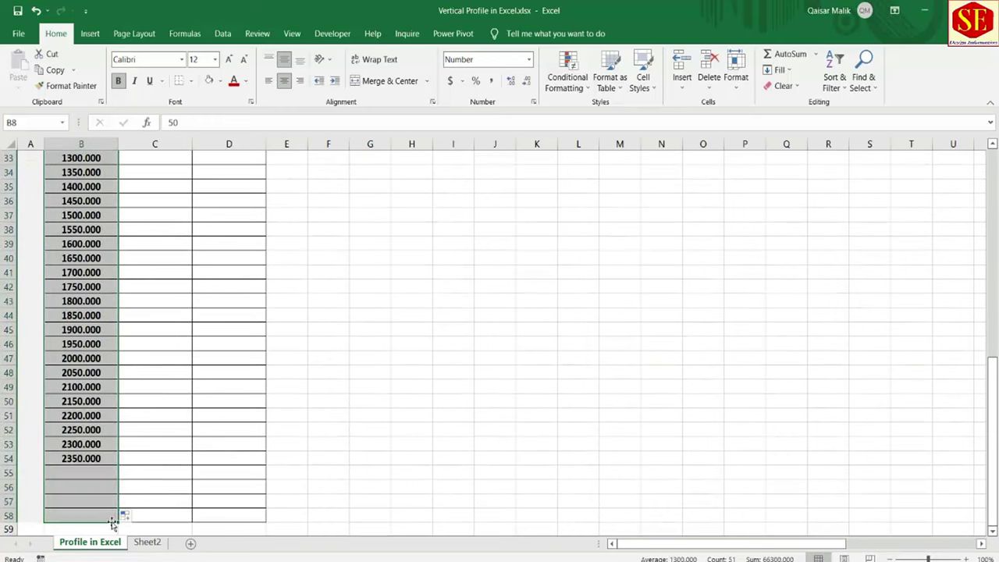
{"action": "scroll", "coordinate": [79, 511], "scroll_direction": "up", "scroll_amount": 7}
{"action": "scroll", "coordinate": [78, 511], "scroll_direction": "up", "scroll_amount": 4}
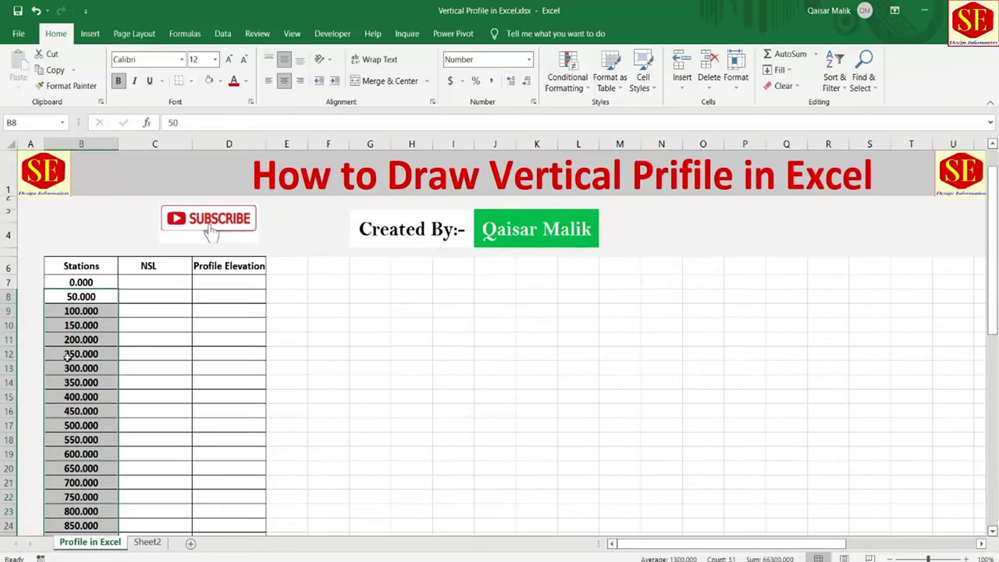
Step: Try a station series in steps of 20 by entering 20 and 40 and filling down
{"action": "left_click", "coordinate": [86, 297]}
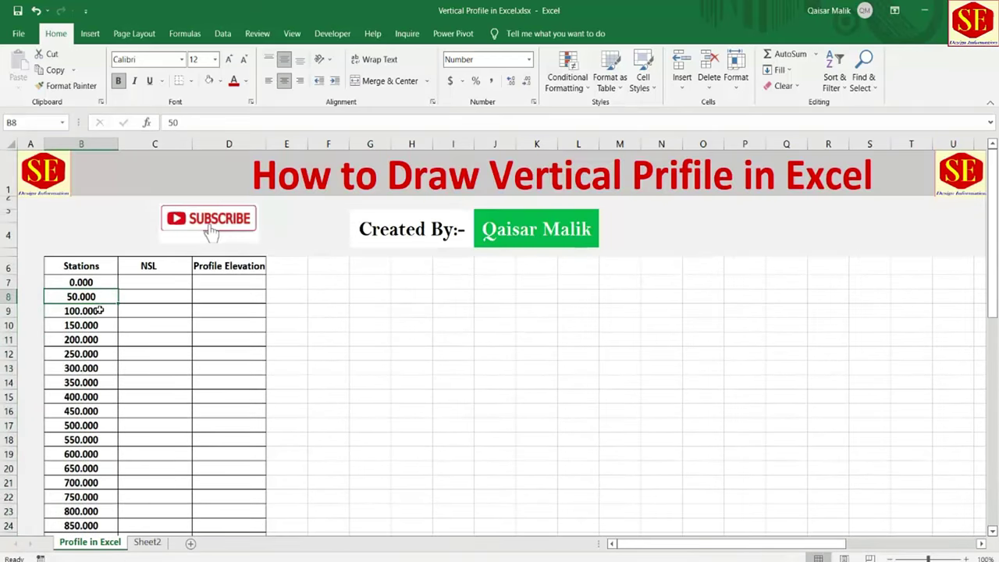
{"action": "type", "text": "20"}
{"action": "key", "text": "Return"}
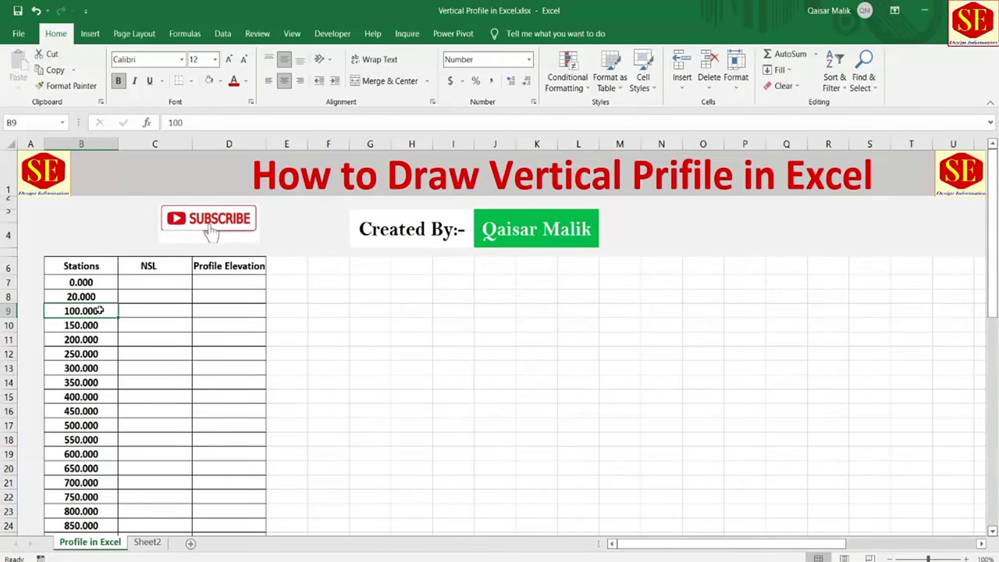
{"action": "type", "text": "40"}
{"action": "key", "text": "Return"}
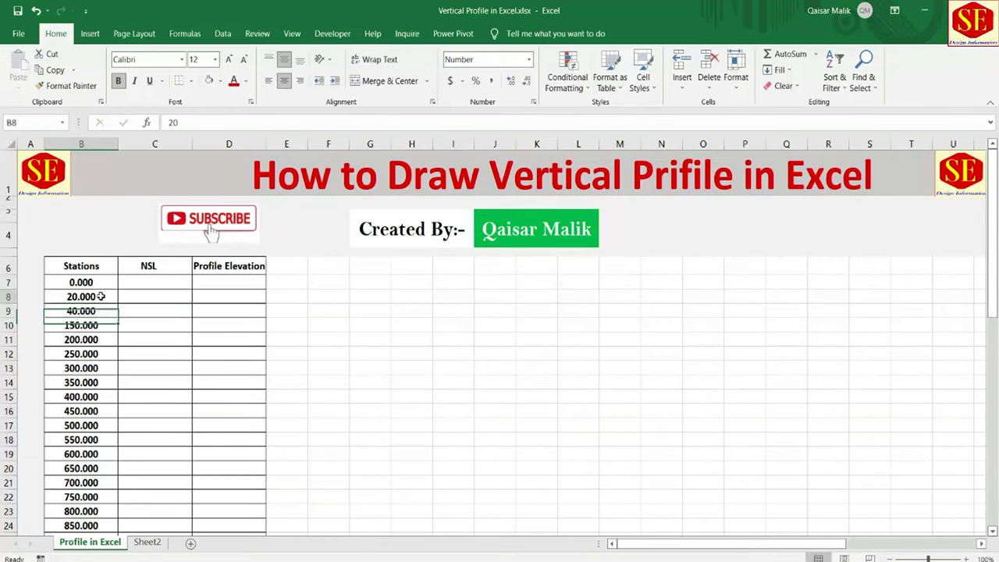
{"action": "left_click_drag", "start_coordinate": [69, 297], "coordinate": [89, 343]}
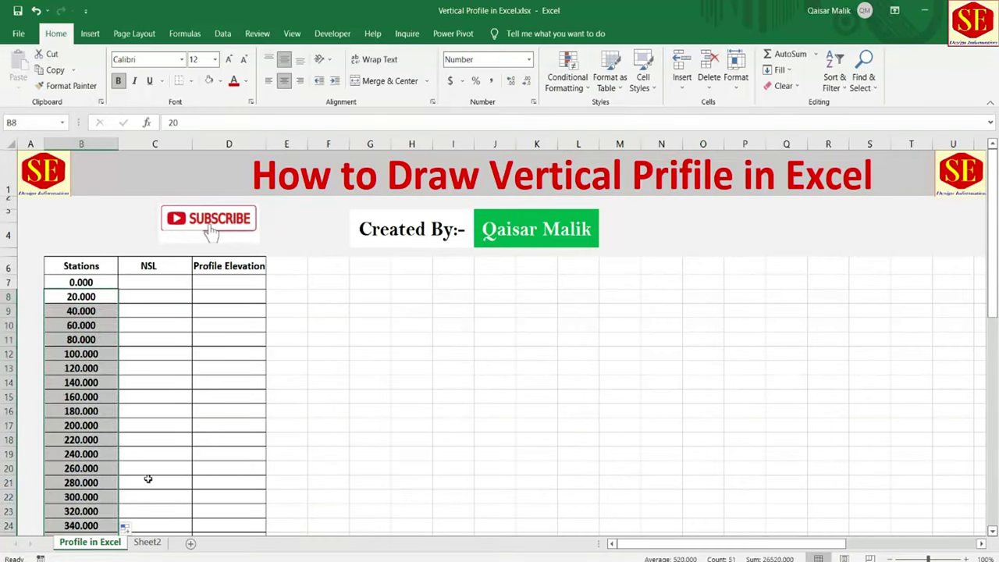
{"action": "scroll", "coordinate": [92, 478], "scroll_direction": "up", "scroll_amount": 7}
Step: Edit the second and third stations to 25 and 50 and select the two values
{"action": "left_click", "coordinate": [89, 297]}
{"action": "key", "text": "F2"}
{"action": "key", "text": "BackSpace"}
{"action": "type", "text": "5"}
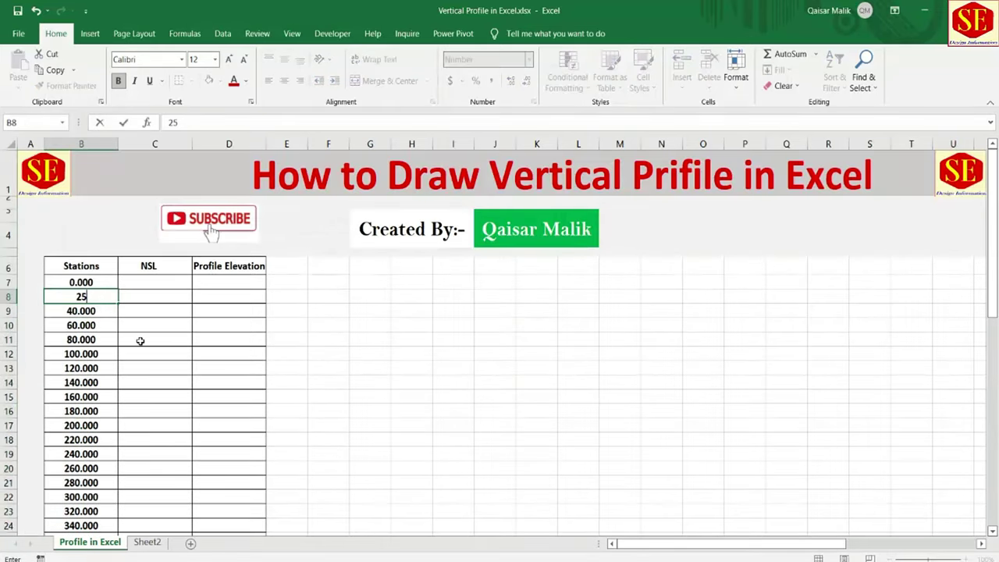
{"action": "key", "text": "Return"}
{"action": "key", "text": "F2"}
{"action": "type", "text": "50"}
{"action": "key", "text": "Return"}
{"action": "key", "text": "F2"}
{"action": "key", "text": "Escape"}
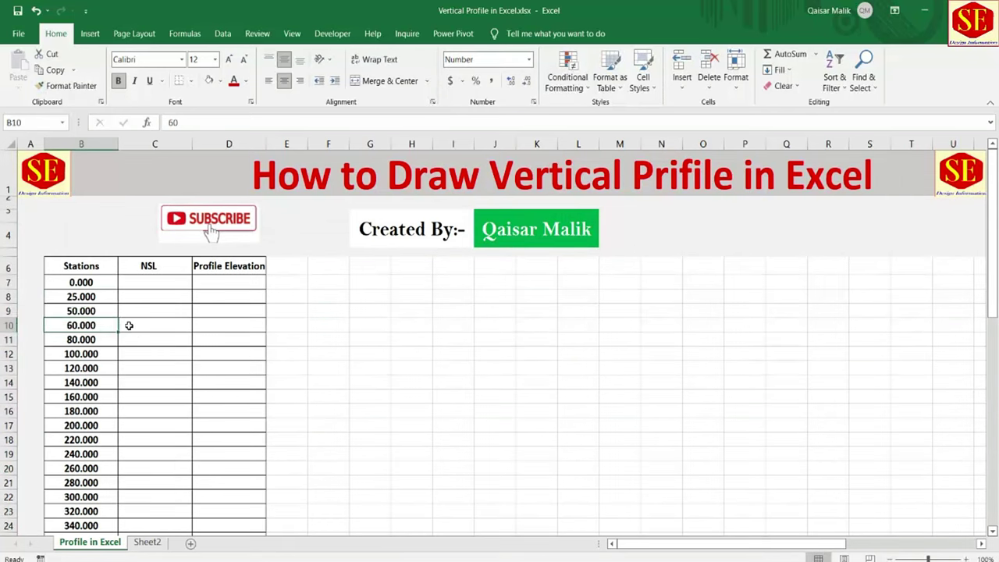
{"action": "left_click_drag", "start_coordinate": [105, 297], "coordinate": [116, 528]}
Step: Re-enter 50 and 100, then fill the series down to 2550 in row 58
{"action": "type", "text": "5"}
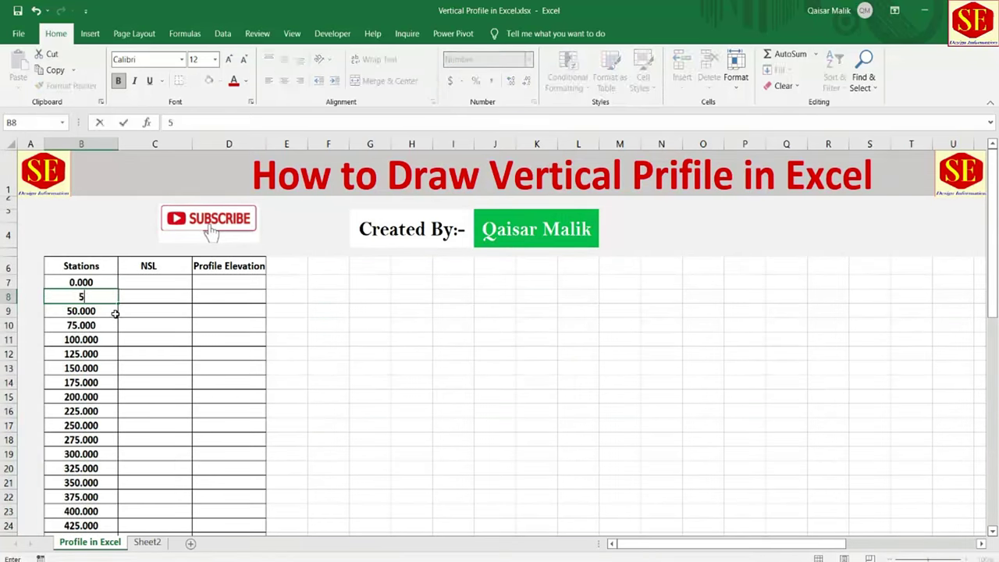
{"action": "type", "text": "0"}
{"action": "key", "text": "Return"}
{"action": "type", "text": "100"}
{"action": "key", "text": "Return"}
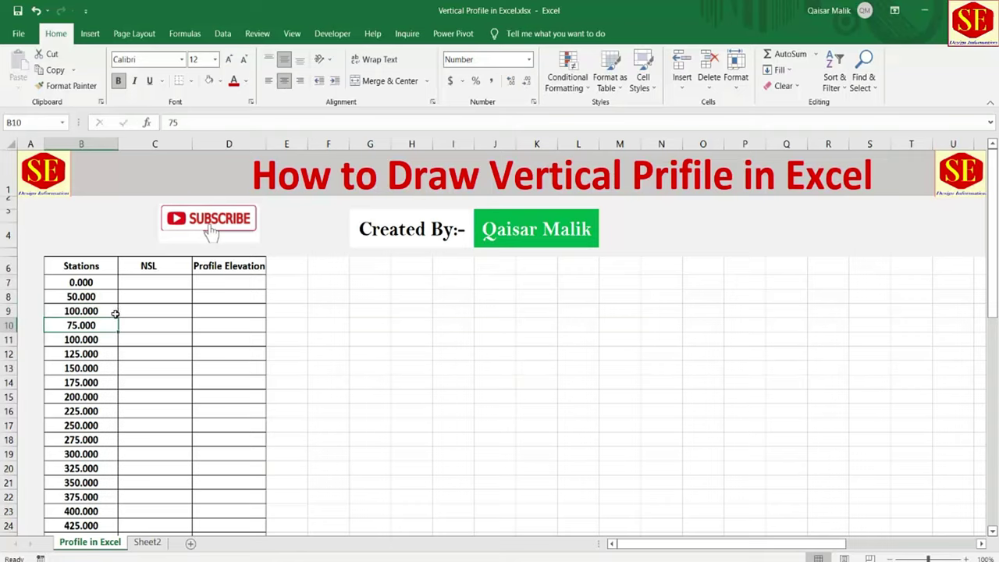
{"action": "left_click_drag", "start_coordinate": [96, 297], "coordinate": [125, 531]}
{"action": "left_click_drag", "start_coordinate": [168, 389], "coordinate": [121, 286]}
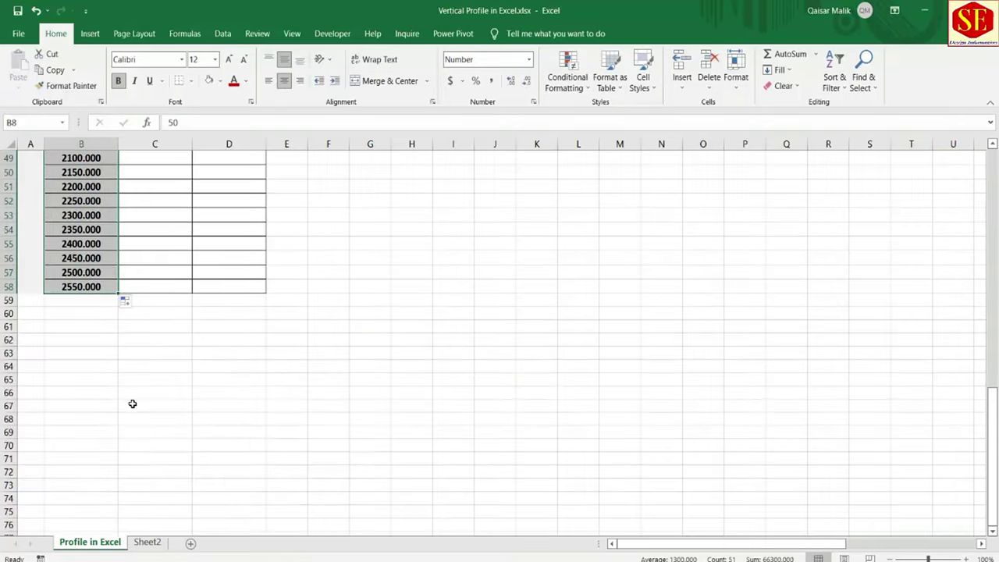
{"action": "scroll", "coordinate": [340, 380], "scroll_direction": "up", "scroll_amount": 10}
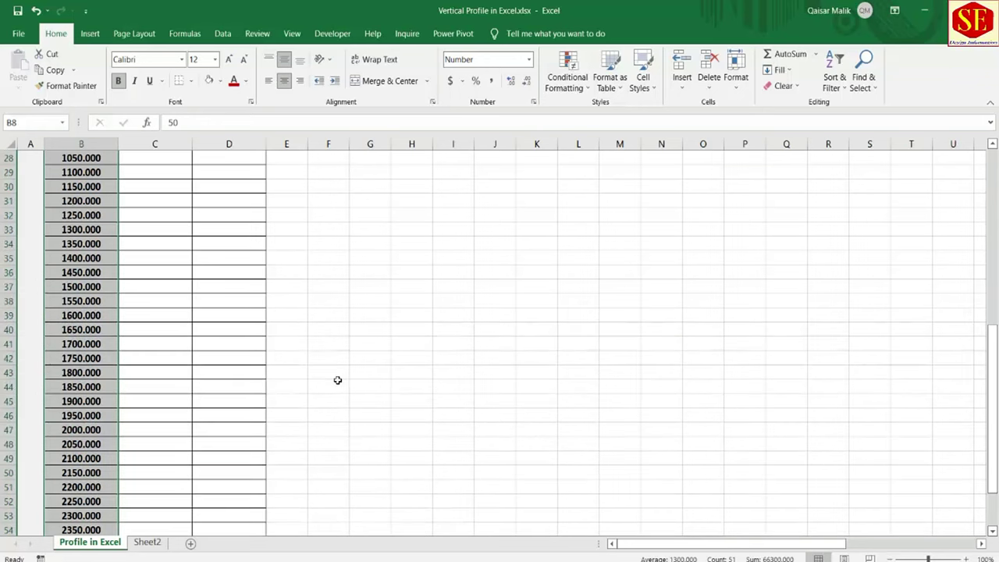
{"action": "scroll", "coordinate": [339, 380], "scroll_direction": "up", "scroll_amount": 5}
{"action": "scroll", "coordinate": [340, 380], "scroll_direction": "up", "scroll_amount": 2}
Step: Type trial NSL values 210, 211, 212 and 213 into the first four NSL cells
{"action": "left_click", "coordinate": [153, 286]}
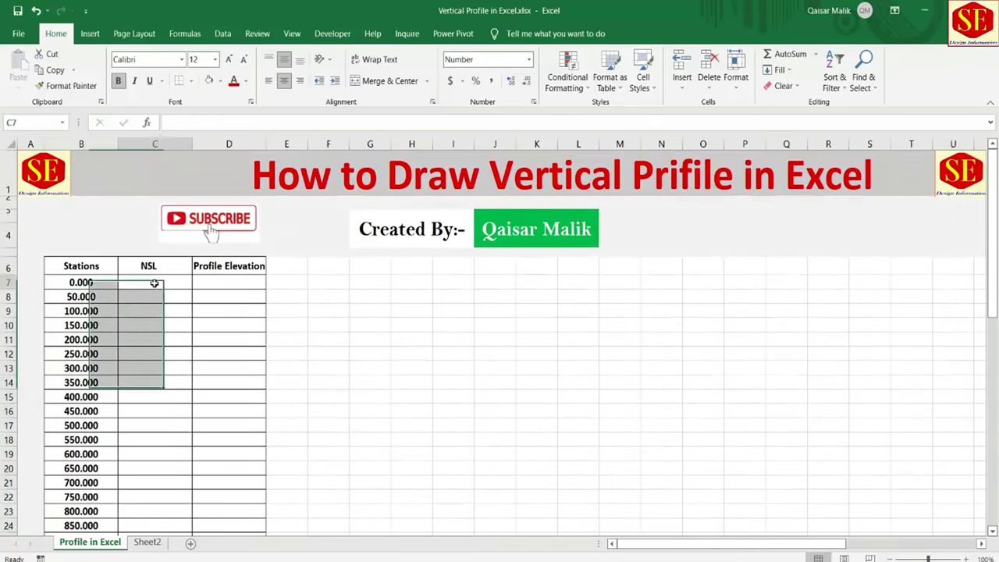
{"action": "type", "text": "210."}
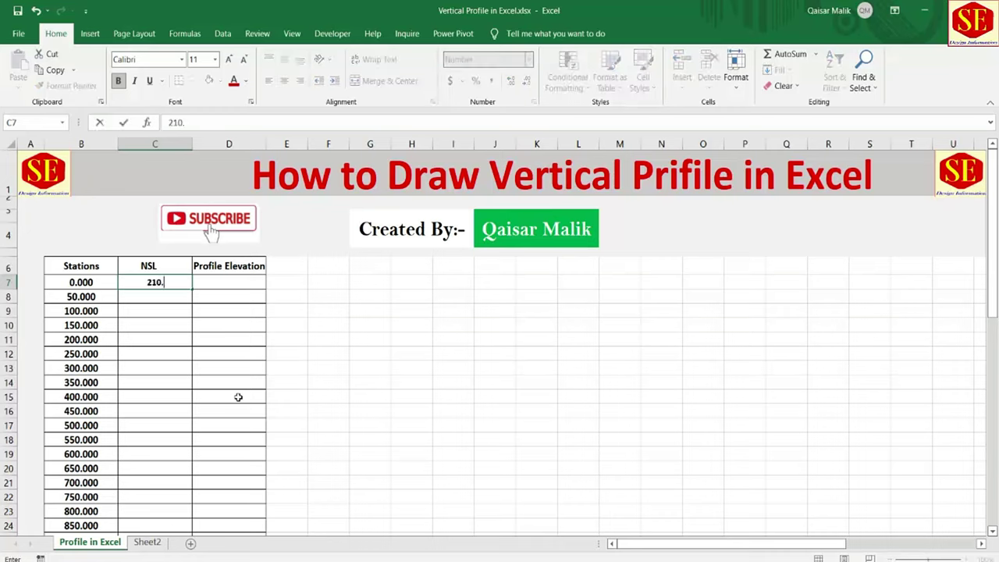
{"action": "key", "text": "Return"}
{"action": "type", "text": "211"}
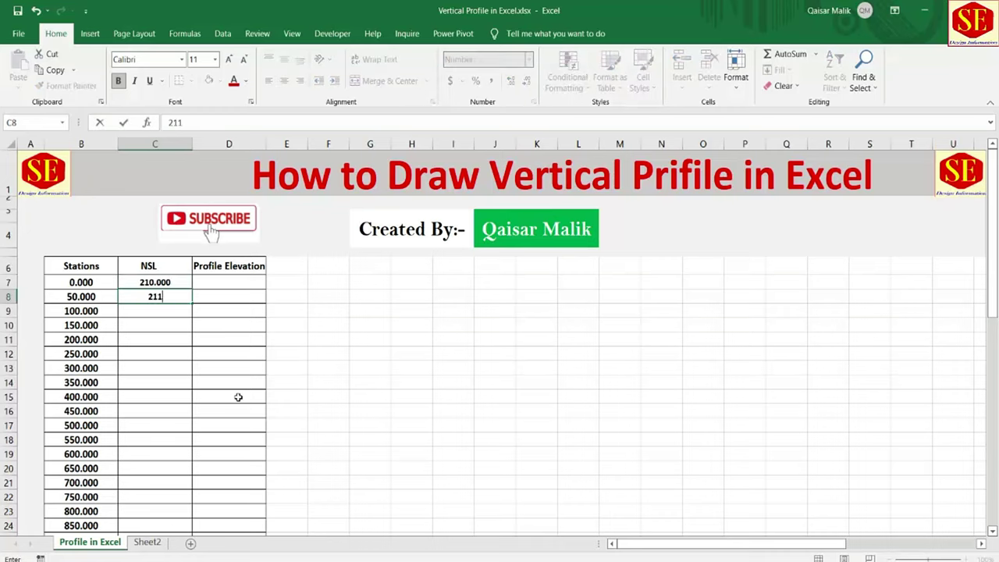
{"action": "key", "text": "Return"}
{"action": "type", "text": "212"}
{"action": "key", "text": "Return"}
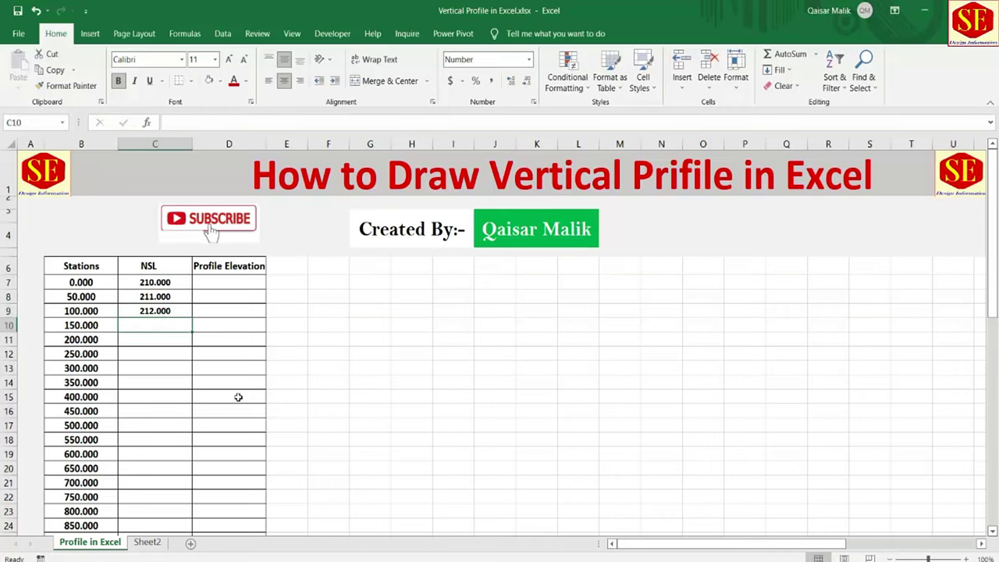
{"action": "type", "text": "213"}
{"action": "key", "text": "Return"}
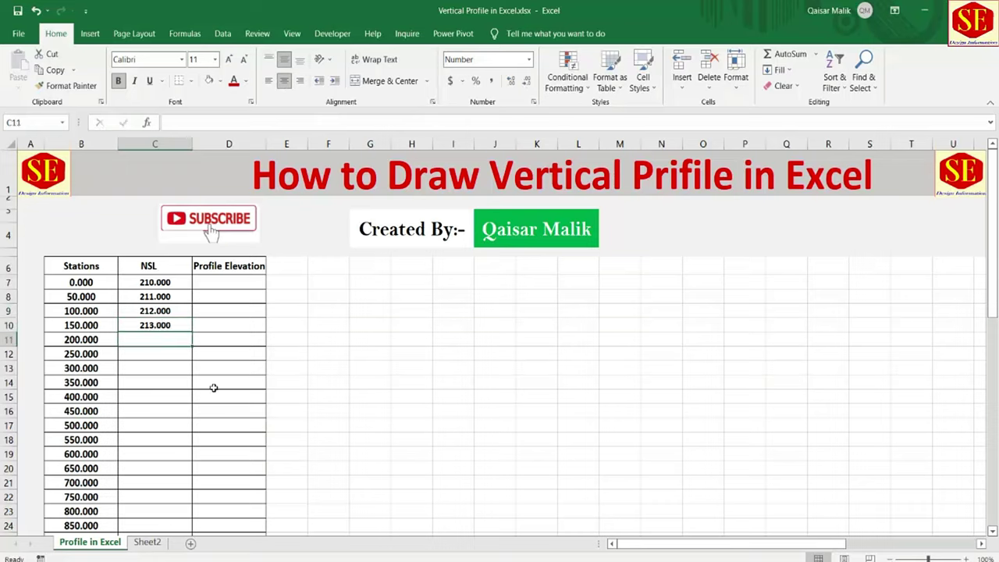
Step: Enter trial elevations 215, 216 and 216, then select and delete all trial NSL and elevation entries
{"action": "left_click", "coordinate": [213, 282]}
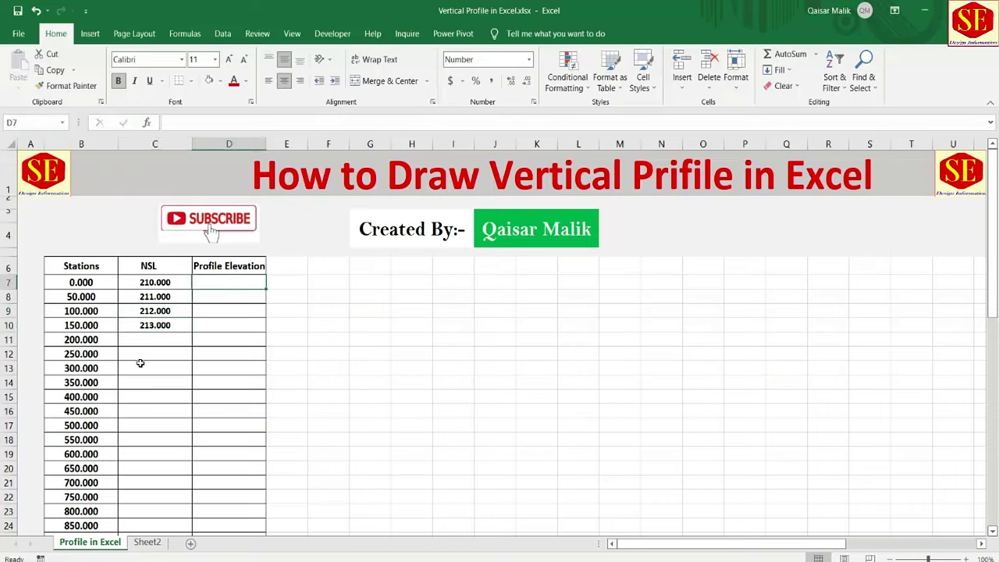
{"action": "type", "text": "215"}
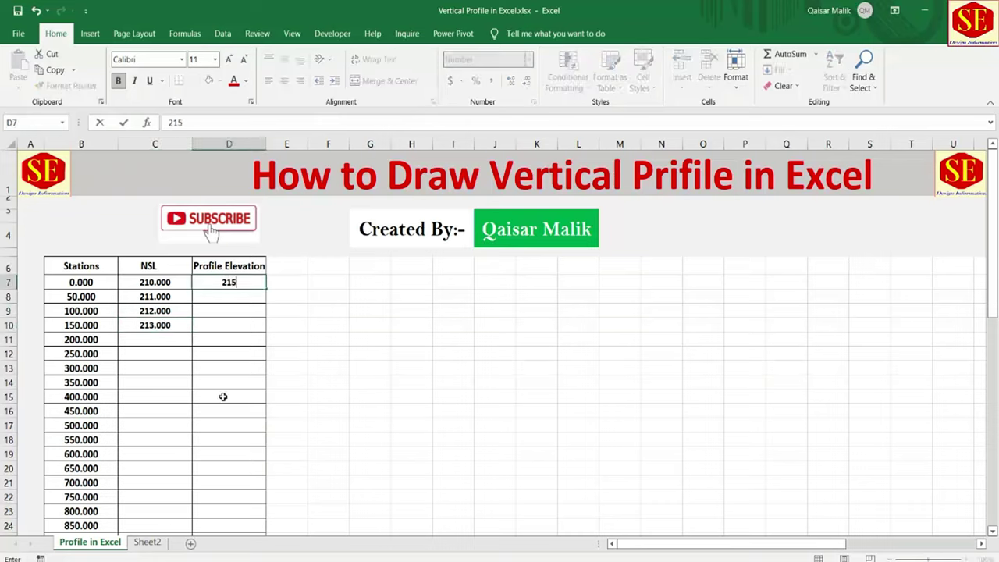
{"action": "type", "text": "."}
{"action": "key", "text": "Return"}
{"action": "type", "text": "216"}
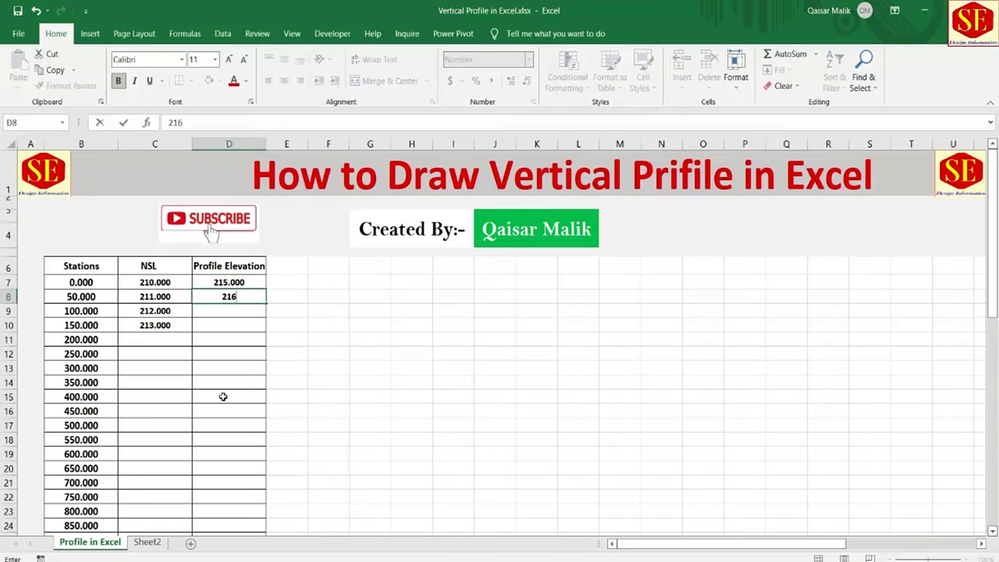
{"action": "key", "text": "Return"}
{"action": "type", "text": "216"}
{"action": "key", "text": "Return"}
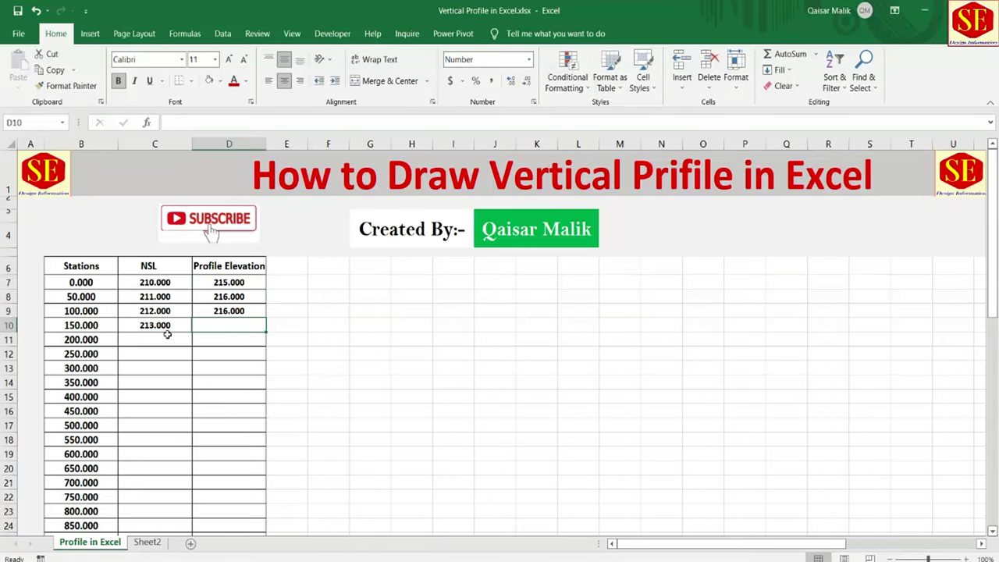
{"action": "left_click_drag", "start_coordinate": [149, 280], "coordinate": [209, 330]}
{"action": "key", "text": "Delete"}
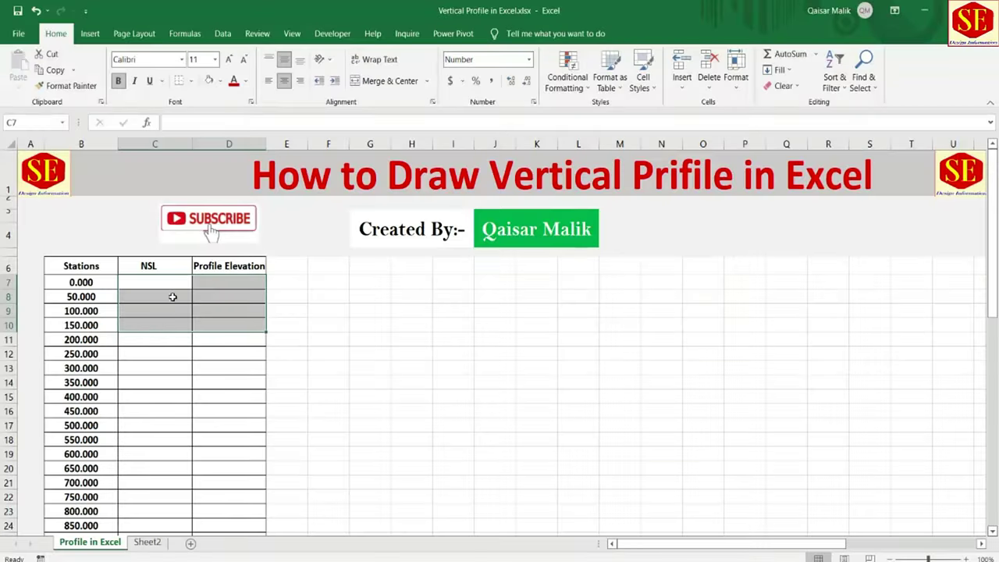
Step: Copy the NSL and elevation level data (C5:D56) from Sheet2
{"action": "left_click", "coordinate": [147, 542]}
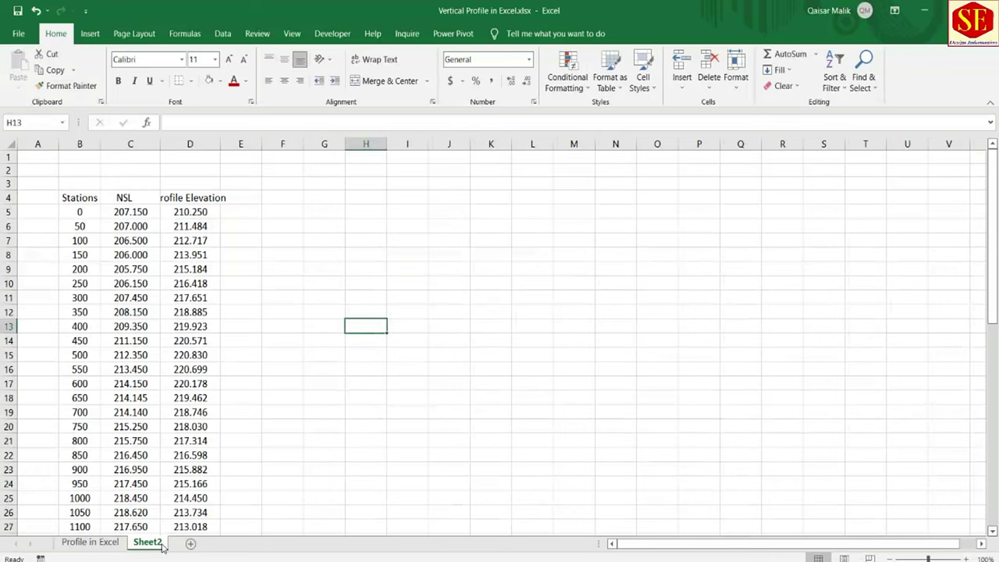
{"action": "left_click", "coordinate": [309, 293]}
{"action": "left_click", "coordinate": [190, 212]}
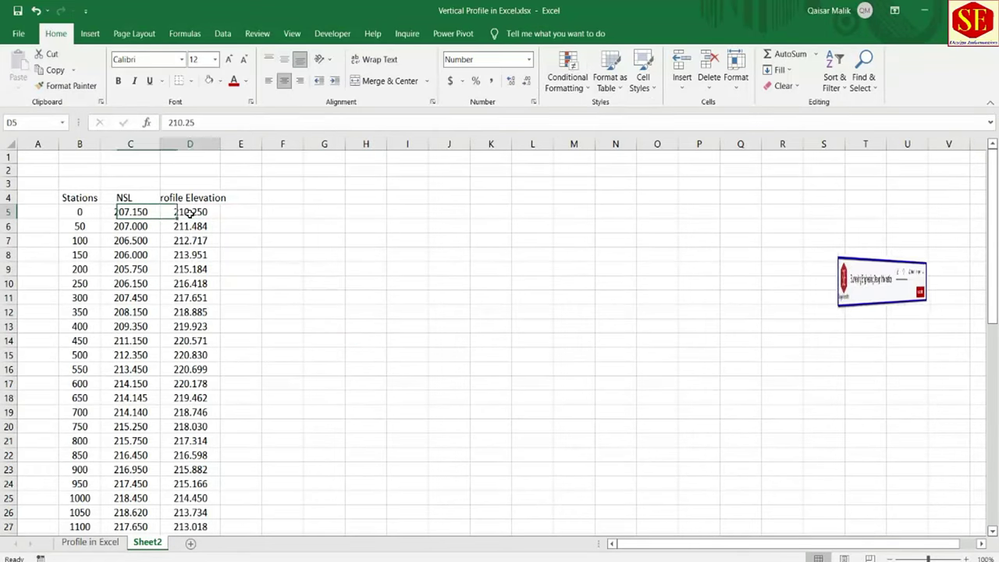
{"action": "left_click_drag", "start_coordinate": [132, 211], "coordinate": [221, 521]}
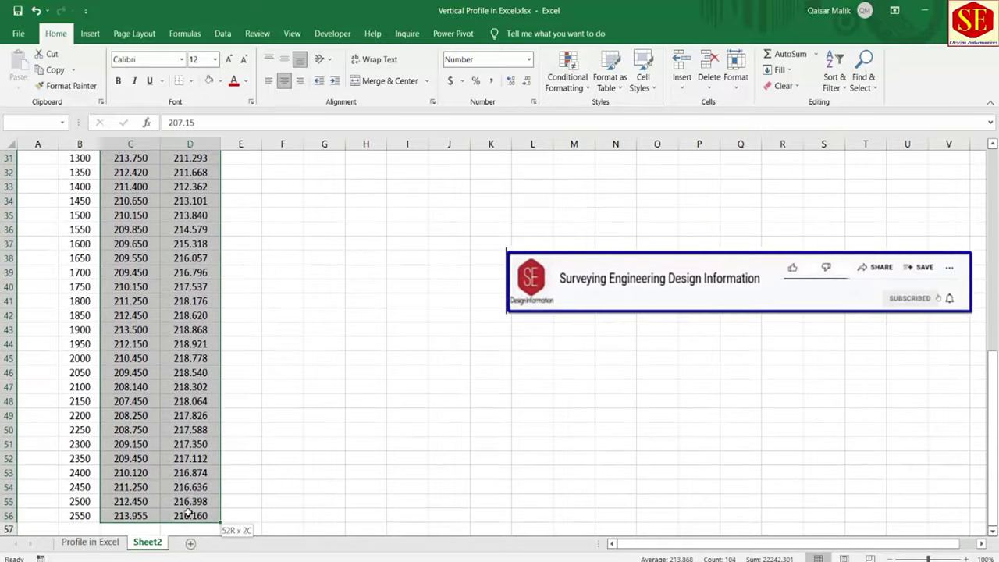
{"action": "right_click", "coordinate": [160, 422]}
{"action": "left_click", "coordinate": [186, 118]}
Step: Paste the level data into C7 of the Profile in Excel sheet and check it through station 2550
{"action": "scroll", "coordinate": [203, 312], "scroll_direction": "up", "scroll_amount": 10}
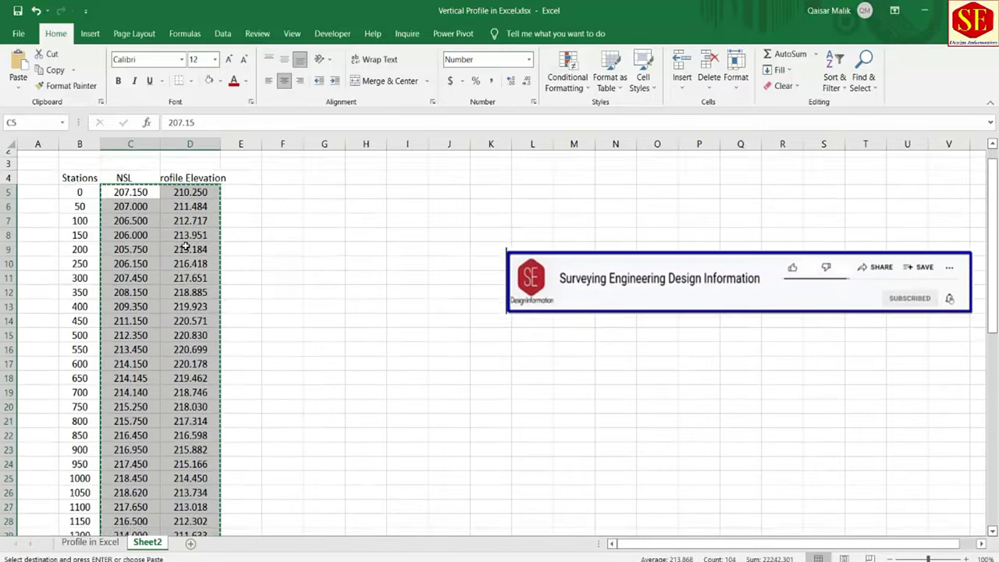
{"action": "left_click", "coordinate": [90, 542]}
{"action": "left_click", "coordinate": [164, 281]}
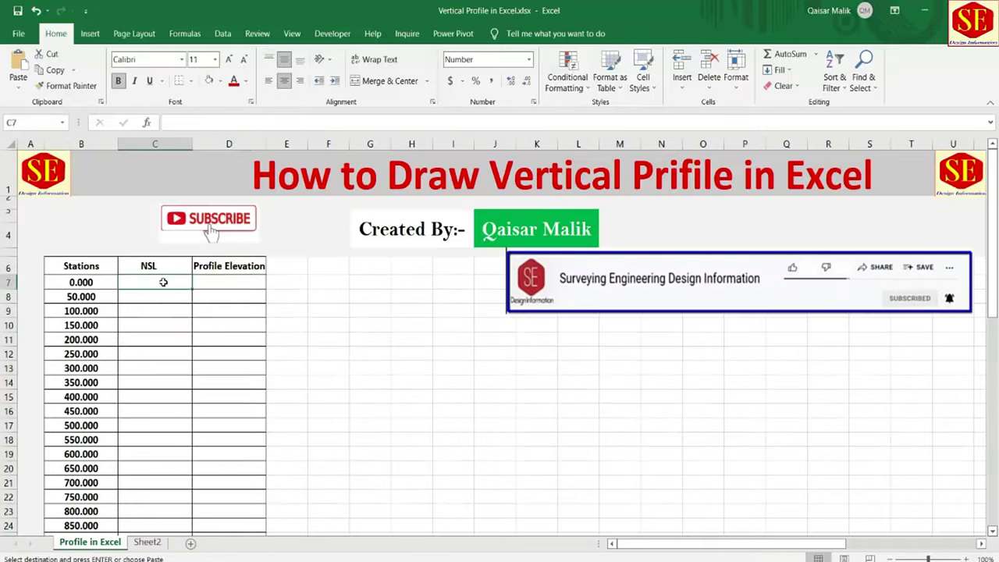
{"action": "right_click", "coordinate": [165, 283]}
{"action": "left_click", "coordinate": [211, 313]}
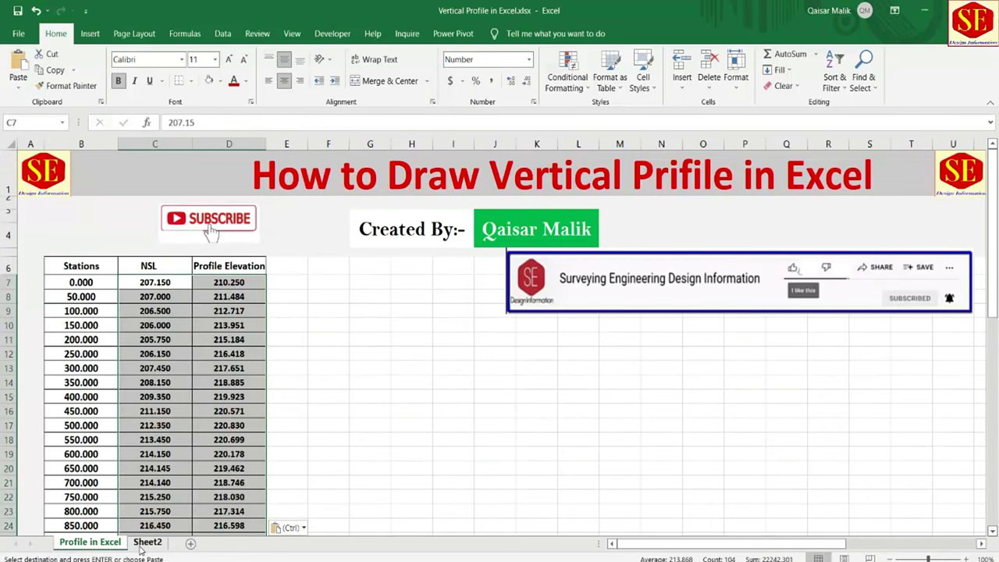
{"action": "left_click", "coordinate": [160, 339]}
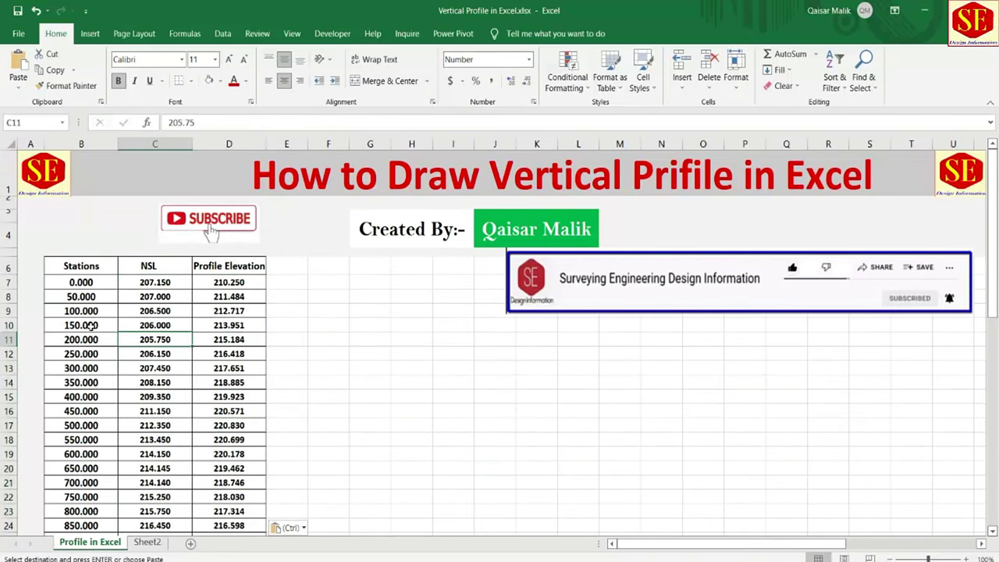
{"action": "scroll", "coordinate": [117, 342], "scroll_direction": "down", "scroll_amount": 3}
{"action": "scroll", "coordinate": [121, 338], "scroll_direction": "down", "scroll_amount": 4}
{"action": "scroll", "coordinate": [129, 336], "scroll_direction": "down", "scroll_amount": 5}
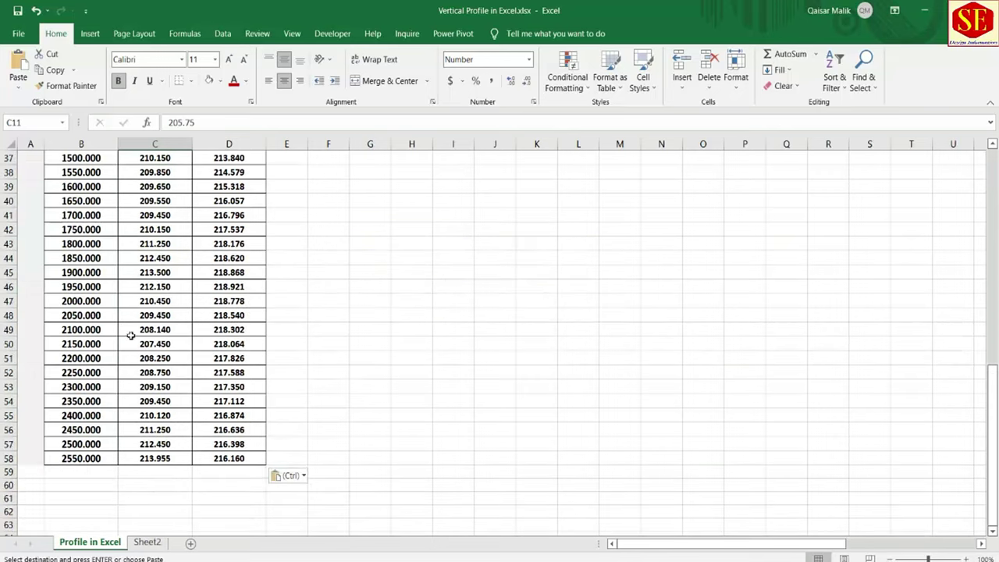
{"action": "scroll", "coordinate": [136, 394], "scroll_direction": "up", "scroll_amount": 6}
{"action": "scroll", "coordinate": [143, 335], "scroll_direction": "up", "scroll_amount": 6}
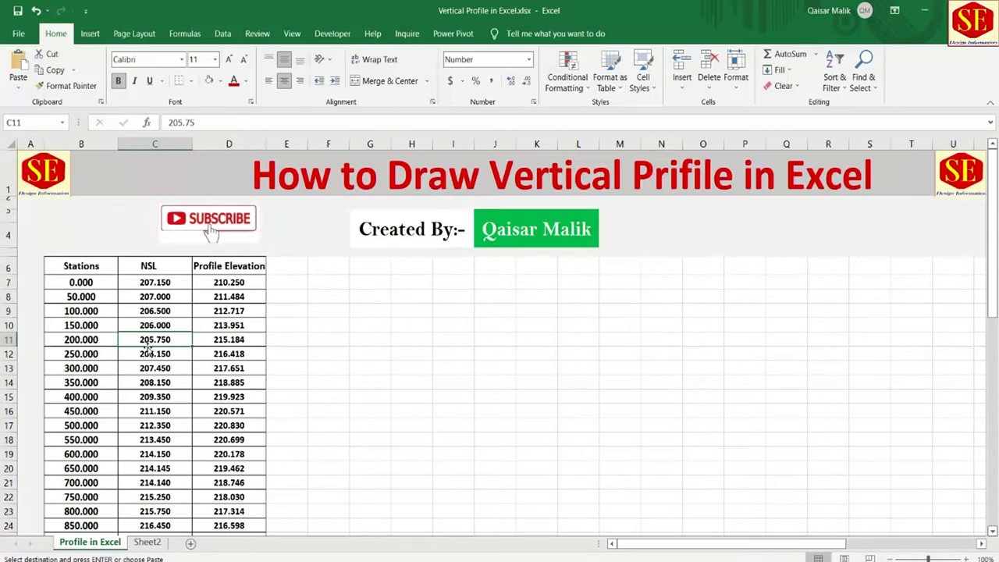
{"action": "left_click", "coordinate": [314, 351]}
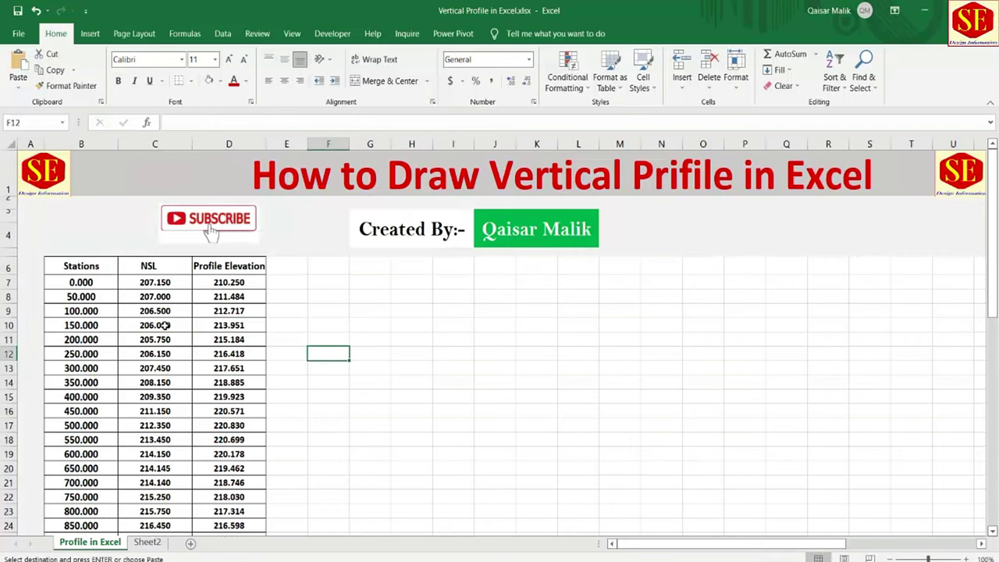
Step: Select the NSL and Profile Elevation values and insert a 2-D Line with Markers chart
{"action": "left_click", "coordinate": [91, 34]}
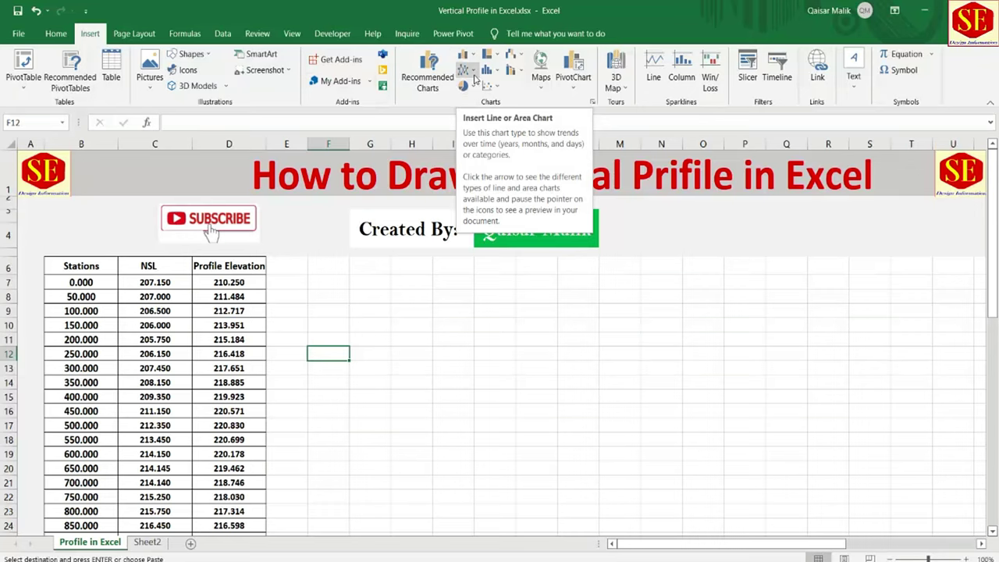
{"action": "left_click", "coordinate": [473, 72]}
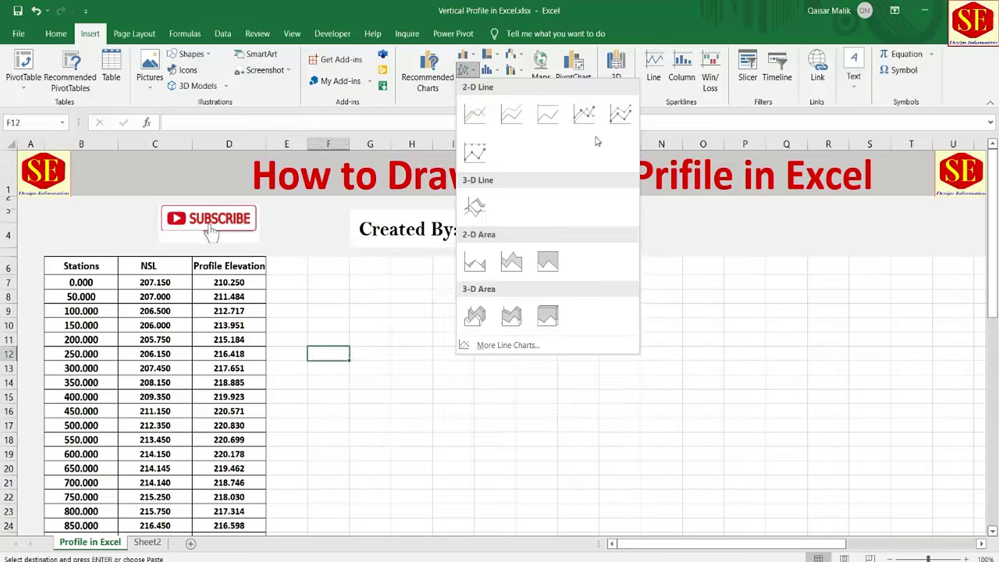
{"action": "left_click", "coordinate": [357, 314]}
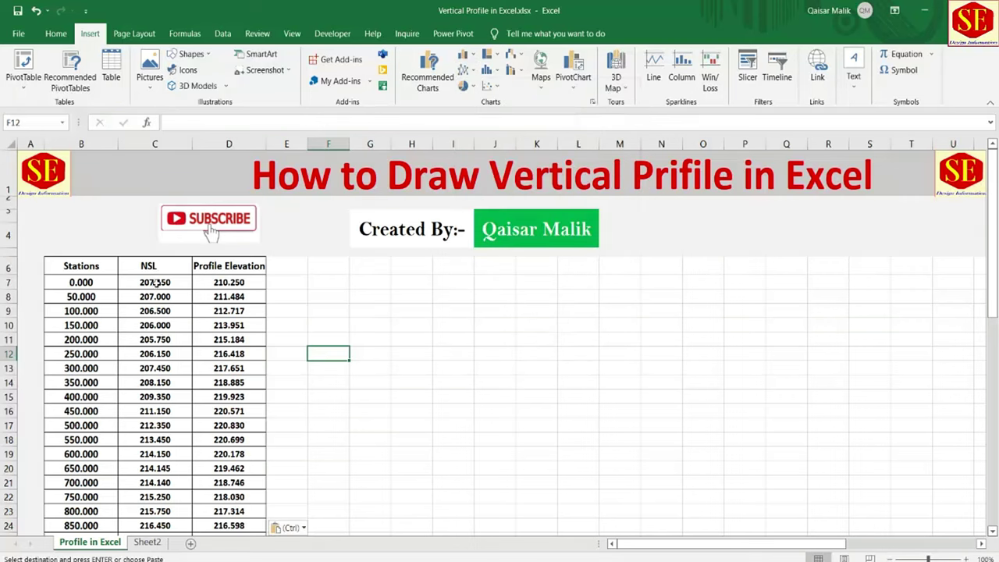
{"action": "mouse_move", "coordinate": [156, 283]}
{"action": "left_mouse_down"}
{"action": "mouse_move", "coordinate": [235, 515]}
{"action": "mouse_move", "coordinate": [247, 506]}
{"action": "mouse_move", "coordinate": [250, 516]}
{"action": "left_mouse_up"}
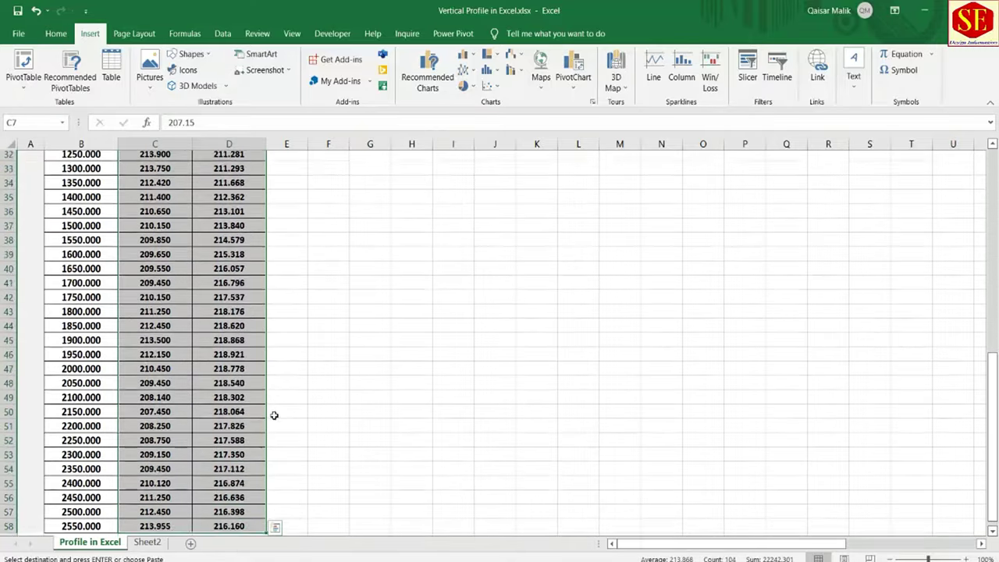
{"action": "scroll", "coordinate": [273, 412], "scroll_direction": "up", "scroll_amount": 8}
{"action": "scroll", "coordinate": [272, 334], "scroll_direction": "up", "scroll_amount": 3}
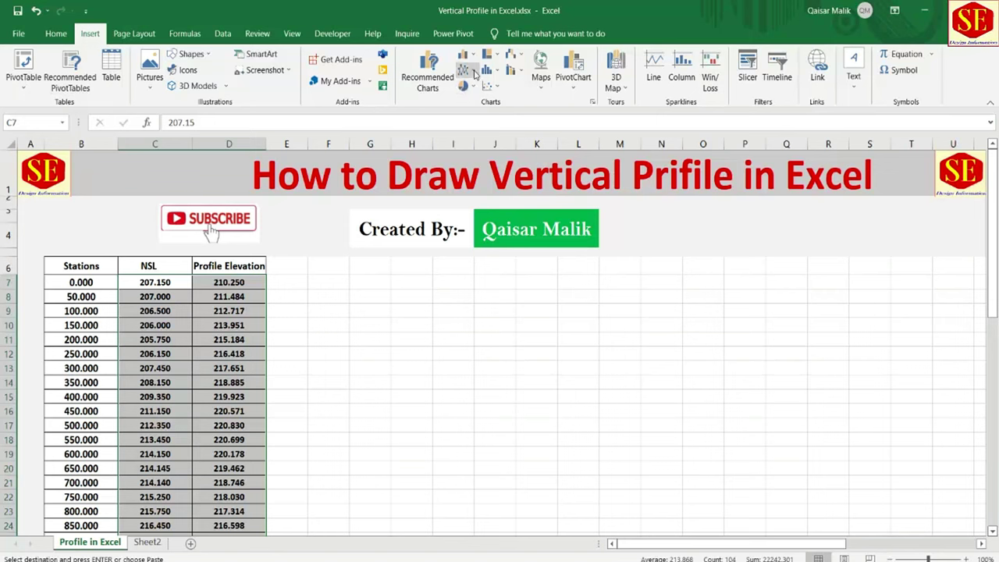
{"action": "left_click", "coordinate": [463, 70]}
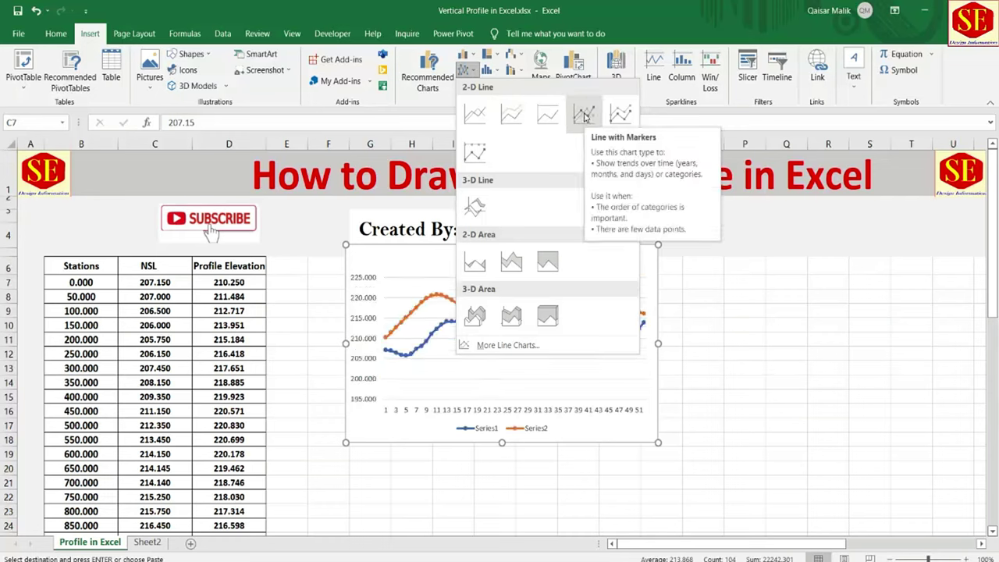
{"action": "left_click", "coordinate": [585, 115]}
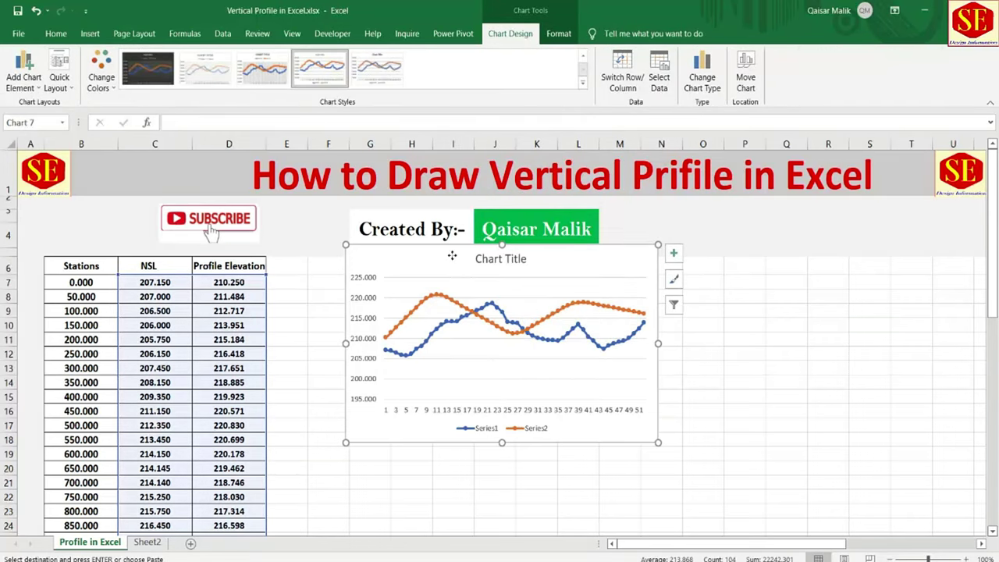
Step: Move the profile chart down below the Created By banner
{"action": "mouse_move", "coordinate": [451, 253]}
{"action": "left_mouse_down"}
{"action": "mouse_move", "coordinate": [447, 330]}
{"action": "mouse_move", "coordinate": [419, 332]}
{"action": "left_mouse_up"}
{"action": "scroll", "coordinate": [658, 325], "scroll_direction": "down", "scroll_amount": 4}
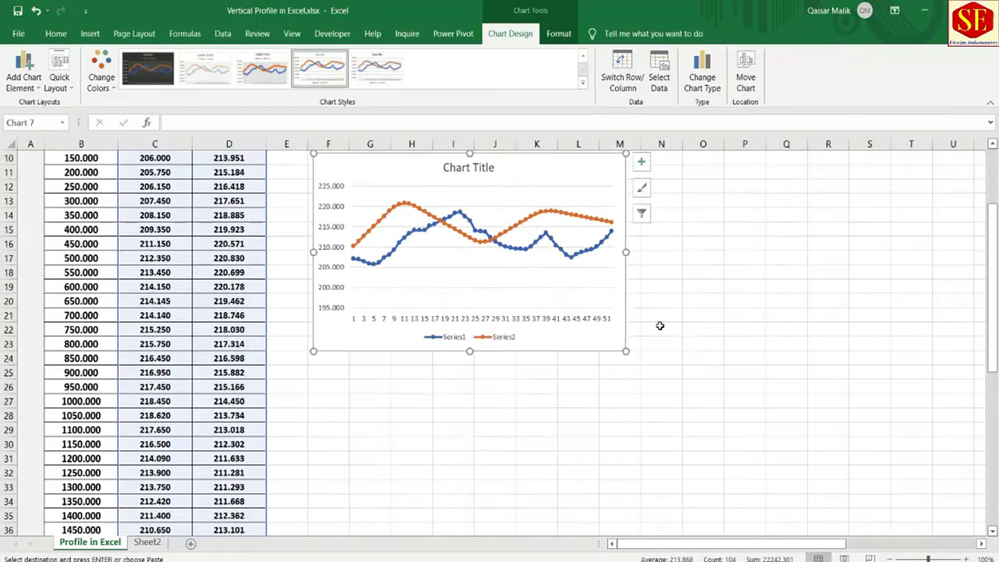
{"action": "scroll", "coordinate": [503, 369], "scroll_direction": "up", "scroll_amount": 3}
{"action": "scroll", "coordinate": [502, 369], "scroll_direction": "up", "scroll_amount": 1}
Step: Select the Profile Elevation and NSL series in turn to check their data ranges
{"action": "left_click", "coordinate": [702, 352]}
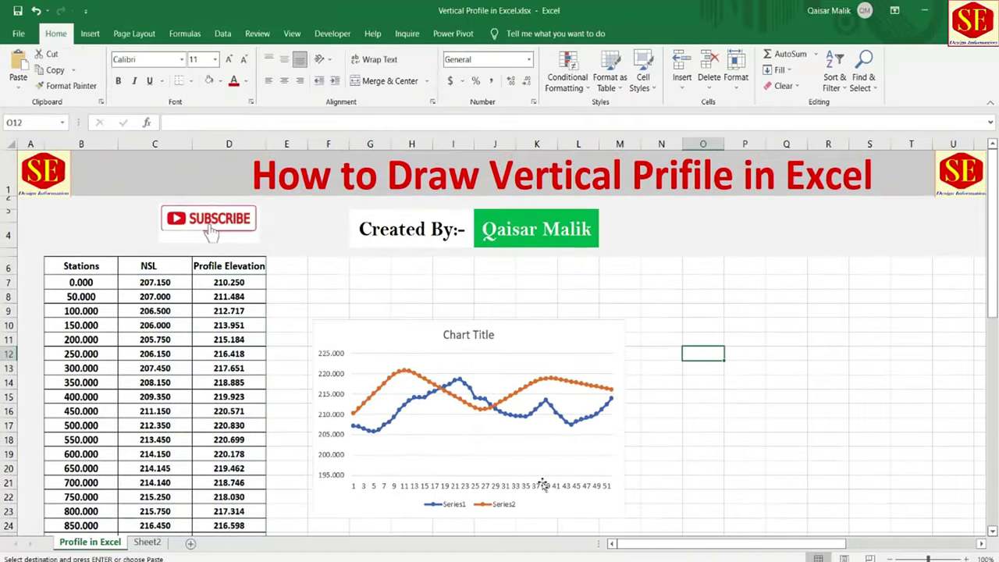
{"action": "left_click", "coordinate": [426, 384]}
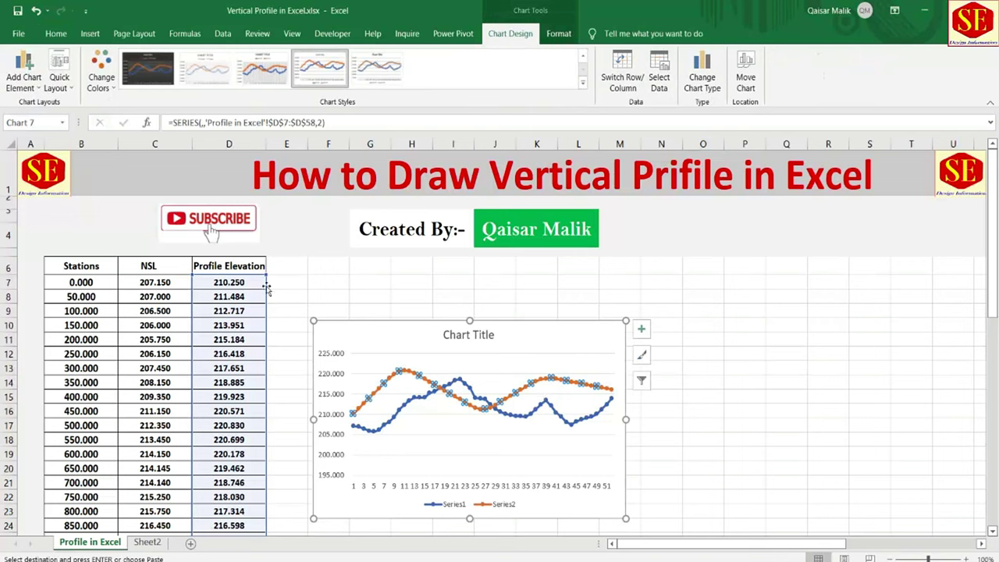
{"action": "left_click", "coordinate": [786, 396]}
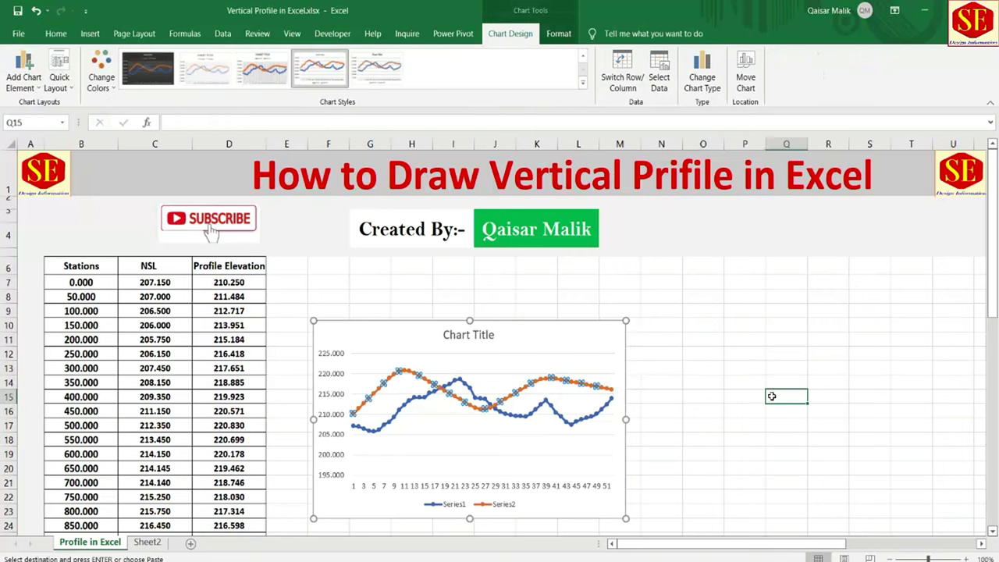
{"action": "left_click", "coordinate": [422, 398]}
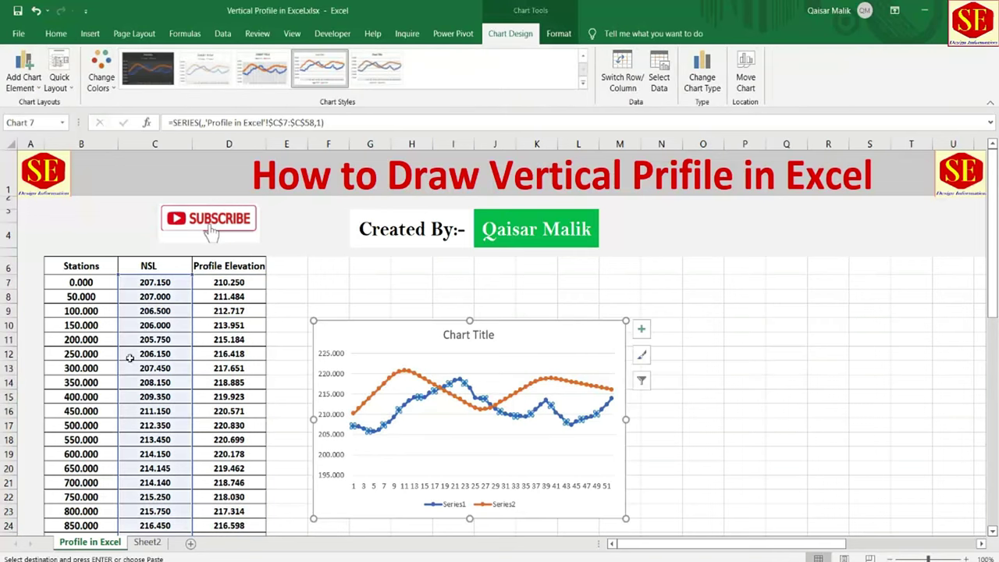
Step: Test-edit NSL cells C8, C13, C15 and C19 to 210, 215, 216 and 216
{"action": "left_click", "coordinate": [166, 299]}
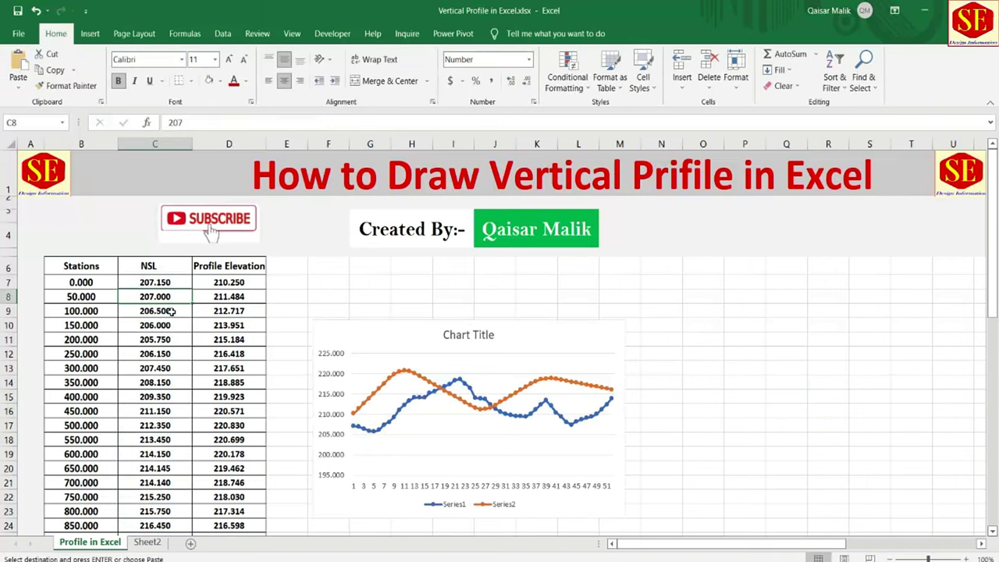
{"action": "type", "text": "210"}
{"action": "key", "text": "Return"}
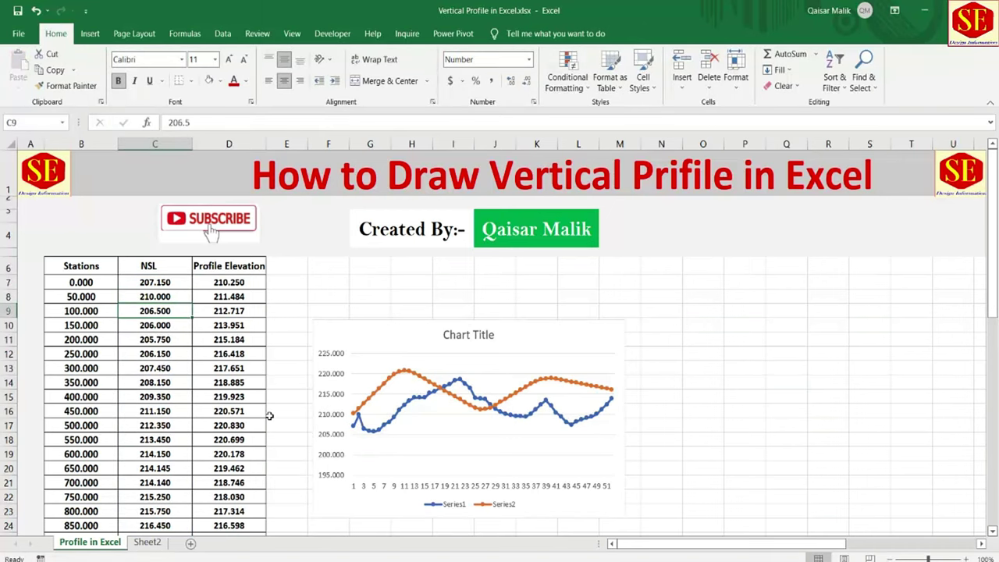
{"action": "left_click", "coordinate": [166, 367]}
{"action": "type", "text": "207.45"}
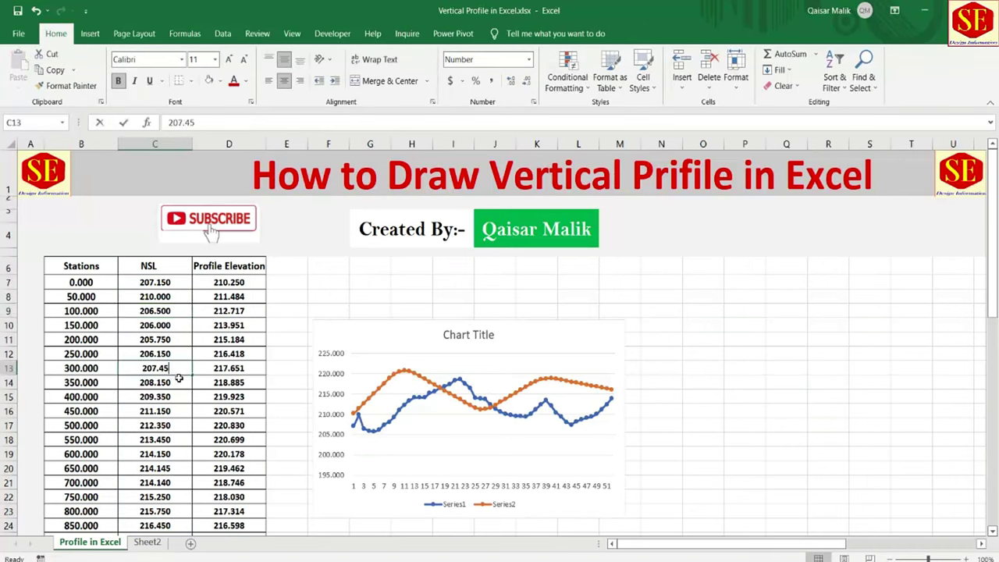
{"action": "type", "text": "215"}
{"action": "key", "text": "Return"}
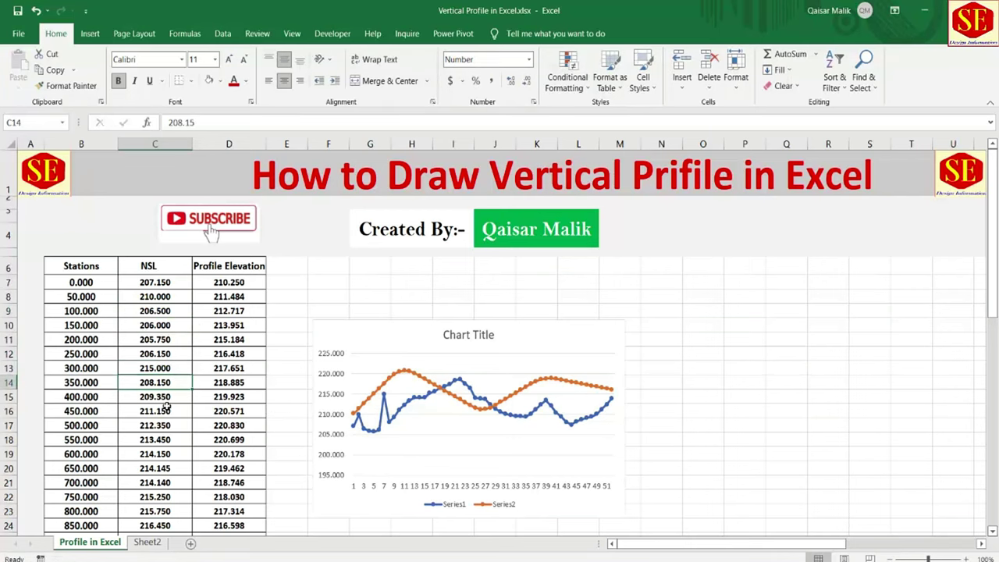
{"action": "left_click", "coordinate": [164, 401]}
{"action": "type", "text": "216"}
{"action": "key", "text": "Return"}
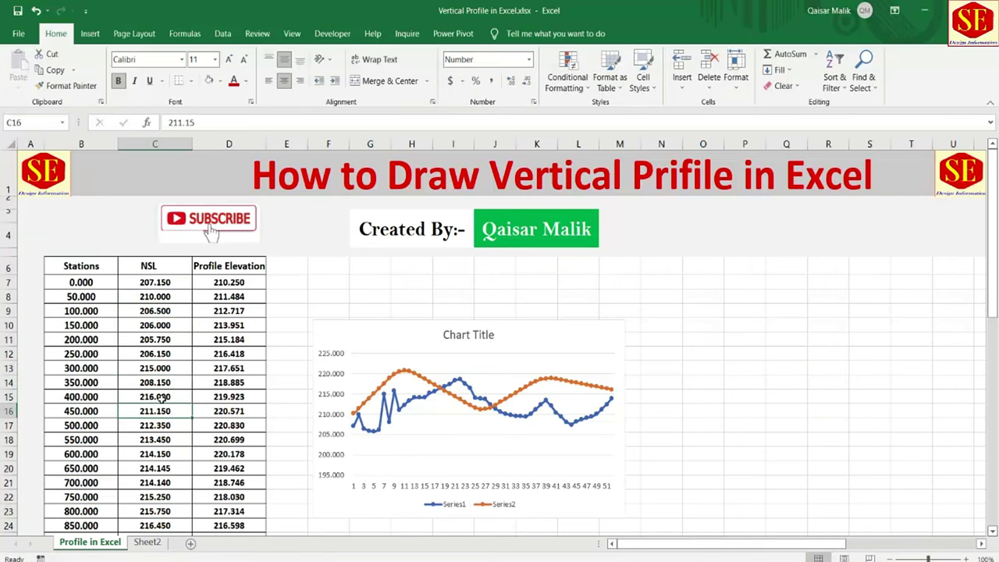
{"action": "left_click", "coordinate": [158, 453]}
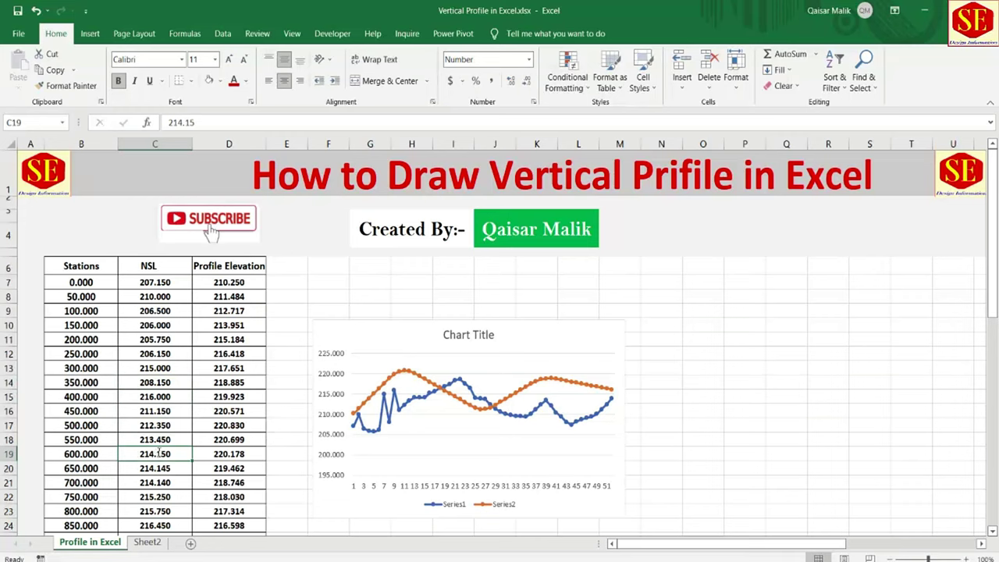
{"action": "type", "text": "216"}
{"action": "key", "text": "Return"}
Step: Test-edit elevation cells D18 to 220 and D20 to 216, then undo the edits
{"action": "left_click", "coordinate": [247, 442]}
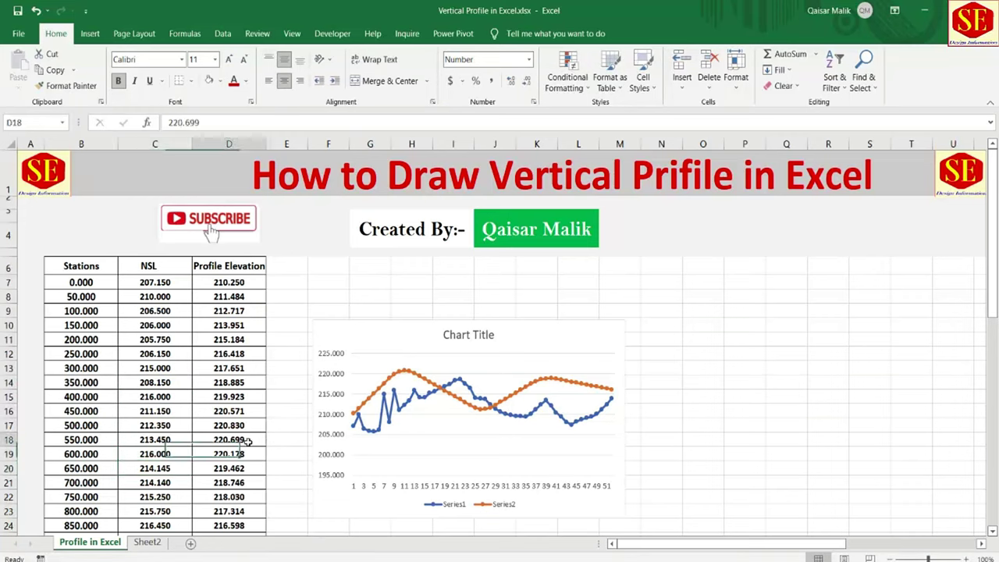
{"action": "type", "text": "2"}
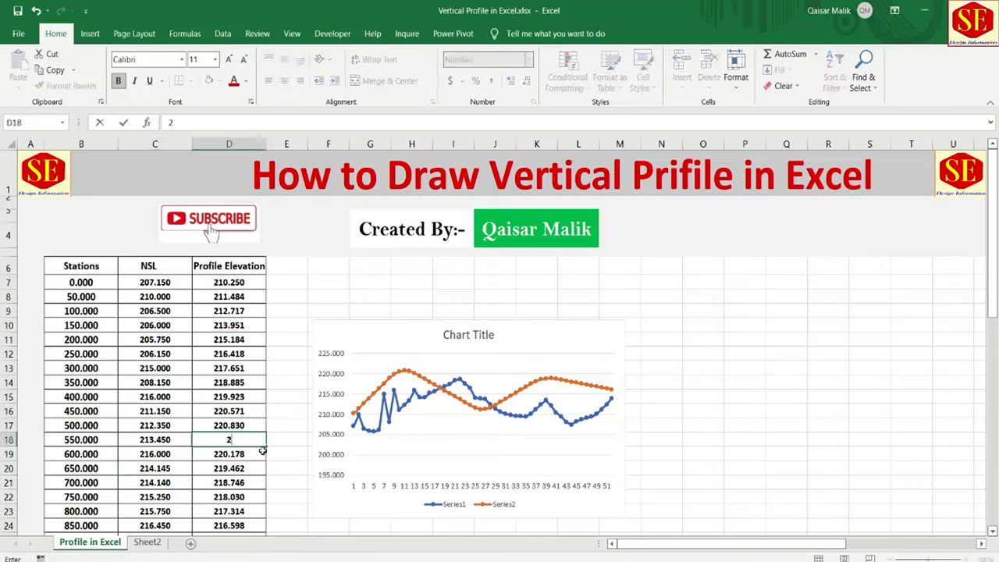
{"action": "type", "text": "20"}
{"action": "key", "text": "Return"}
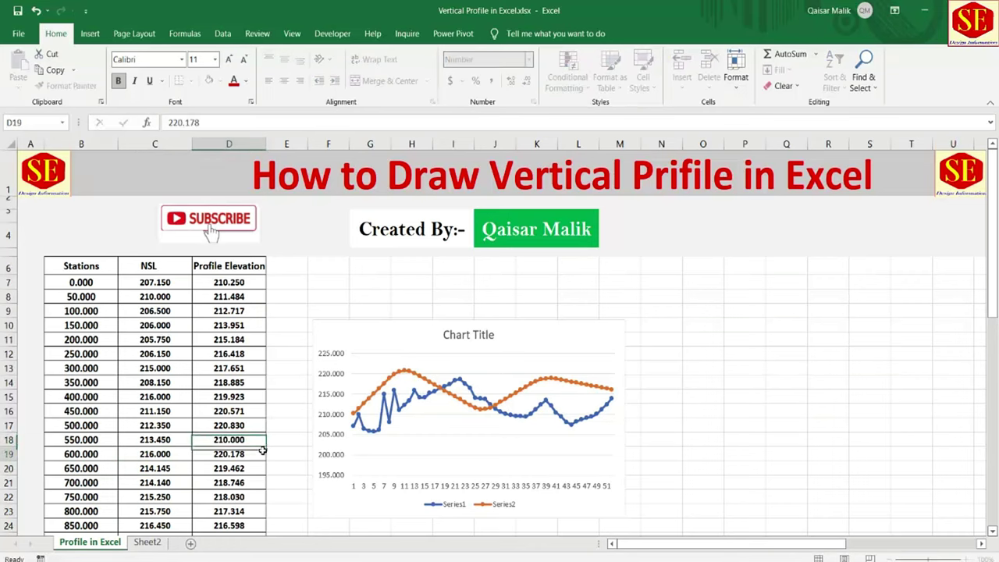
{"action": "left_click", "coordinate": [255, 467]}
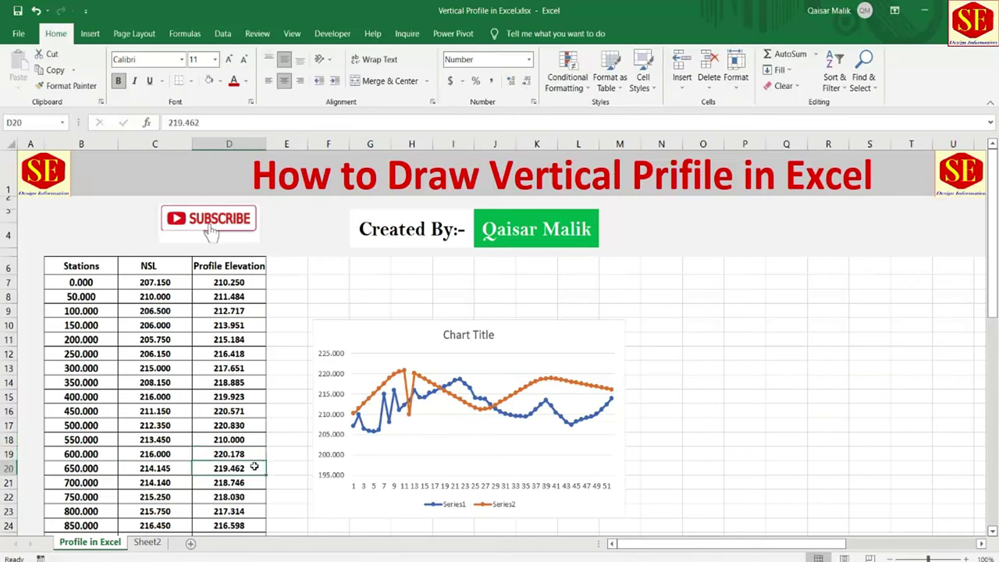
{"action": "type", "text": "216"}
{"action": "key", "text": "Return"}
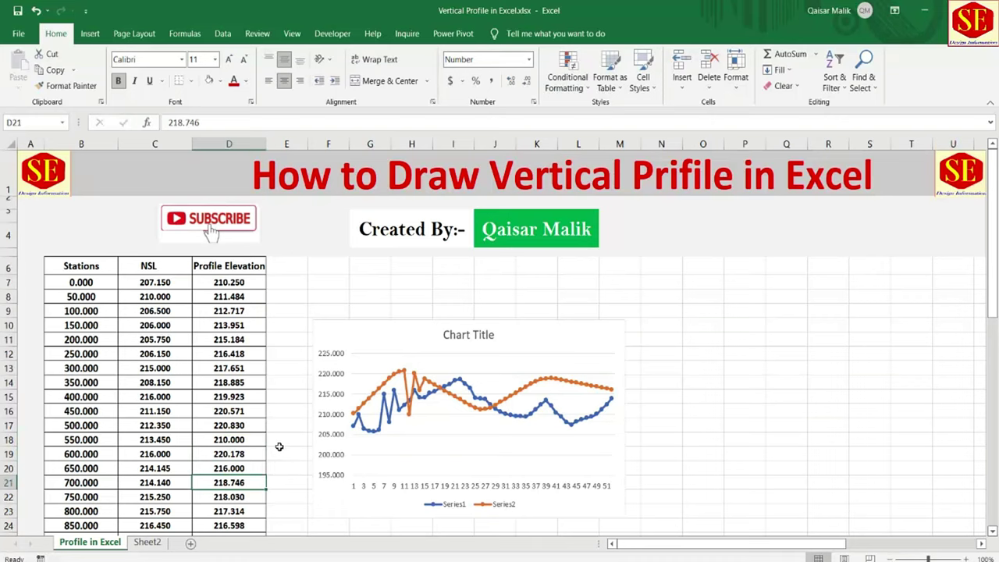
{"action": "key", "text": "ctrl+z"}
{"action": "key", "text": "ctrl+z"}
{"action": "key", "text": "ctrl+z"}
{"action": "key", "text": "ctrl+z"}
{"action": "key", "text": "ctrl+z"}
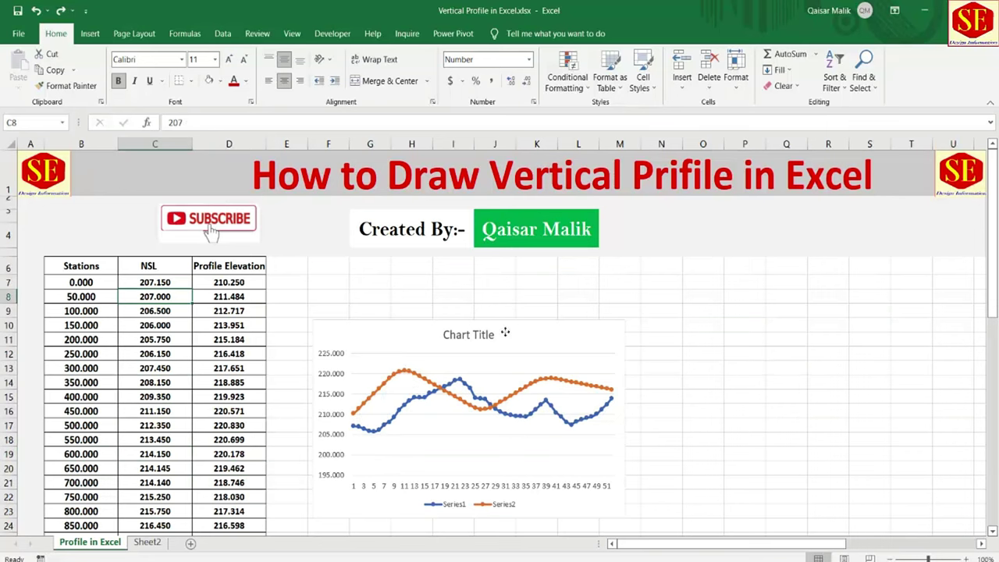
Step: Nudge the chart up, drag its side handle right and its bottom handle down to enlarge it
{"action": "mouse_move", "coordinate": [504, 330]}
{"action": "left_mouse_down"}
{"action": "mouse_move", "coordinate": [515, 288]}
{"action": "mouse_move", "coordinate": [487, 306]}
{"action": "left_mouse_up"}
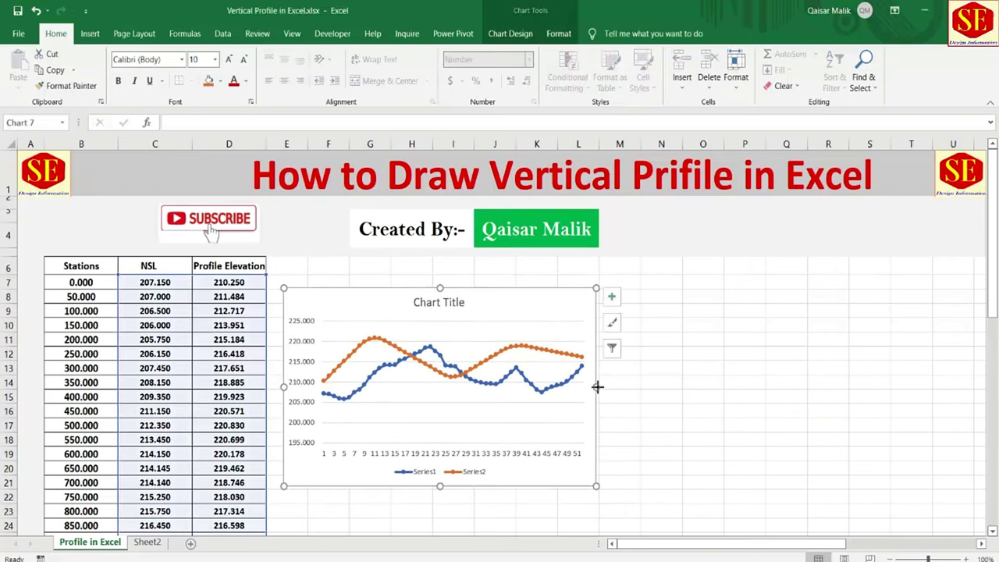
{"action": "left_click_drag", "start_coordinate": [598, 386], "coordinate": [972, 388]}
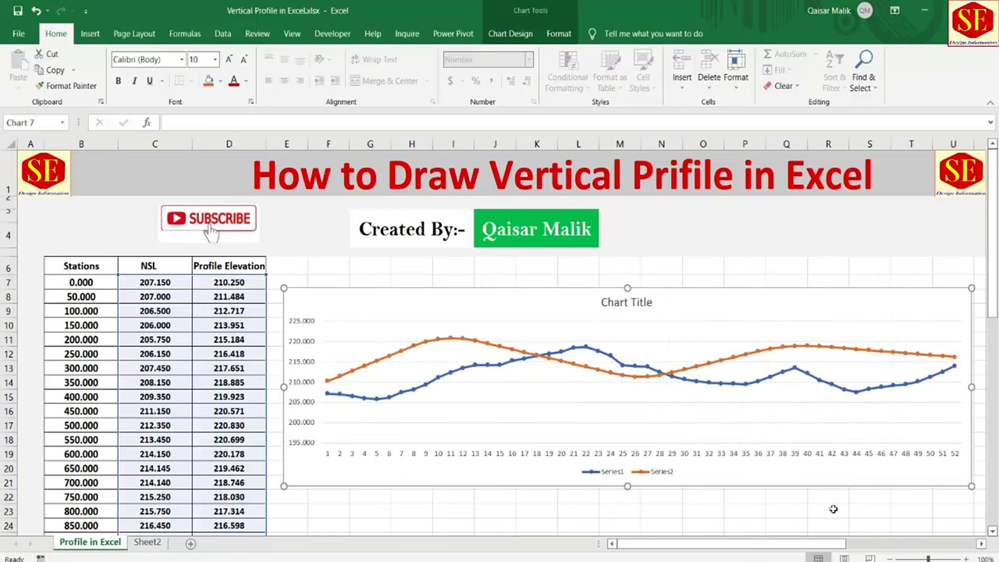
{"action": "left_click_drag", "start_coordinate": [691, 543], "coordinate": [732, 543]}
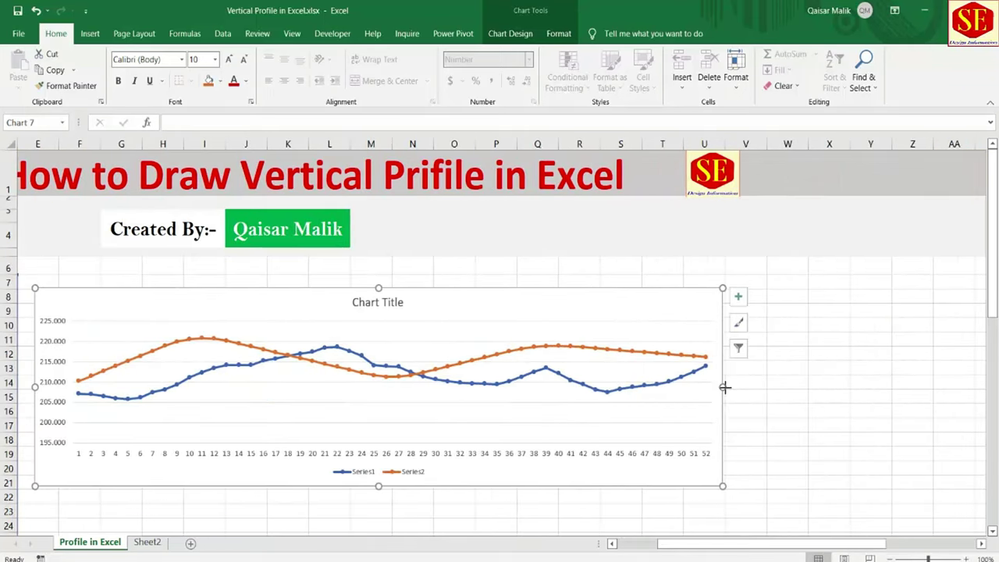
{"action": "left_click_drag", "start_coordinate": [724, 387], "coordinate": [810, 387]}
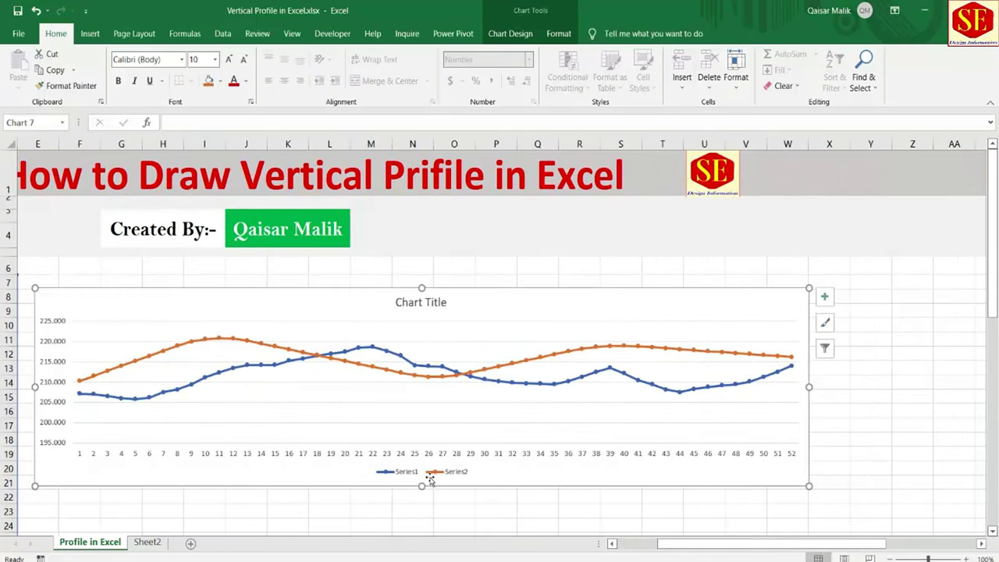
{"action": "left_click_drag", "start_coordinate": [420, 484], "coordinate": [419, 532]}
{"action": "scroll", "coordinate": [835, 352], "scroll_direction": "down", "scroll_amount": 2}
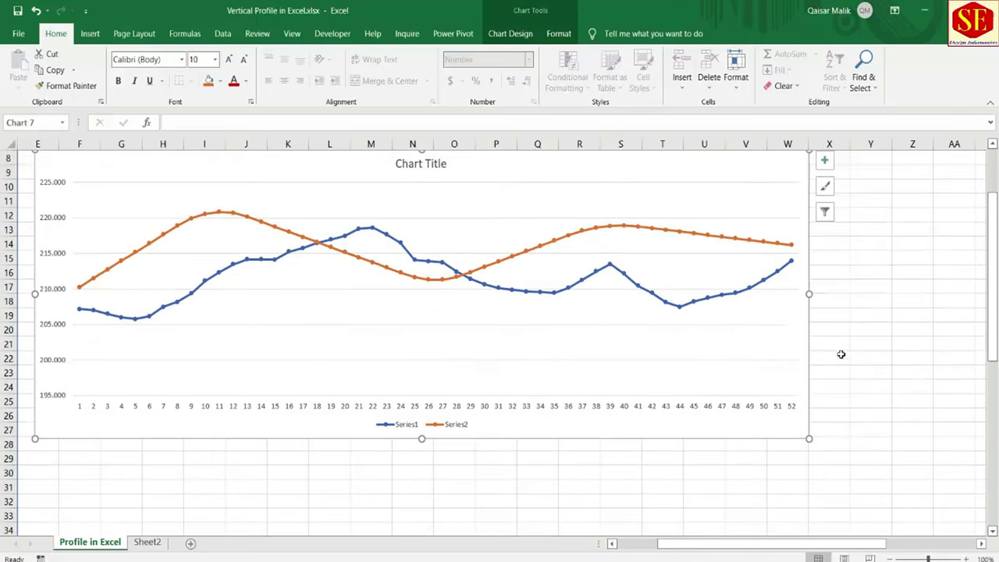
{"action": "left_click_drag", "start_coordinate": [705, 544], "coordinate": [664, 543]}
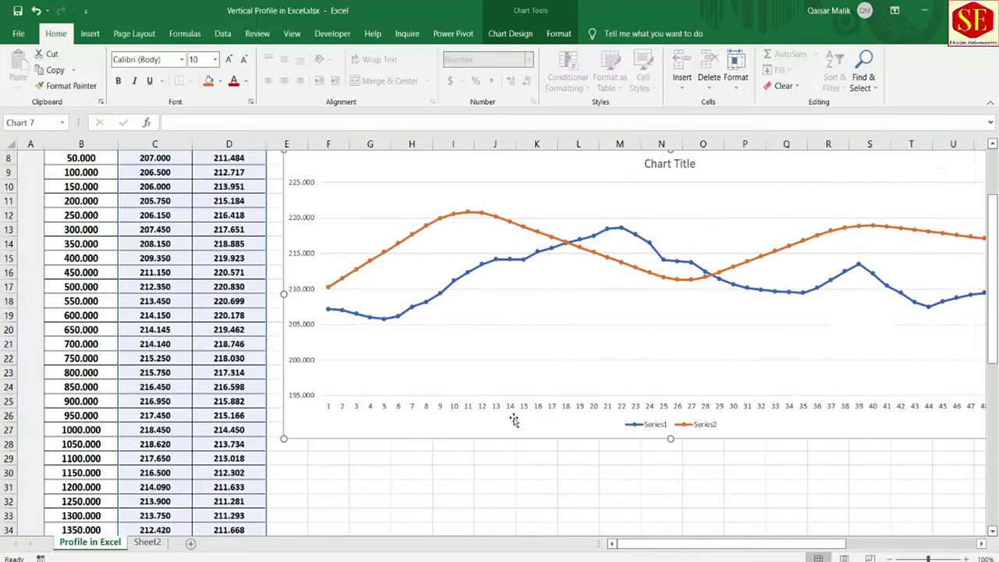
{"action": "scroll", "coordinate": [425, 314], "scroll_direction": "up", "scroll_amount": 1}
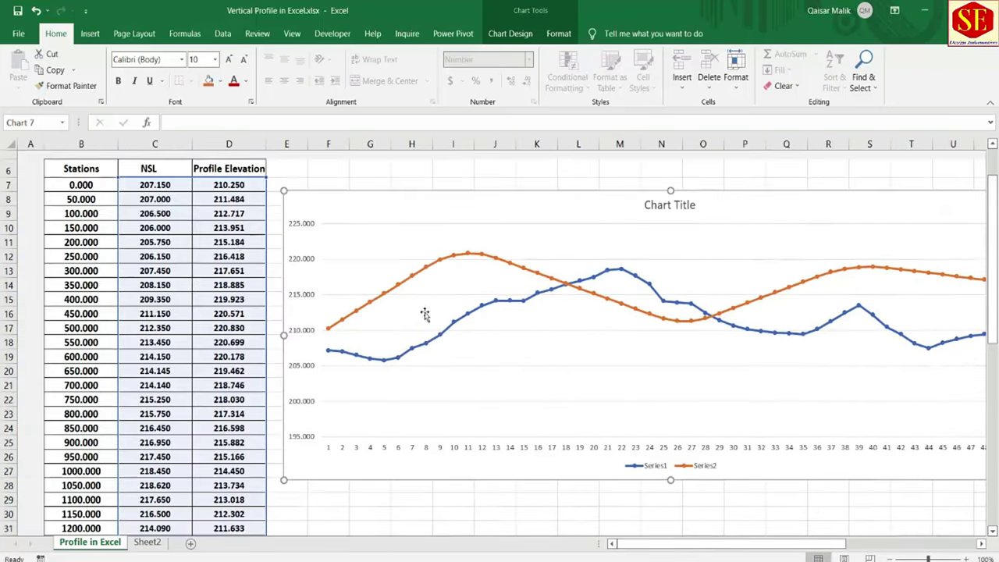
{"action": "left_click", "coordinate": [663, 468]}
Step: Inspect the Series1 legend entry format, then show the legend and remove horizontal gridlines
{"action": "double_click", "coordinate": [659, 468]}
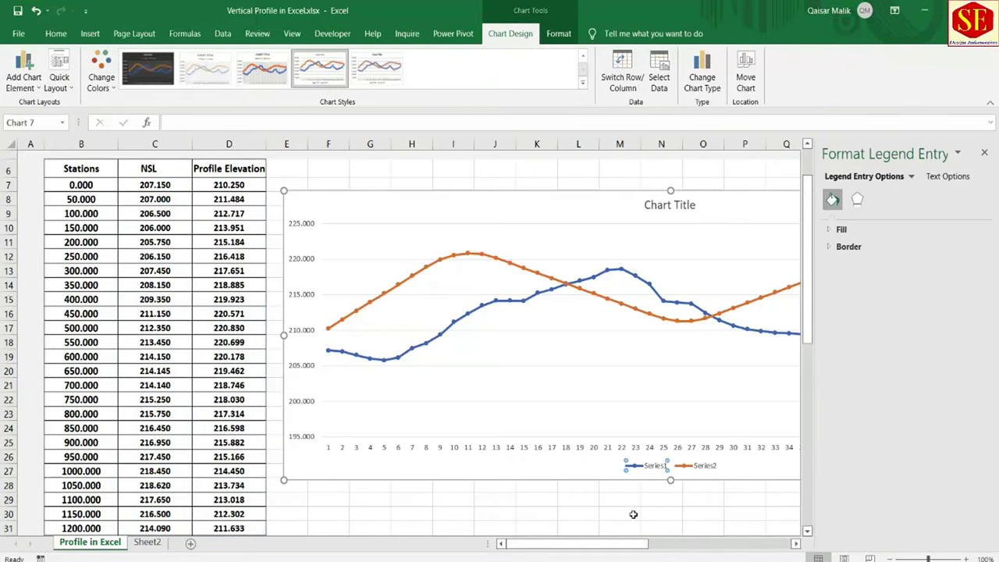
{"action": "left_click_drag", "start_coordinate": [603, 540], "coordinate": [667, 544]}
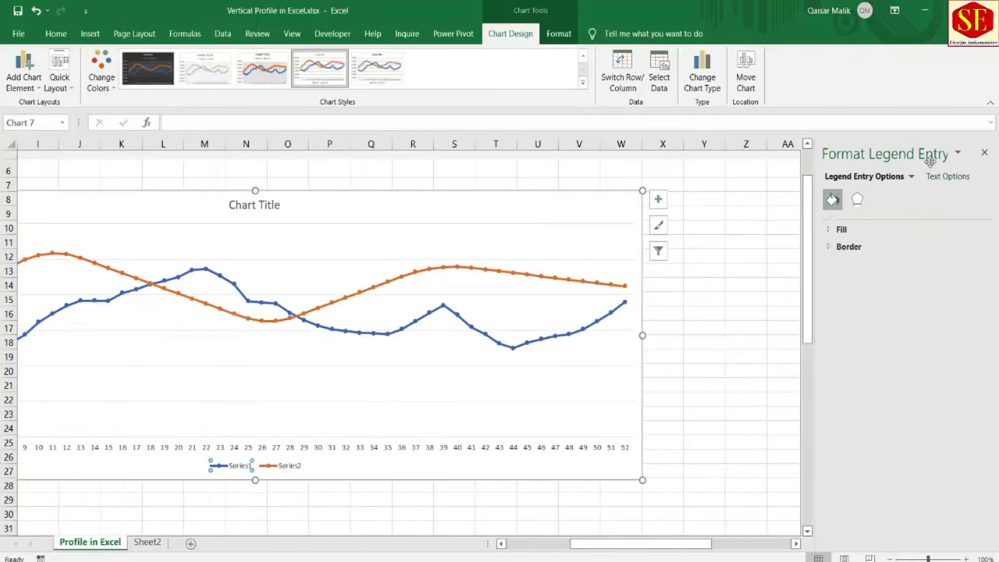
{"action": "left_click", "coordinate": [985, 153]}
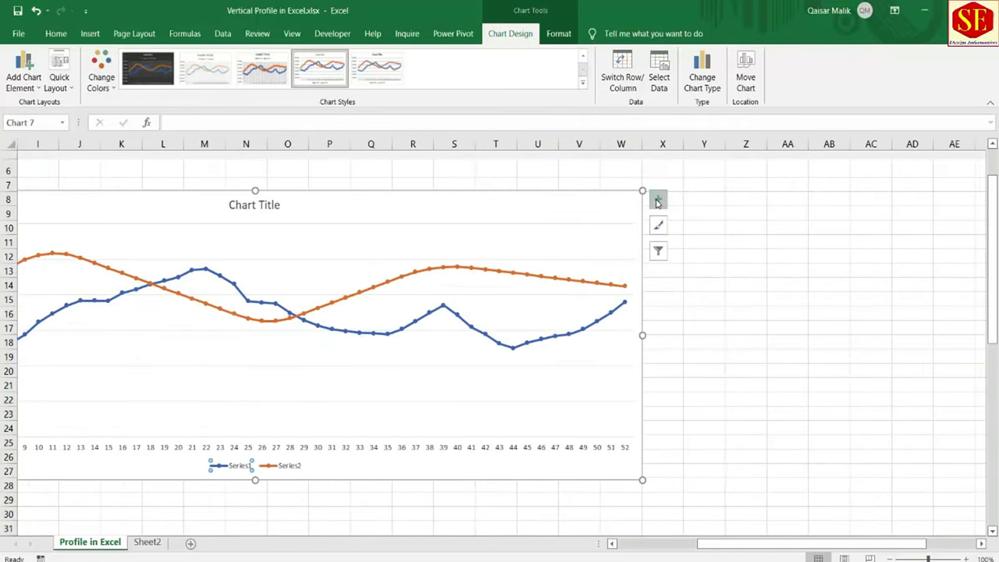
{"action": "left_click", "coordinate": [657, 201]}
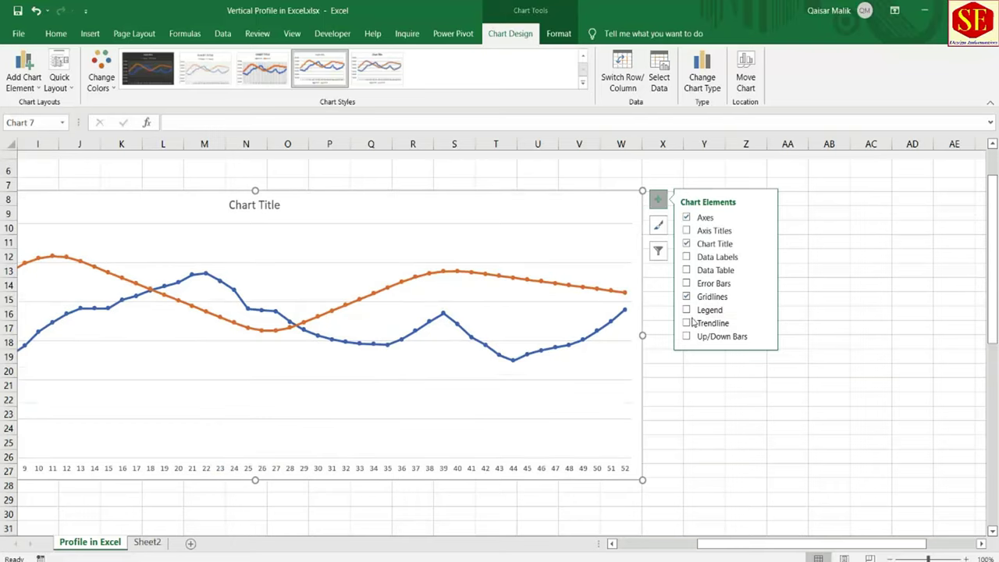
{"action": "left_click", "coordinate": [687, 311]}
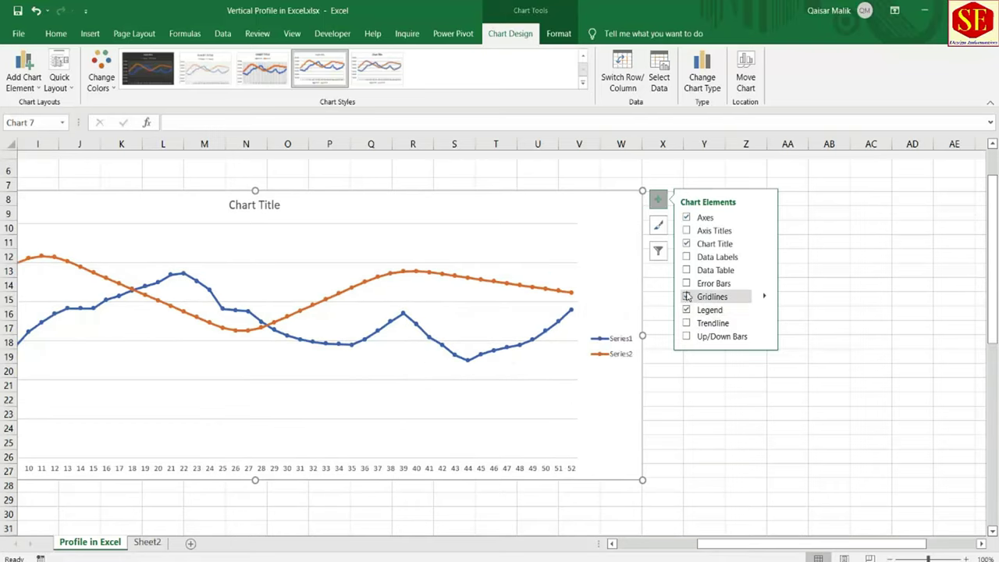
{"action": "left_click", "coordinate": [686, 296]}
Step: Add a data table under the chart, then swap it for data labels on every point
{"action": "left_click", "coordinate": [686, 270]}
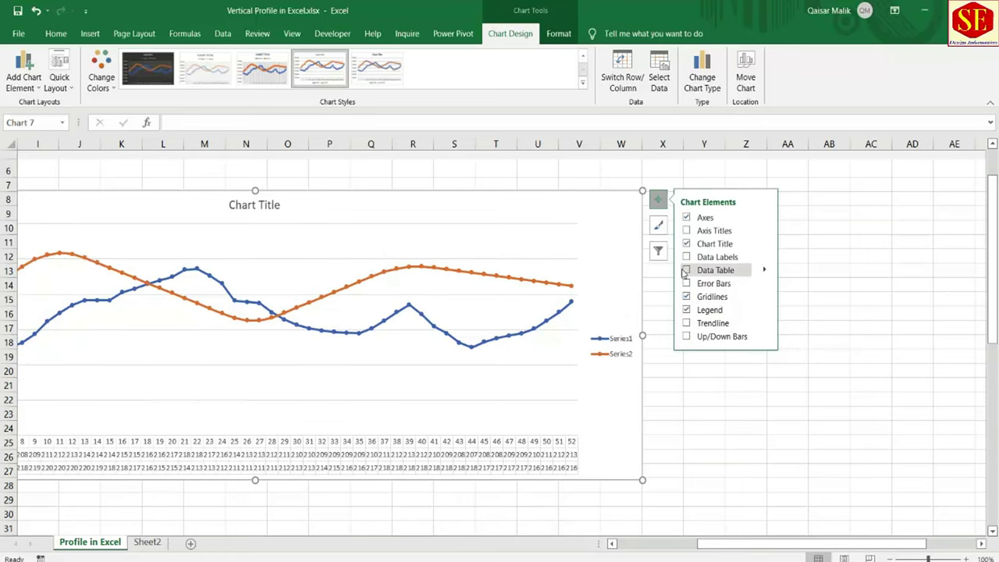
{"action": "left_click", "coordinate": [686, 270]}
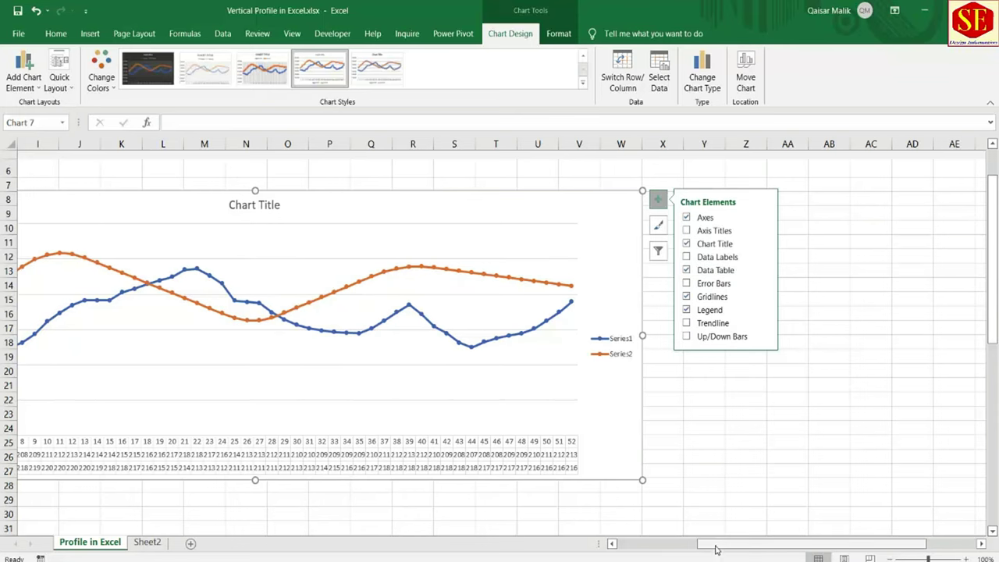
{"action": "left_click_drag", "start_coordinate": [703, 544], "coordinate": [652, 544]}
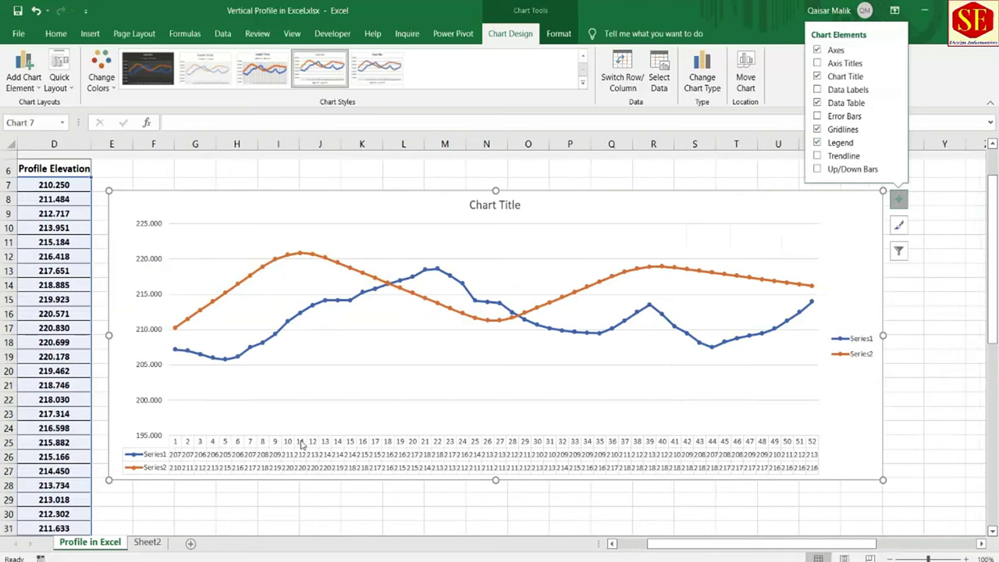
{"action": "left_click", "coordinate": [344, 461]}
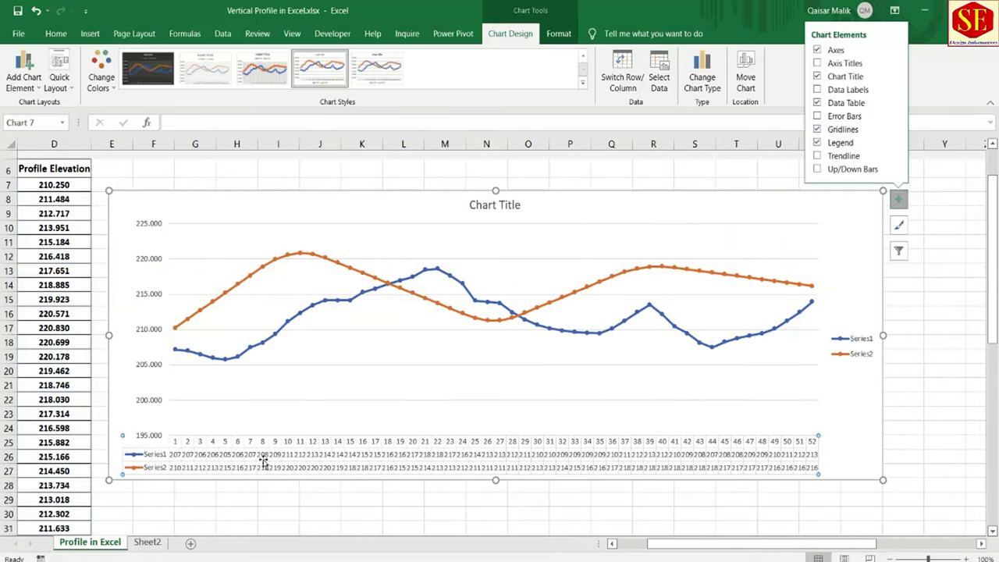
{"action": "left_click", "coordinate": [818, 102]}
{"action": "left_click", "coordinate": [817, 90]}
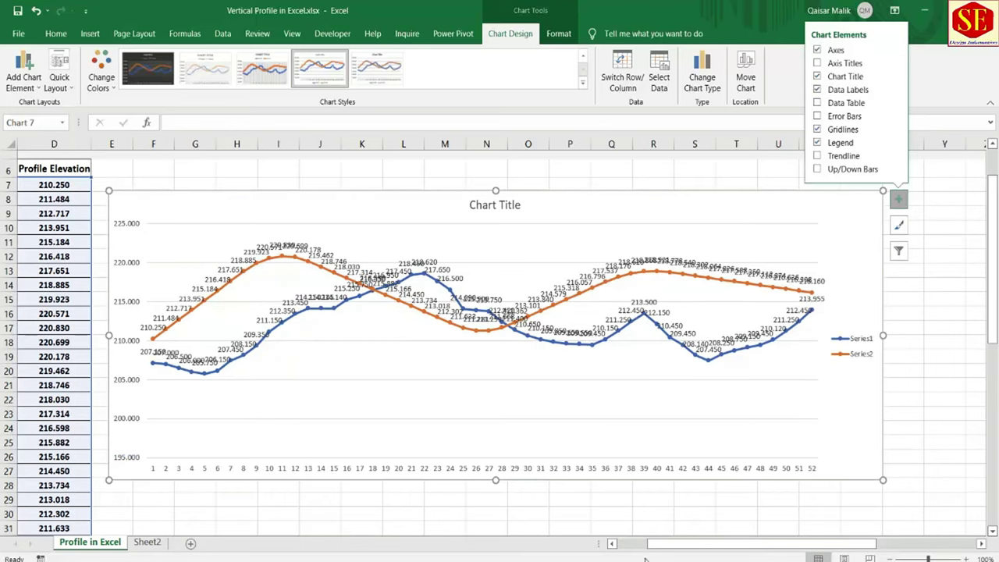
{"action": "left_click_drag", "start_coordinate": [659, 545], "coordinate": [631, 545]}
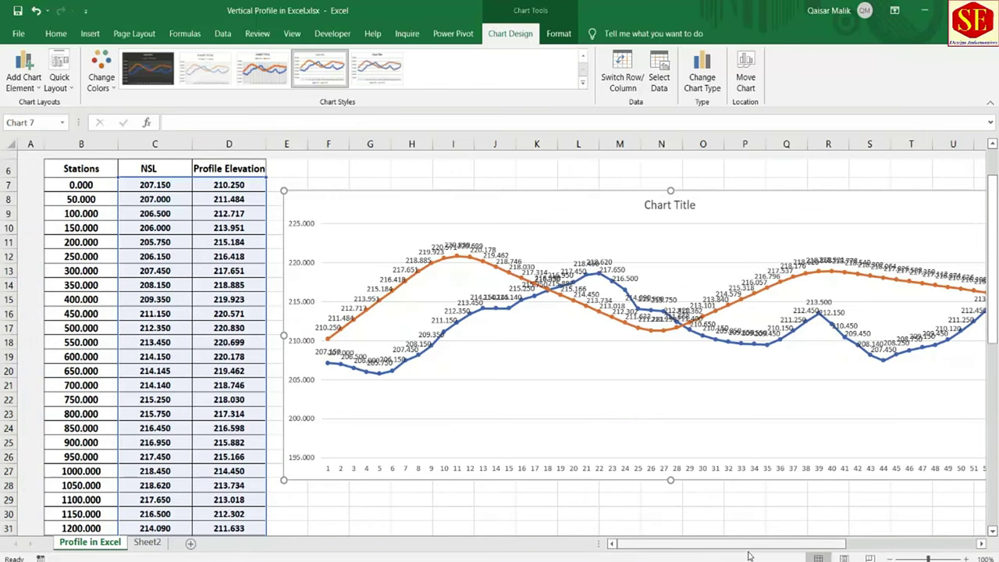
Step: Turn on point value labels and widen the chart to the right
{"action": "left_click_drag", "start_coordinate": [737, 545], "coordinate": [808, 544]}
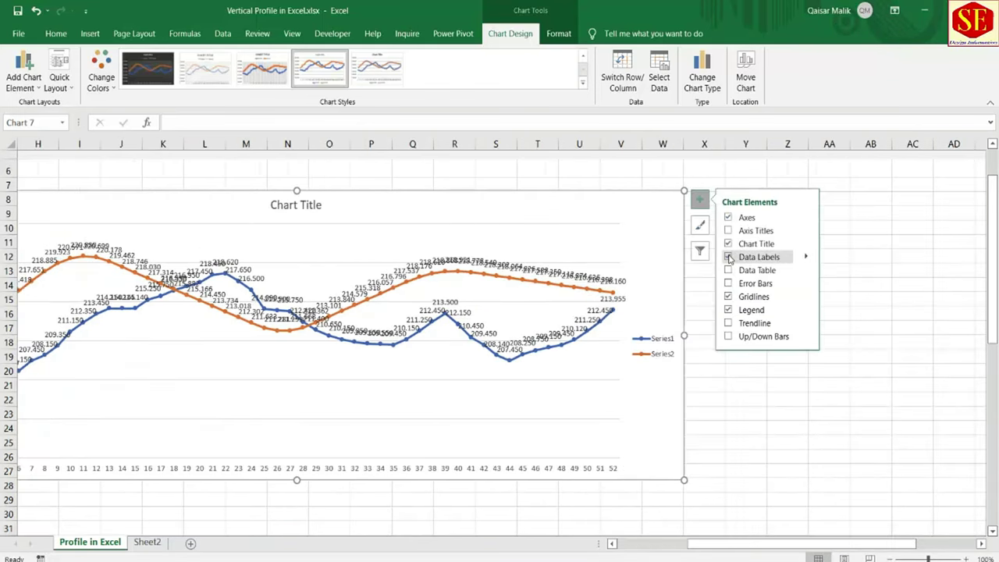
{"action": "left_click", "coordinate": [728, 258]}
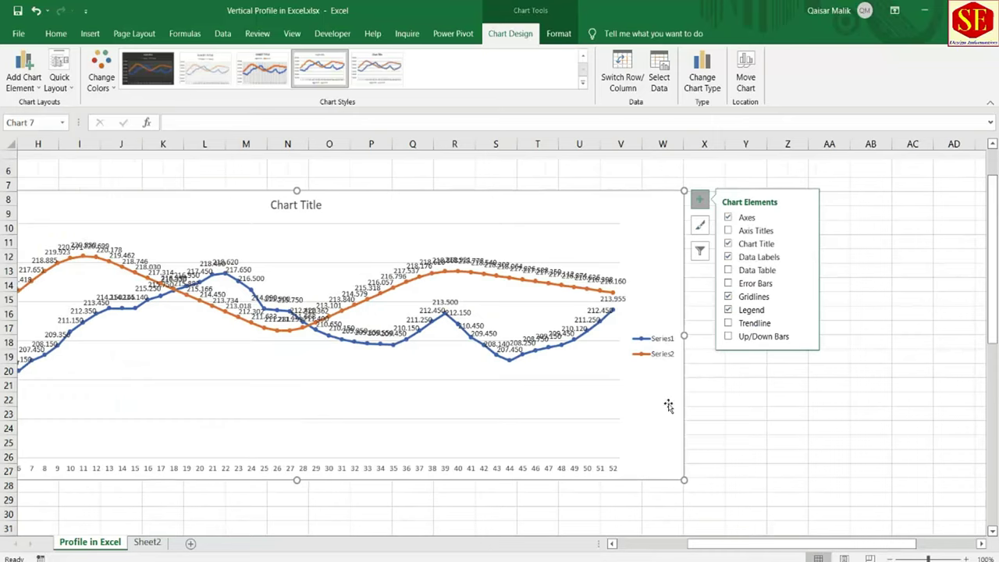
{"action": "left_click_drag", "start_coordinate": [684, 335], "coordinate": [827, 336]}
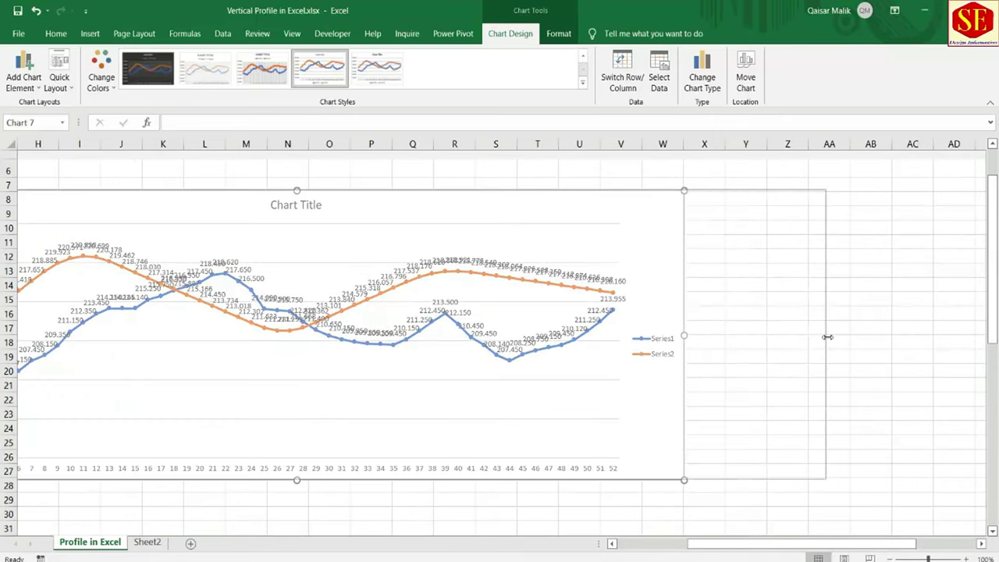
Step: Move crowded labels clear of the lines: 217.826 beside 218.302 and 208.140 below the blue line
{"action": "left_click", "coordinate": [595, 260]}
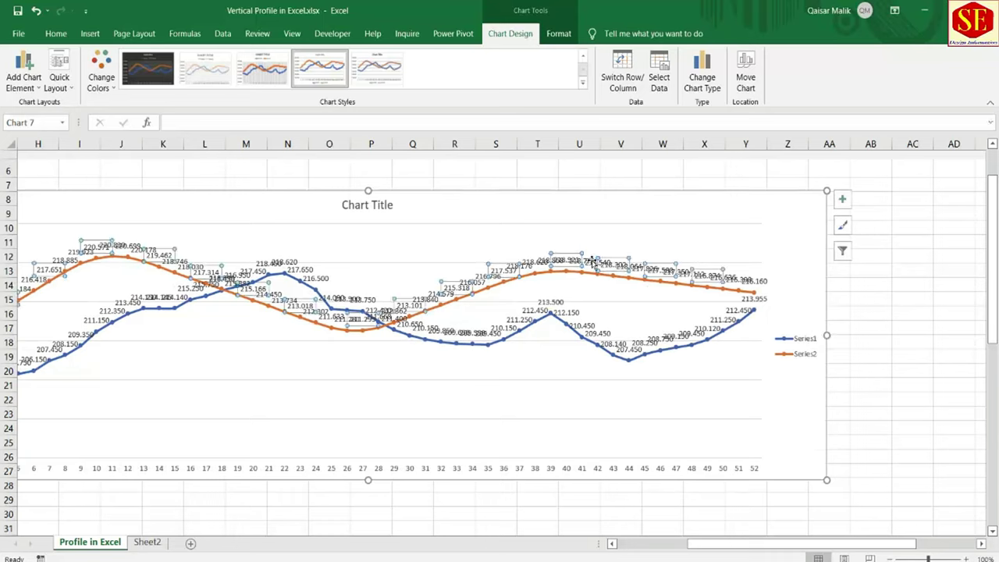
{"action": "left_click_drag", "start_coordinate": [613, 263], "coordinate": [613, 234]}
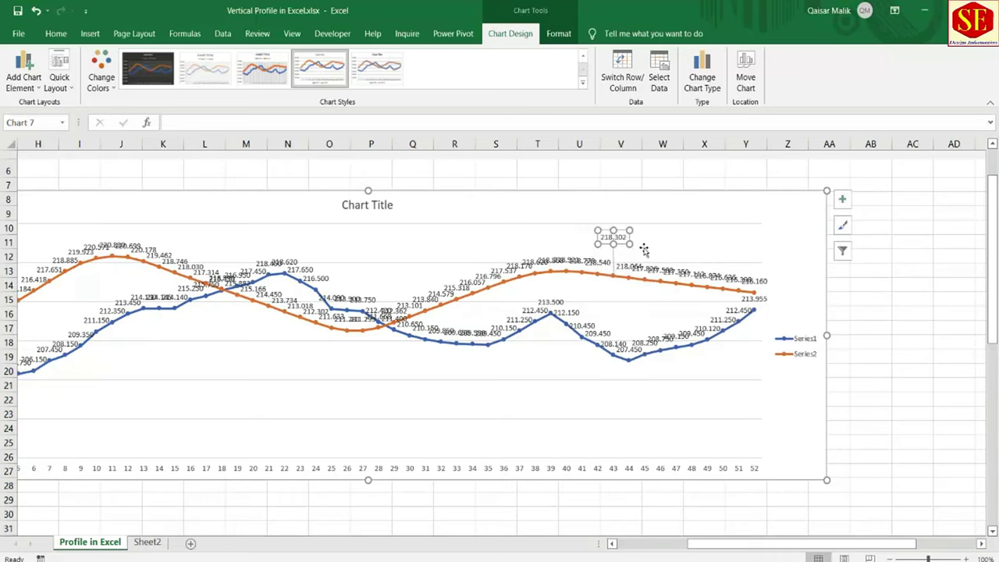
{"action": "left_click", "coordinate": [645, 264]}
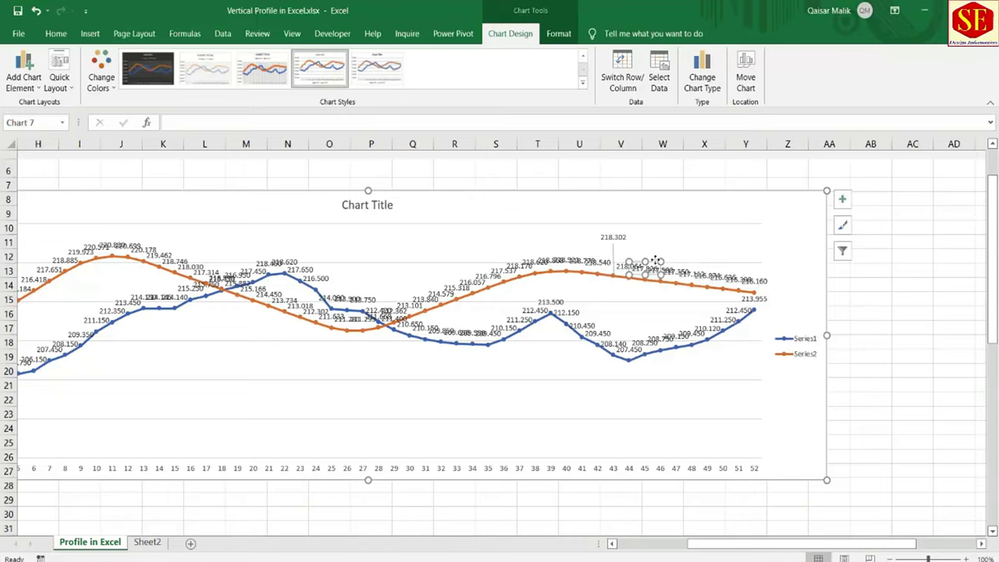
{"action": "left_click_drag", "start_coordinate": [657, 263], "coordinate": [675, 248]}
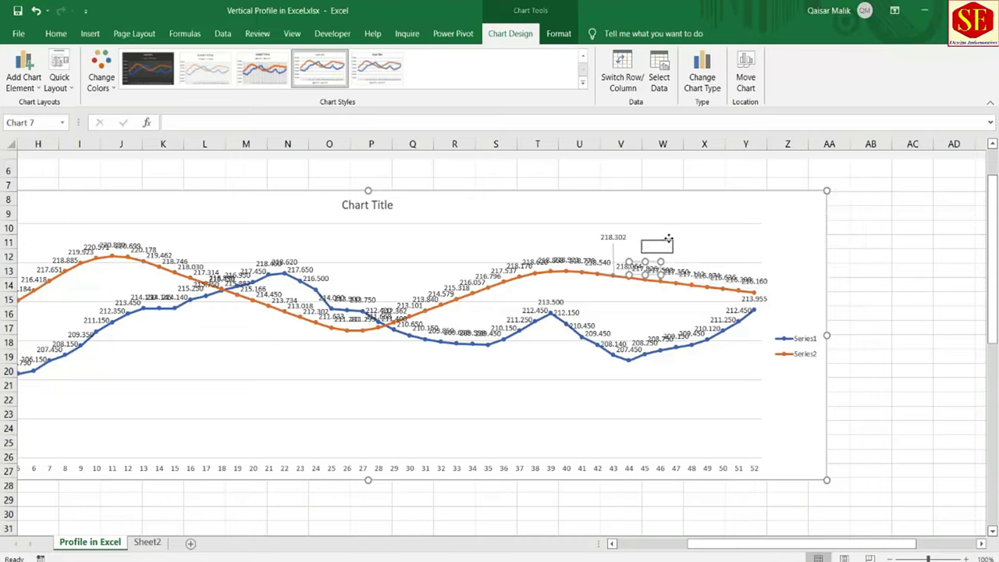
{"action": "left_click", "coordinate": [627, 349]}
{"action": "left_click", "coordinate": [614, 345]}
{"action": "left_click_drag", "start_coordinate": [614, 345], "coordinate": [592, 397]}
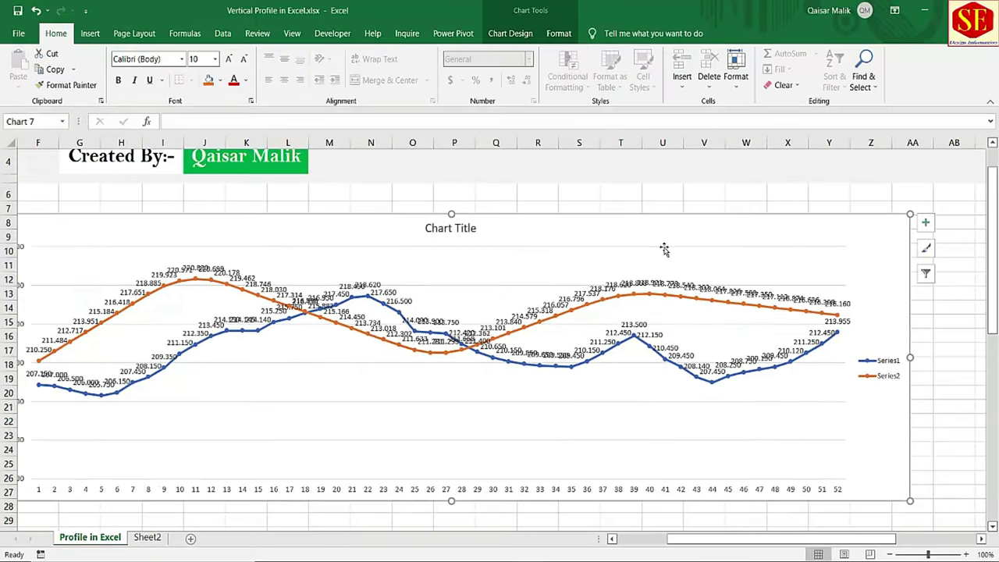
Step: Remove the data labels from the chart and add axis titles
{"action": "left_click", "coordinate": [925, 224]}
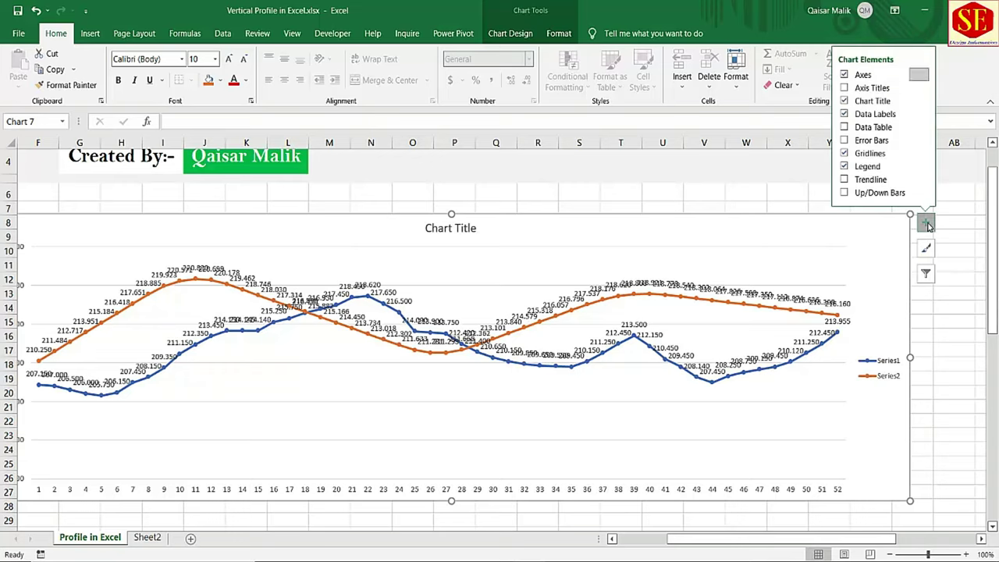
{"action": "left_click", "coordinate": [844, 114]}
{"action": "left_click", "coordinate": [844, 87]}
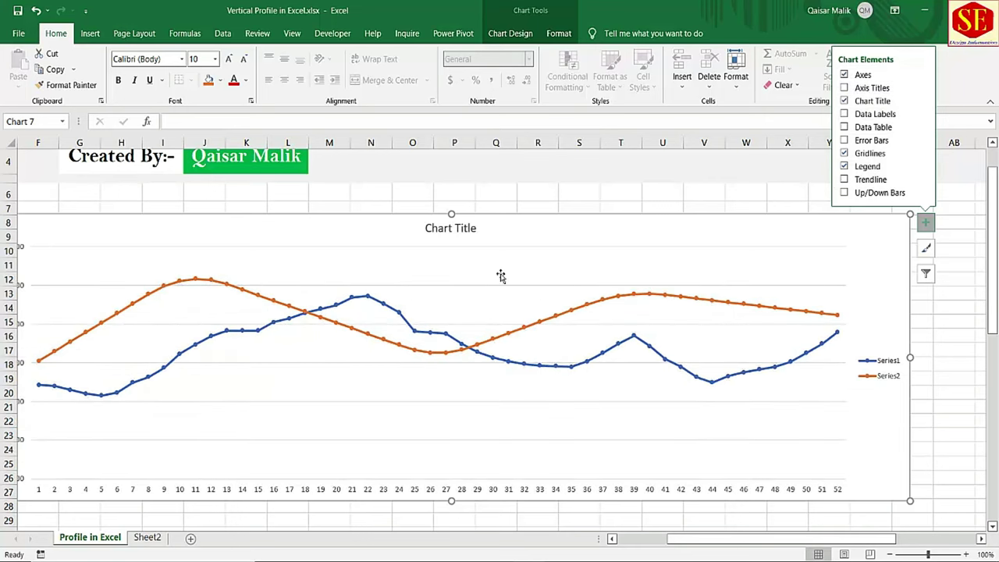
{"action": "left_click", "coordinate": [968, 451]}
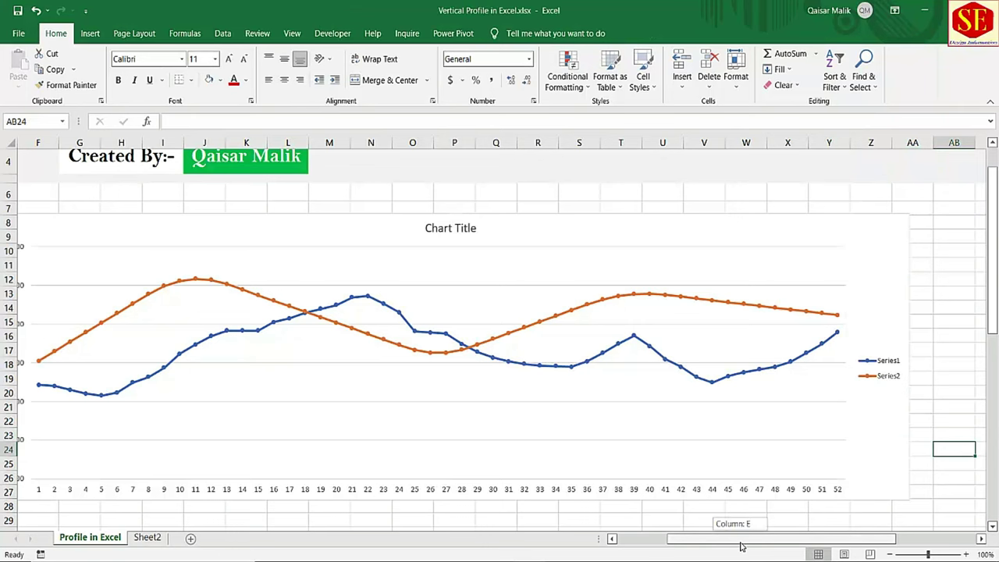
{"action": "left_click_drag", "start_coordinate": [743, 539], "coordinate": [688, 539]}
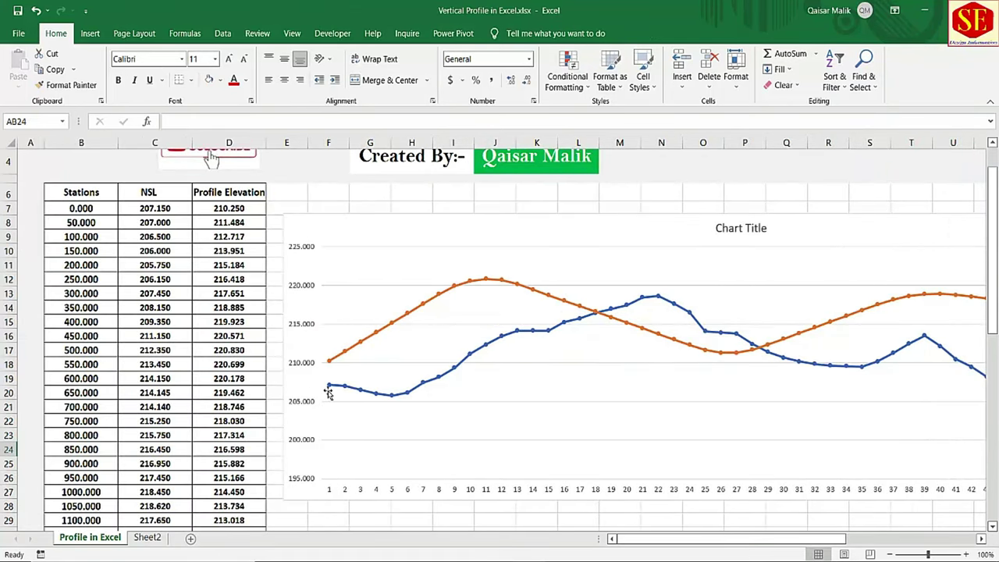
{"action": "scroll", "coordinate": [328, 393], "scroll_direction": "down", "scroll_amount": 1}
{"action": "scroll", "coordinate": [499, 351], "scroll_direction": "up", "scroll_amount": 1}
Step: Check the first Station, NSL and Profile Elevation values in the data table
{"action": "left_click", "coordinate": [76, 204]}
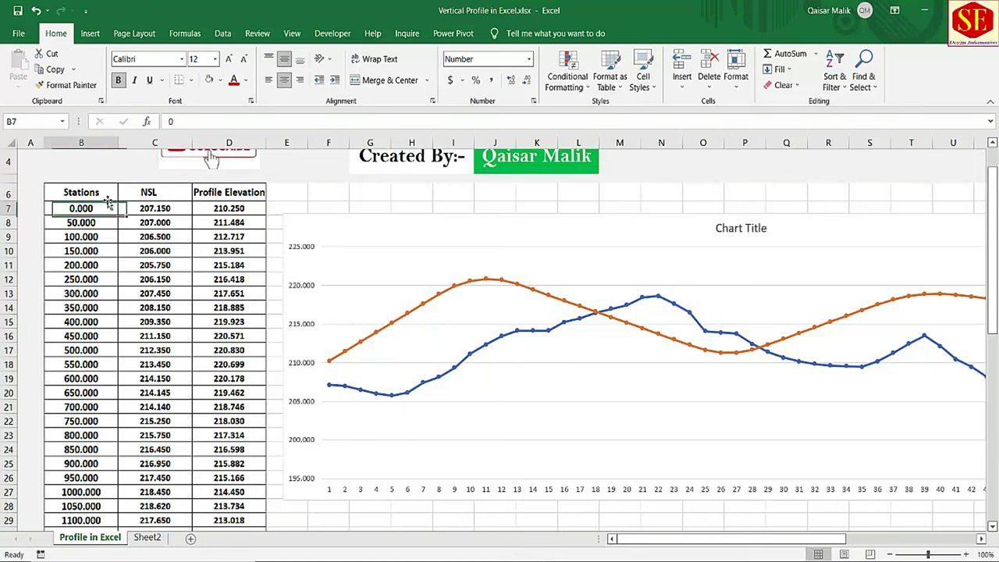
{"action": "left_click", "coordinate": [158, 206]}
{"action": "left_click", "coordinate": [223, 207]}
{"action": "scroll", "coordinate": [278, 261], "scroll_direction": "down", "scroll_amount": 1}
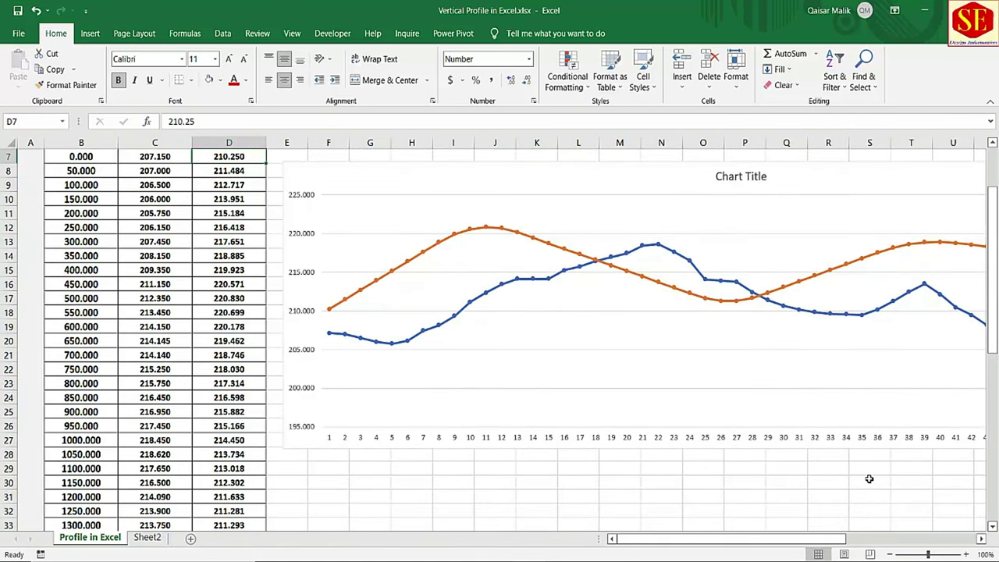
{"action": "scroll", "coordinate": [869, 479], "scroll_direction": "up", "scroll_amount": 1}
{"action": "scroll", "coordinate": [428, 285], "scroll_direction": "up", "scroll_amount": 1}
Step: Nudge the chart up-left beside the table, widen it slightly and make it taller
{"action": "left_click", "coordinate": [366, 285]}
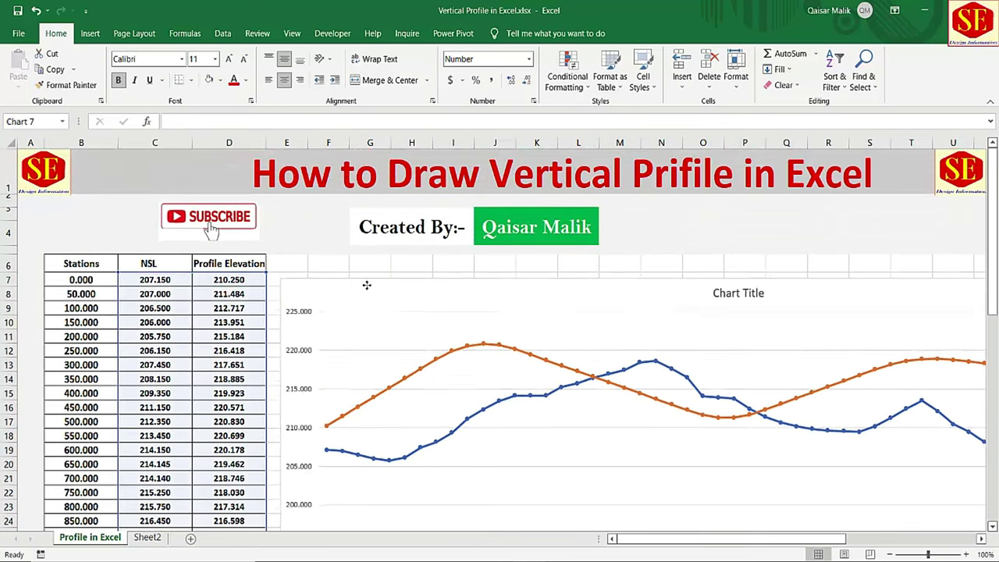
{"action": "left_click_drag", "start_coordinate": [366, 285], "coordinate": [352, 274]}
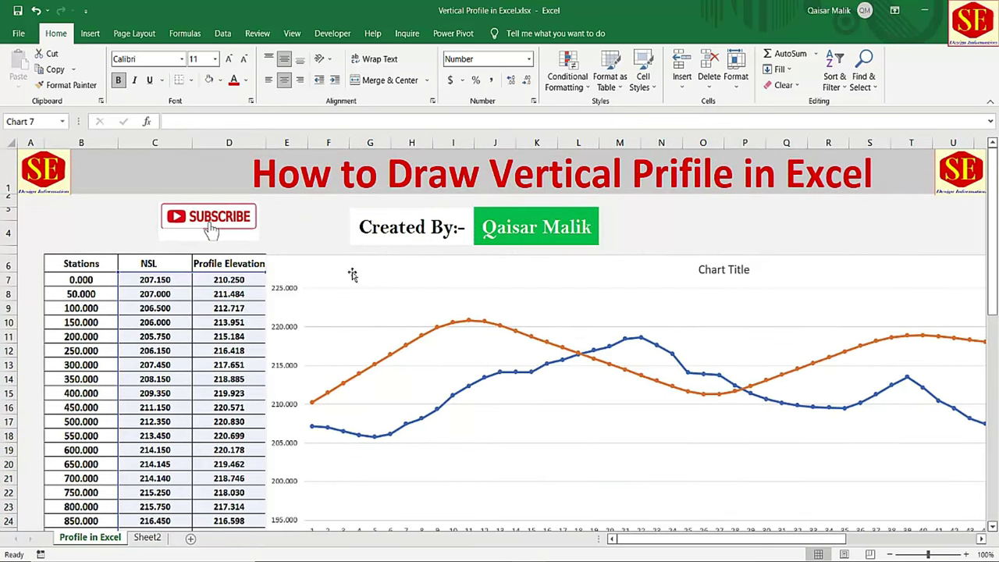
{"action": "left_click_drag", "start_coordinate": [634, 539], "coordinate": [685, 538]}
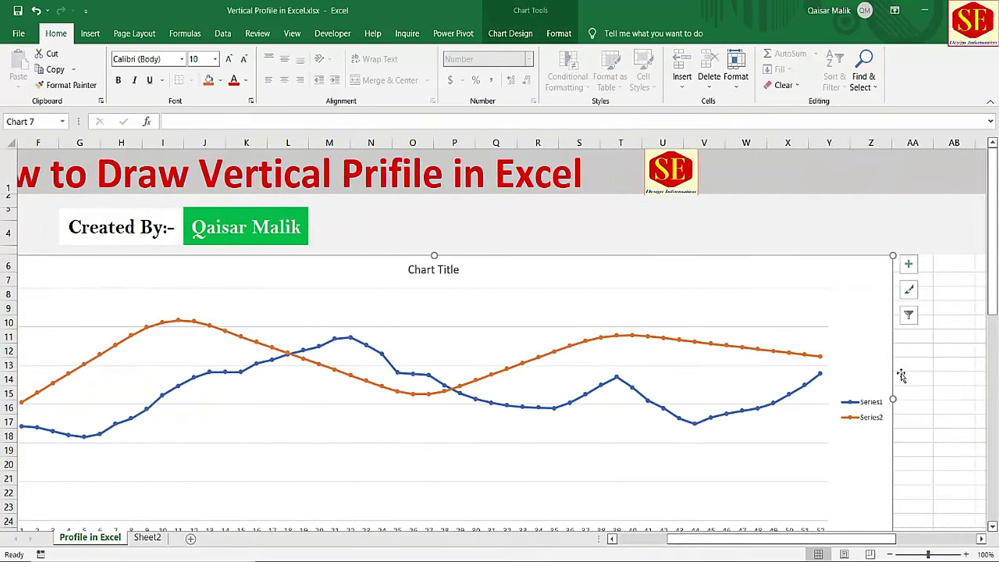
{"action": "left_click_drag", "start_coordinate": [893, 399], "coordinate": [935, 399]}
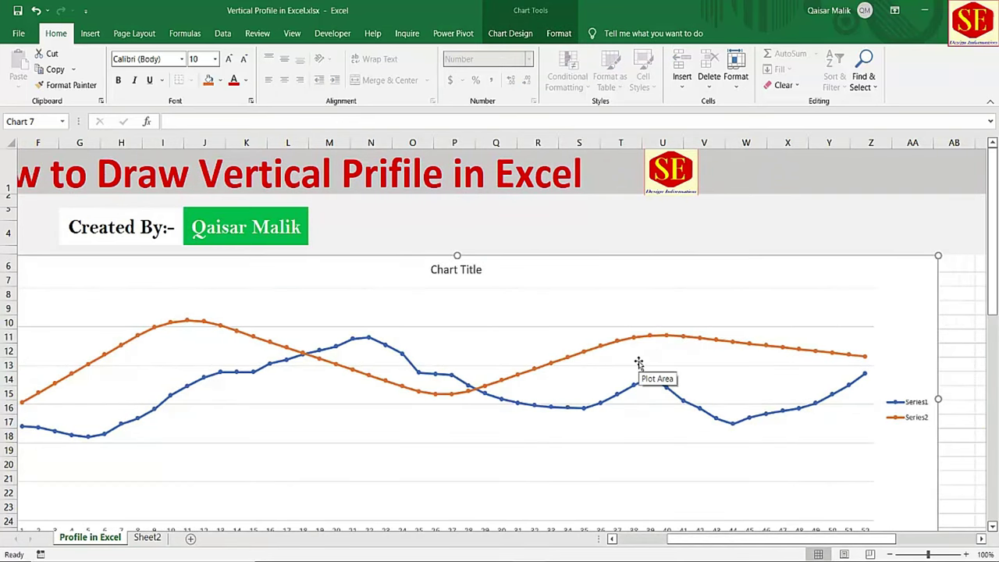
{"action": "scroll", "coordinate": [639, 363], "scroll_direction": "down", "scroll_amount": 1}
{"action": "mouse_move", "coordinate": [457, 471]}
{"action": "left_mouse_down"}
{"action": "mouse_move", "coordinate": [457, 522]}
{"action": "mouse_move", "coordinate": [456, 466]}
{"action": "left_mouse_up"}
{"action": "left_click_drag", "start_coordinate": [736, 540], "coordinate": [667, 547]}
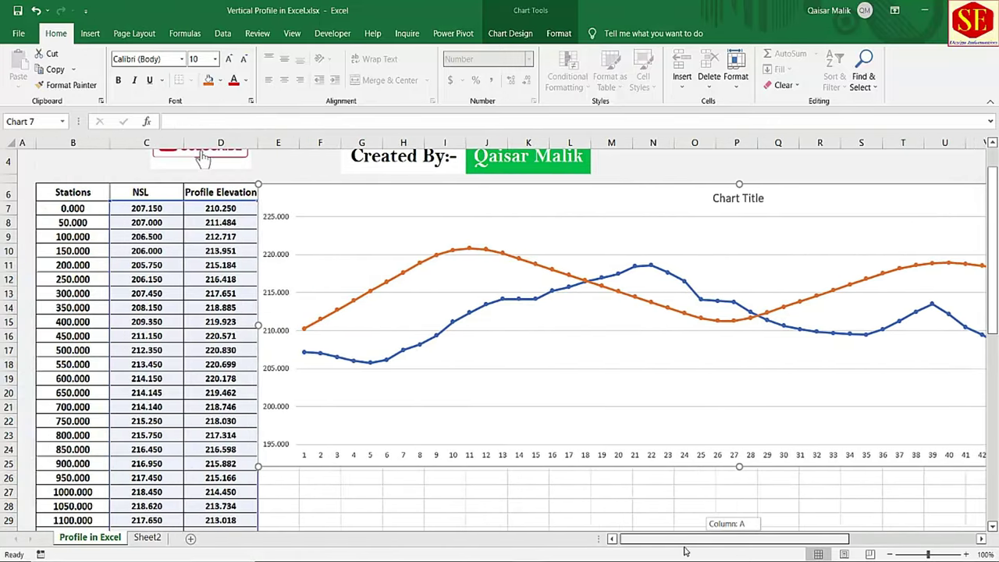
{"action": "left_click", "coordinate": [236, 293]}
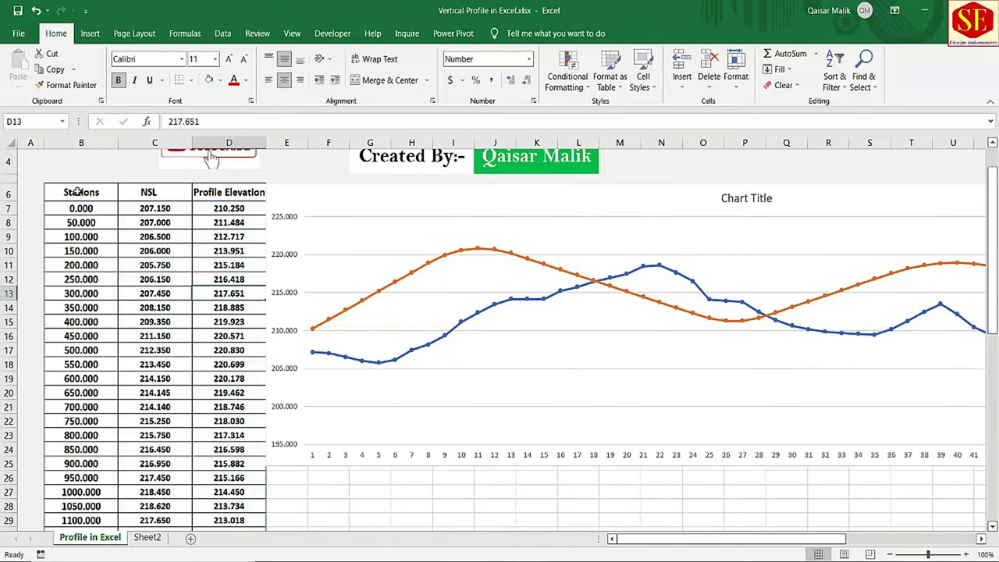
Step: Copy the Stations, NSL and Profile Elevation columns
{"action": "left_click_drag", "start_coordinate": [79, 192], "coordinate": [236, 525]}
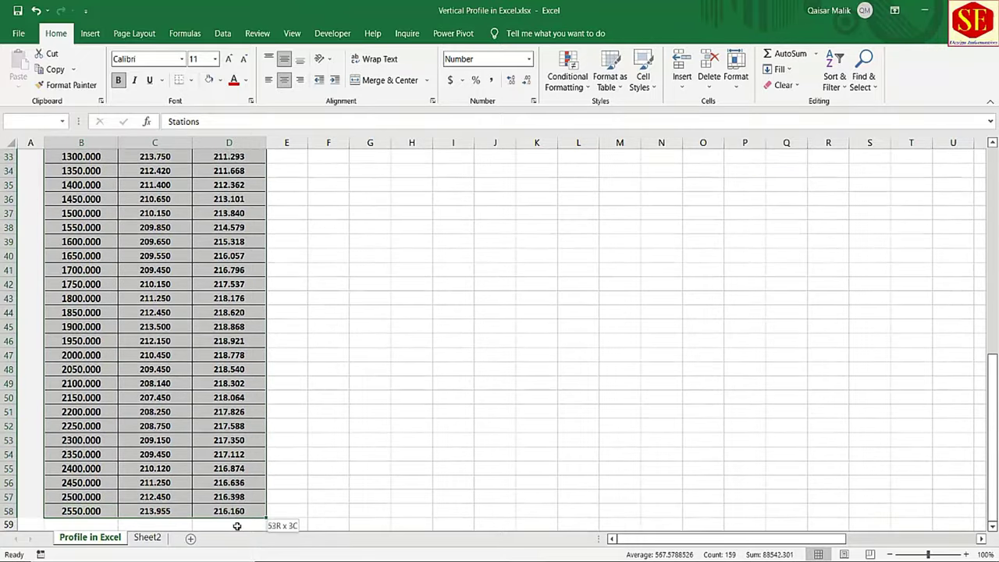
{"action": "right_click", "coordinate": [234, 512]}
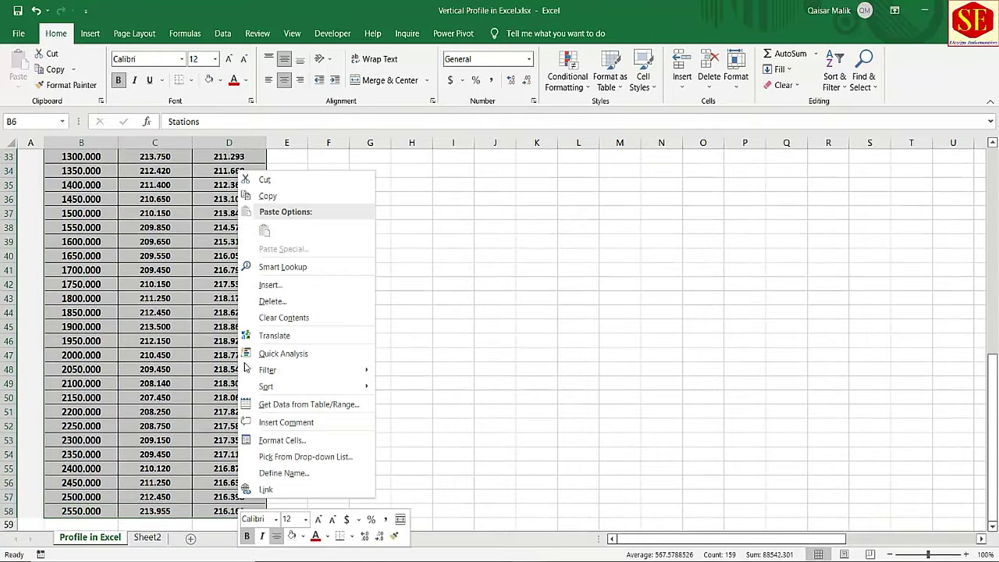
{"action": "left_click", "coordinate": [285, 195]}
{"action": "scroll", "coordinate": [325, 229], "scroll_direction": "up", "scroll_amount": 8}
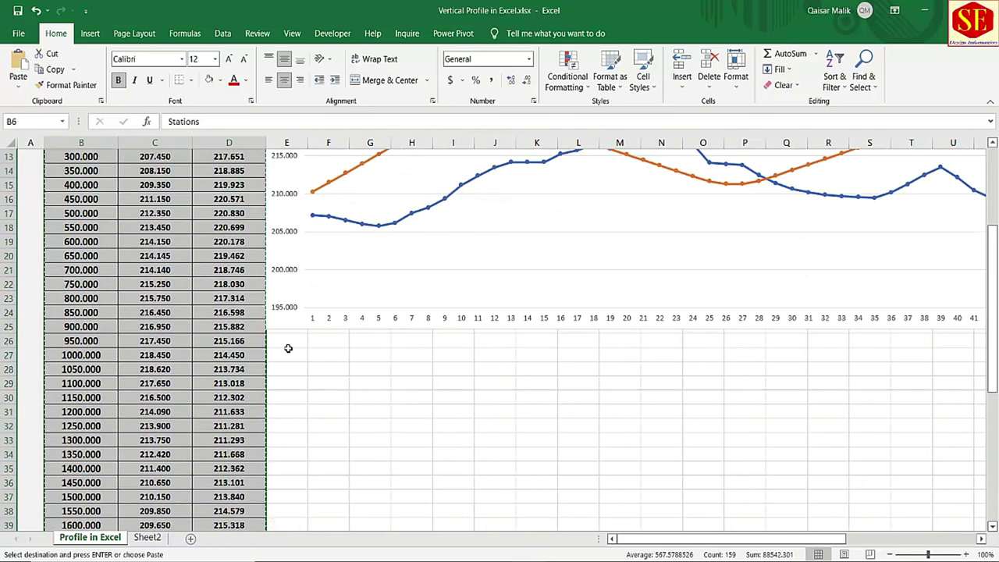
Step: Paste the data transposed at E27 as rows, then select the Stations row
{"action": "left_click", "coordinate": [286, 354]}
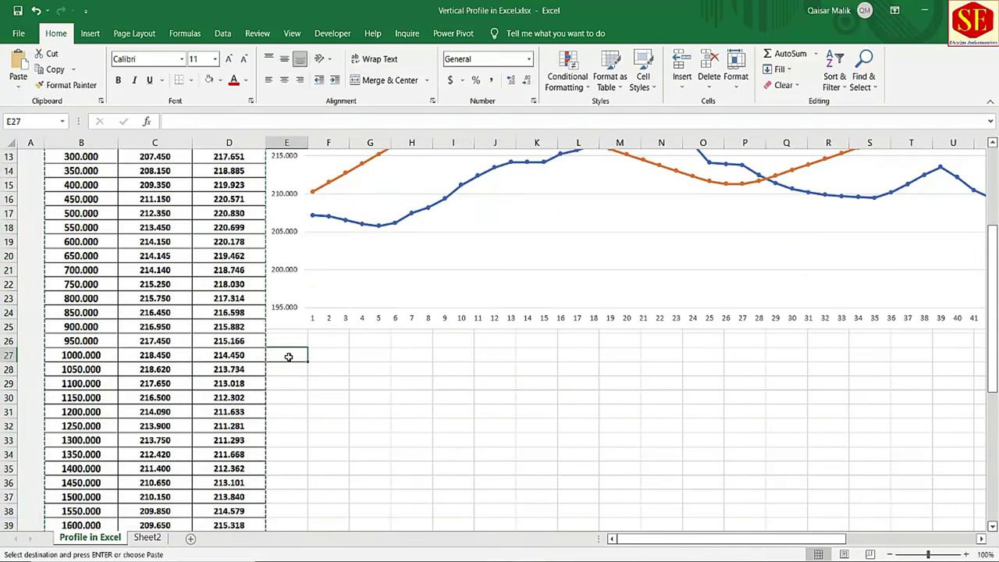
{"action": "right_click", "coordinate": [289, 357]}
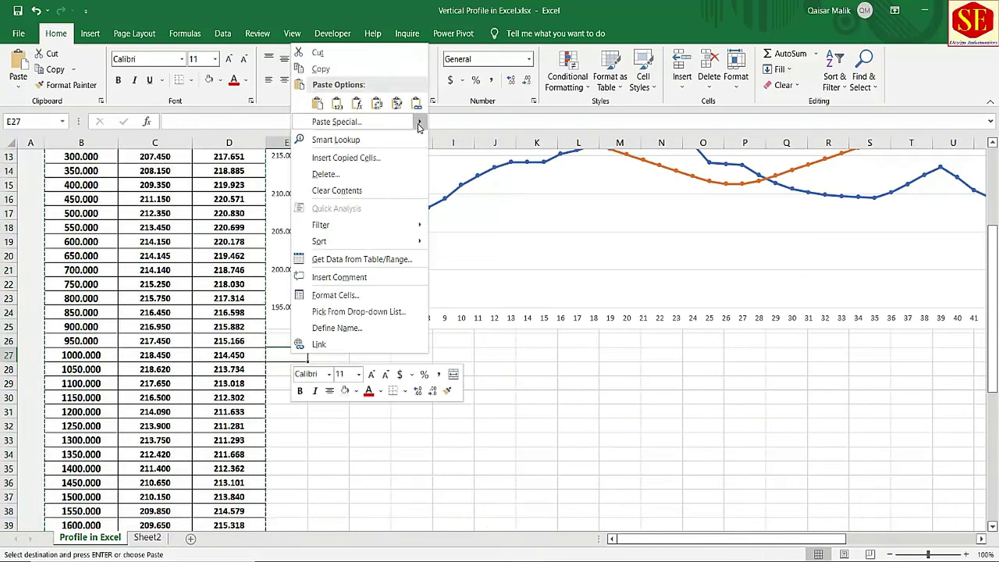
{"action": "mouse_move", "coordinate": [420, 124]}
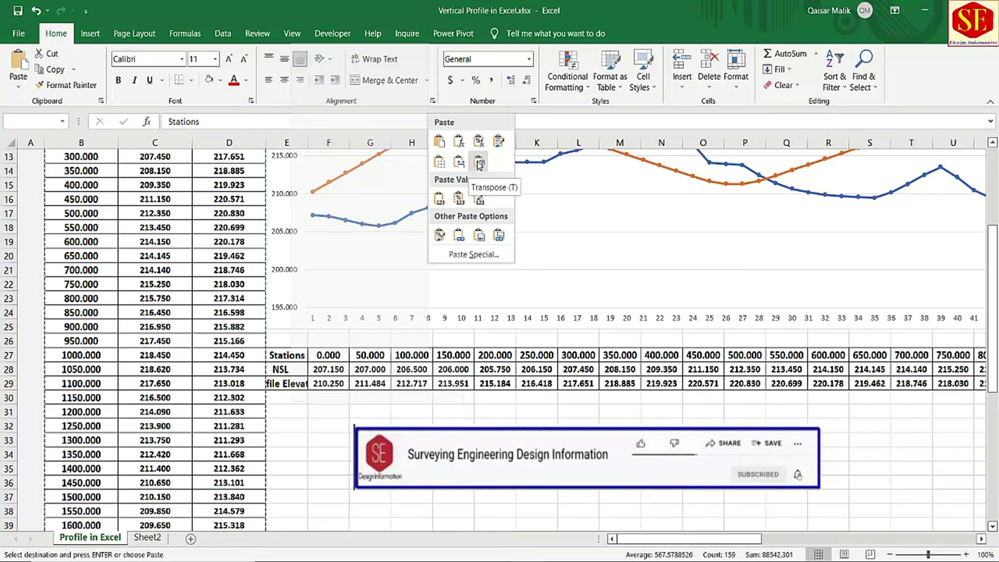
{"action": "left_click", "coordinate": [479, 163]}
{"action": "scroll", "coordinate": [480, 164], "scroll_direction": "up", "scroll_amount": 1}
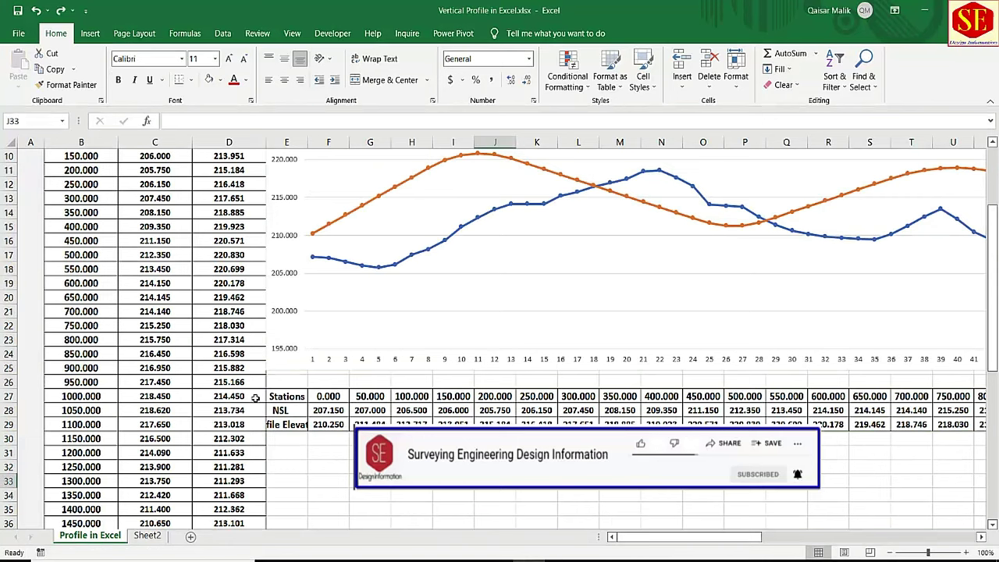
{"action": "mouse_move", "coordinate": [281, 396]}
{"action": "left_mouse_down"}
{"action": "mouse_move", "coordinate": [842, 420]}
{"action": "mouse_move", "coordinate": [996, 396]}
{"action": "mouse_move", "coordinate": [926, 397]}
{"action": "left_mouse_up"}
Step: Move the Stations row from row 27 down to E31
{"action": "right_click", "coordinate": [926, 398]}
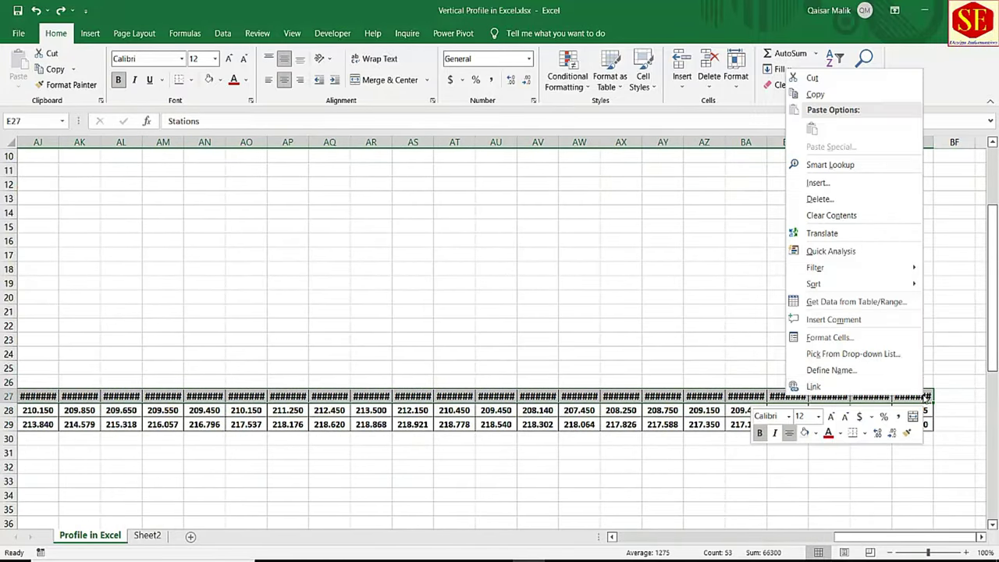
{"action": "left_click", "coordinate": [815, 94]}
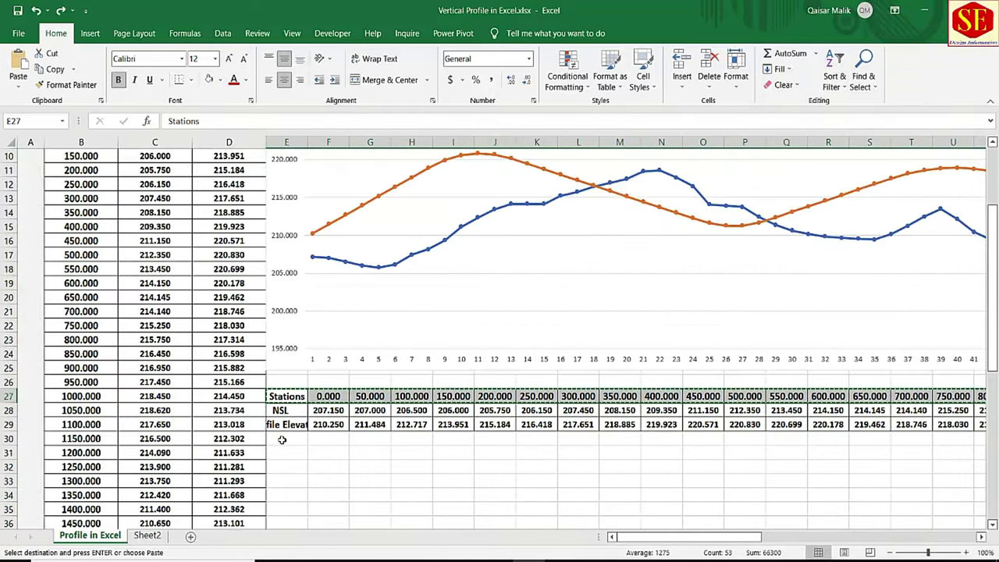
{"action": "left_click", "coordinate": [282, 453]}
{"action": "right_click", "coordinate": [282, 453]}
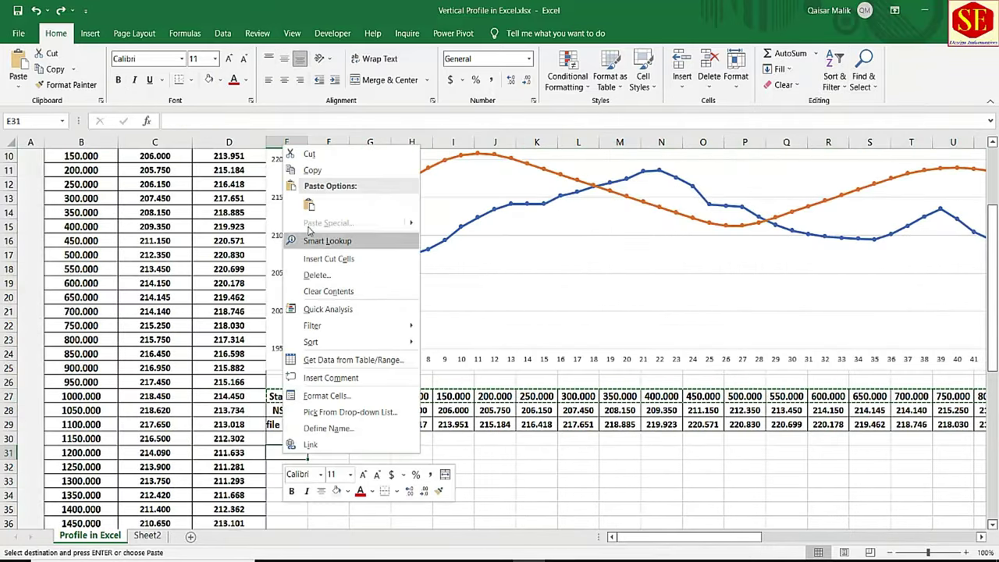
{"action": "left_click", "coordinate": [310, 206]}
Step: Move the NSL row from row 28 down to E30
{"action": "mouse_move", "coordinate": [282, 410]}
{"action": "left_mouse_down"}
{"action": "mouse_move", "coordinate": [996, 405]}
{"action": "mouse_move", "coordinate": [976, 412]}
{"action": "left_mouse_up"}
{"action": "right_click", "coordinate": [927, 411]}
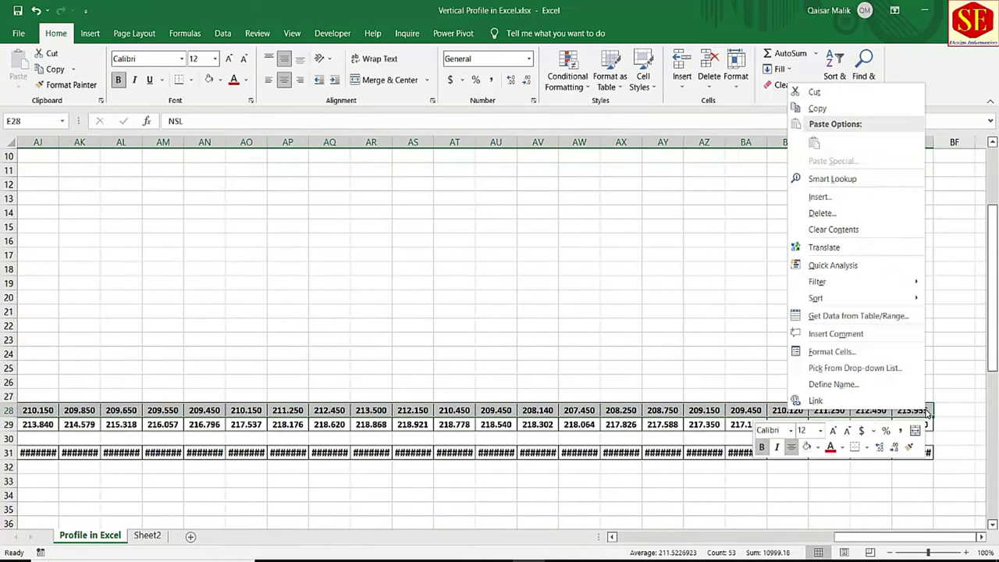
{"action": "left_click", "coordinate": [818, 108]}
{"action": "left_click", "coordinate": [277, 438]}
{"action": "right_click", "coordinate": [277, 437]}
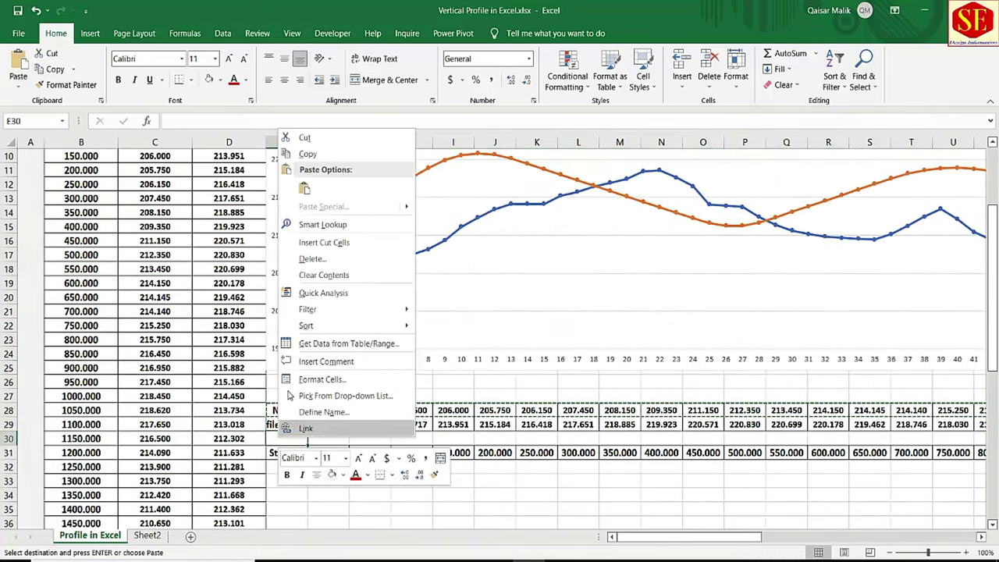
{"action": "left_click", "coordinate": [307, 182]}
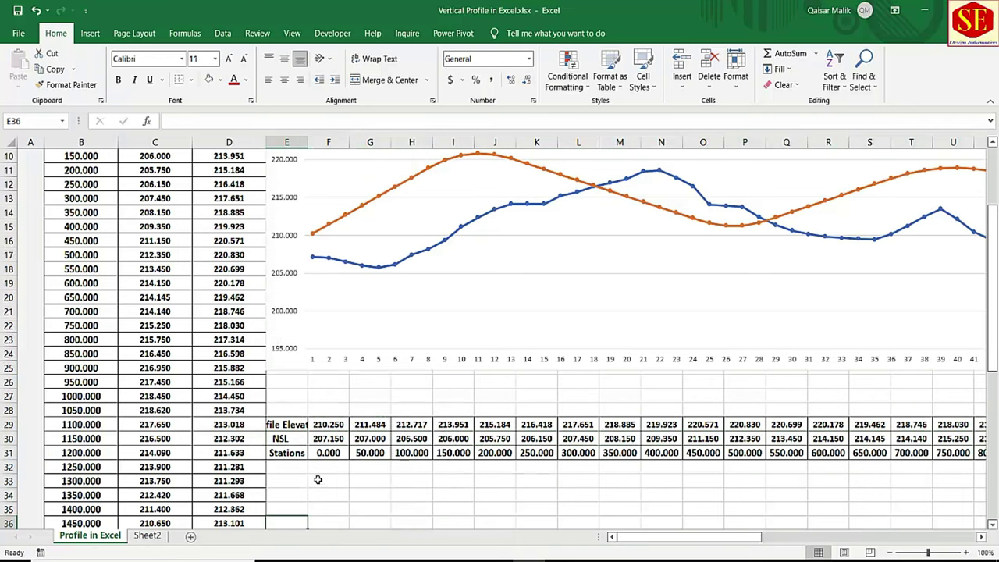
Step: Open Select Data from the orange series and start editing Series1
{"action": "left_click", "coordinate": [373, 205]}
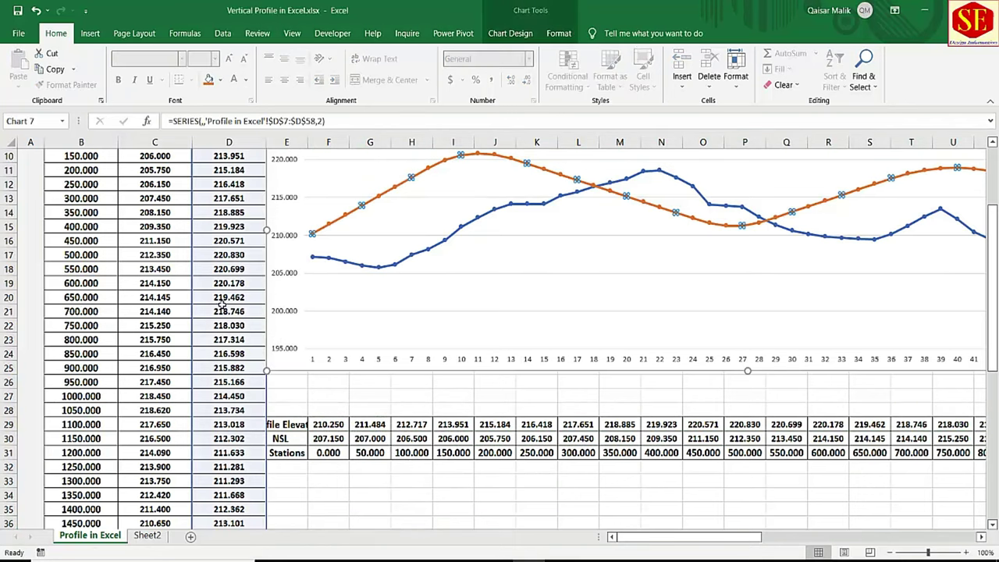
{"action": "scroll", "coordinate": [427, 367], "scroll_direction": "up", "scroll_amount": 1}
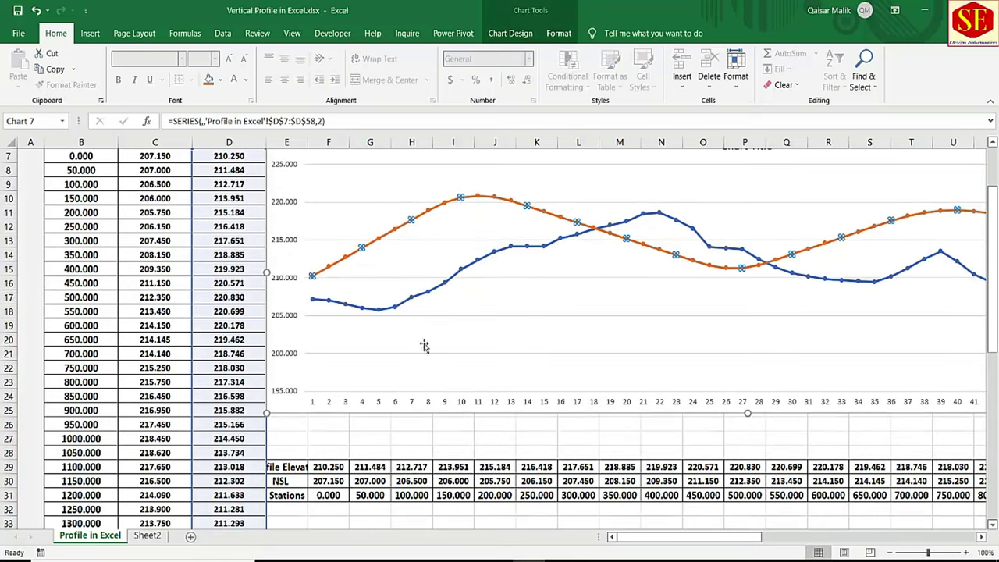
{"action": "right_click", "coordinate": [394, 232]}
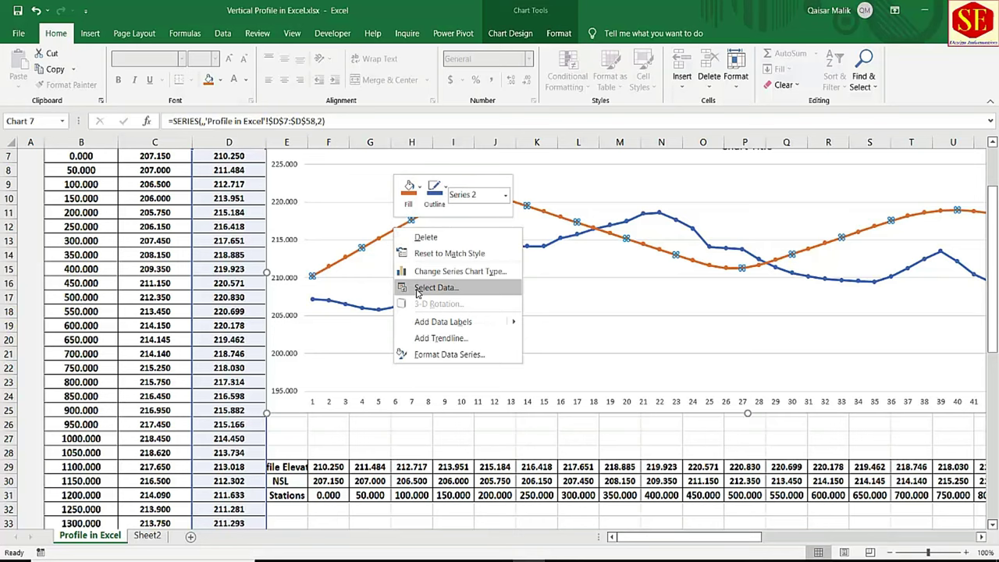
{"action": "key", "text": "Escape"}
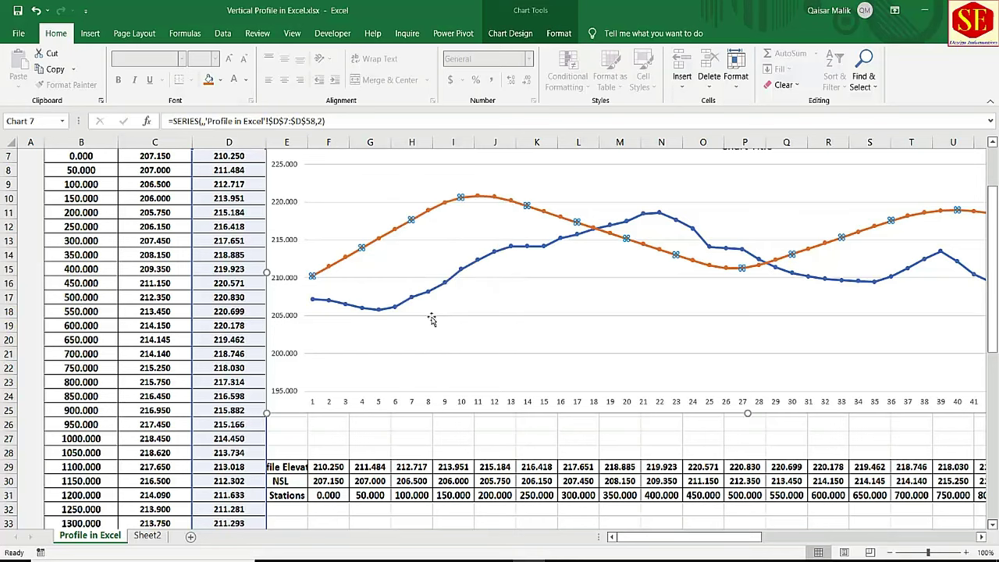
{"action": "left_click", "coordinate": [469, 357]}
{"action": "left_click", "coordinate": [374, 244]}
{"action": "right_click", "coordinate": [370, 244]}
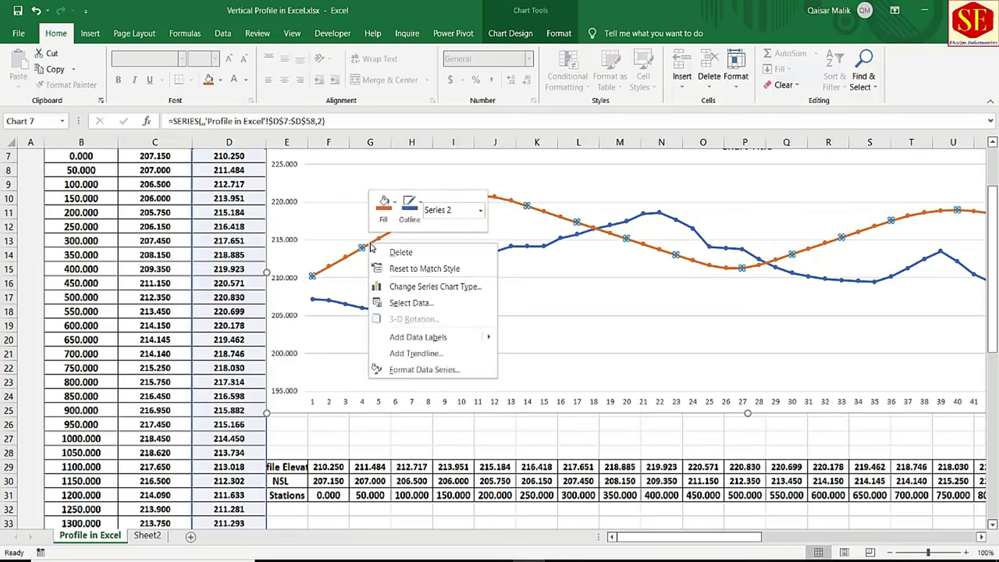
{"action": "left_click", "coordinate": [410, 303]}
{"action": "left_click", "coordinate": [465, 353]}
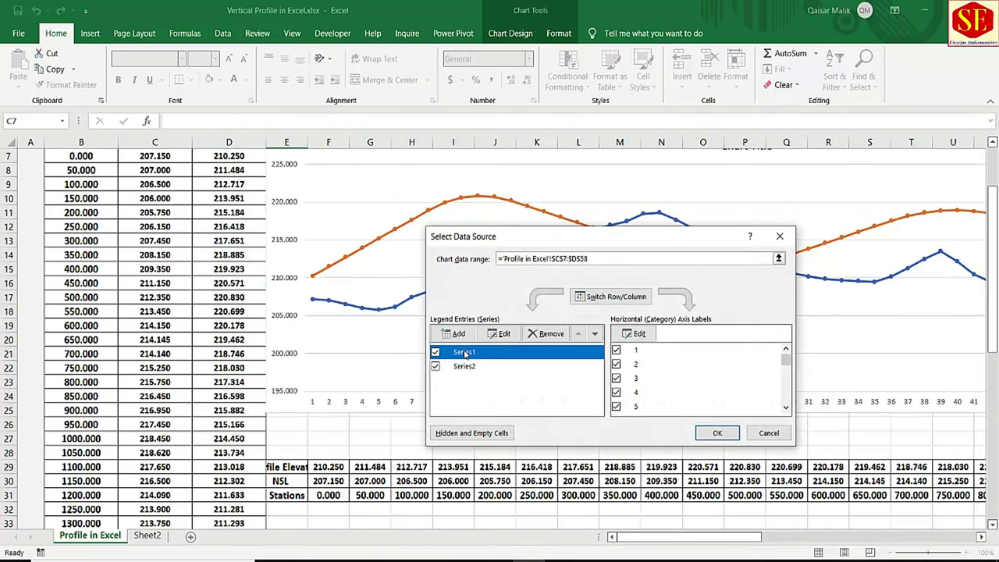
{"action": "left_click", "coordinate": [505, 336]}
{"action": "type", "text": "NSL"}
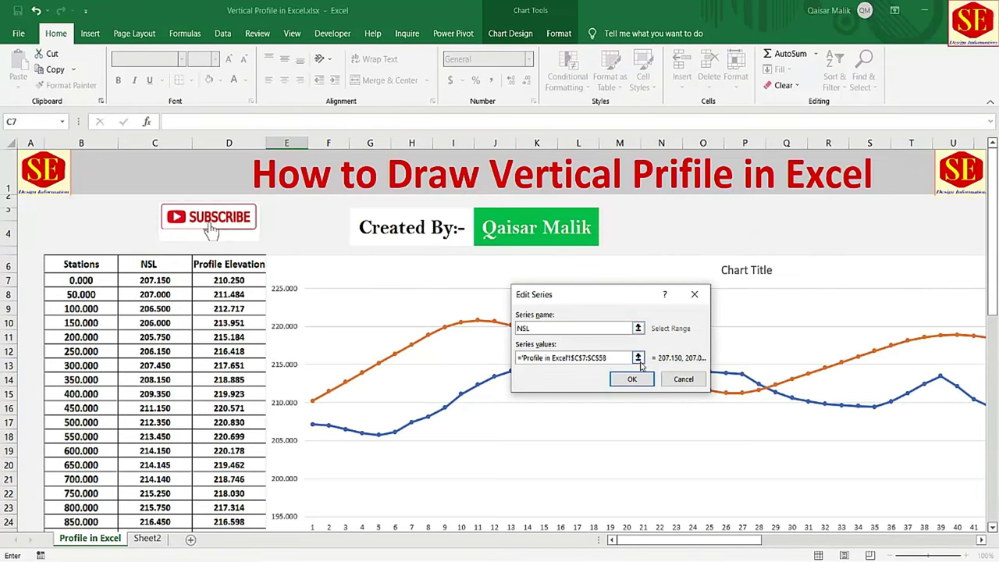
Step: Name the series NSL with values F30:BE30 and apply the change to the chart
{"action": "left_click", "coordinate": [614, 359]}
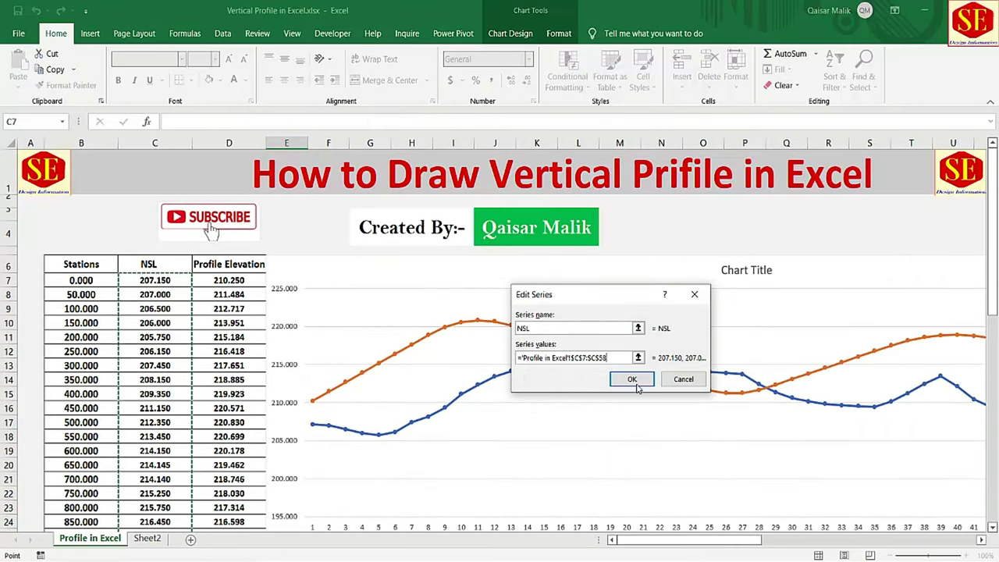
{"action": "key", "text": "BackSpace"}
{"action": "key", "text": "BackSpace"}
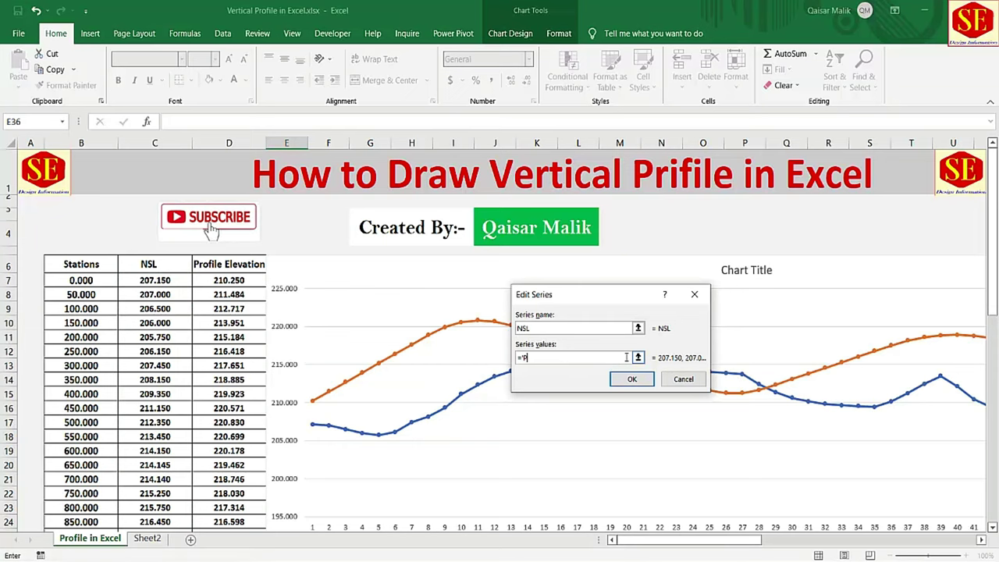
{"action": "scroll", "coordinate": [431, 330], "scroll_direction": "down", "scroll_amount": 5}
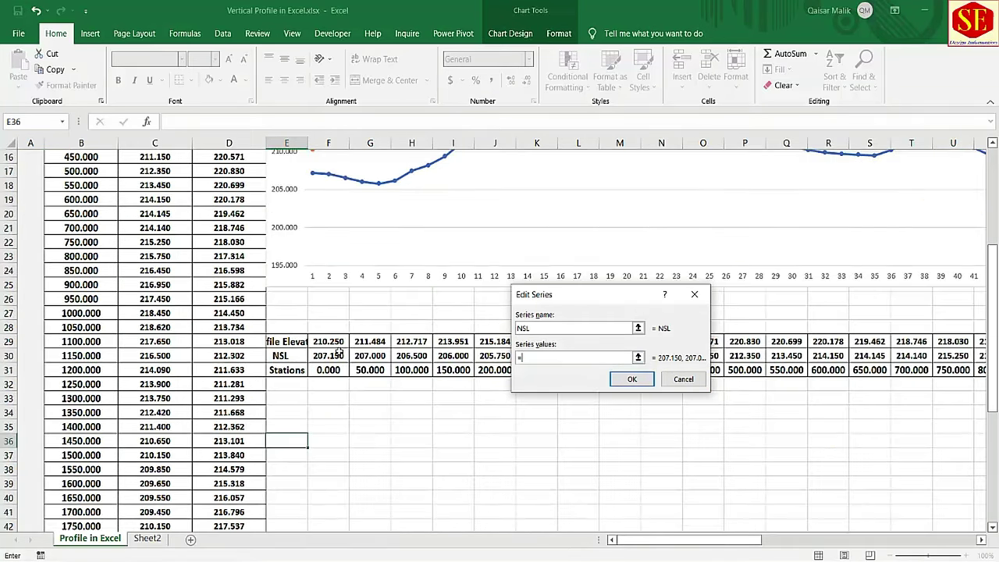
{"action": "mouse_move", "coordinate": [332, 355]}
{"action": "left_mouse_down"}
{"action": "mouse_move", "coordinate": [997, 356]}
{"action": "mouse_move", "coordinate": [996, 347]}
{"action": "left_mouse_up"}
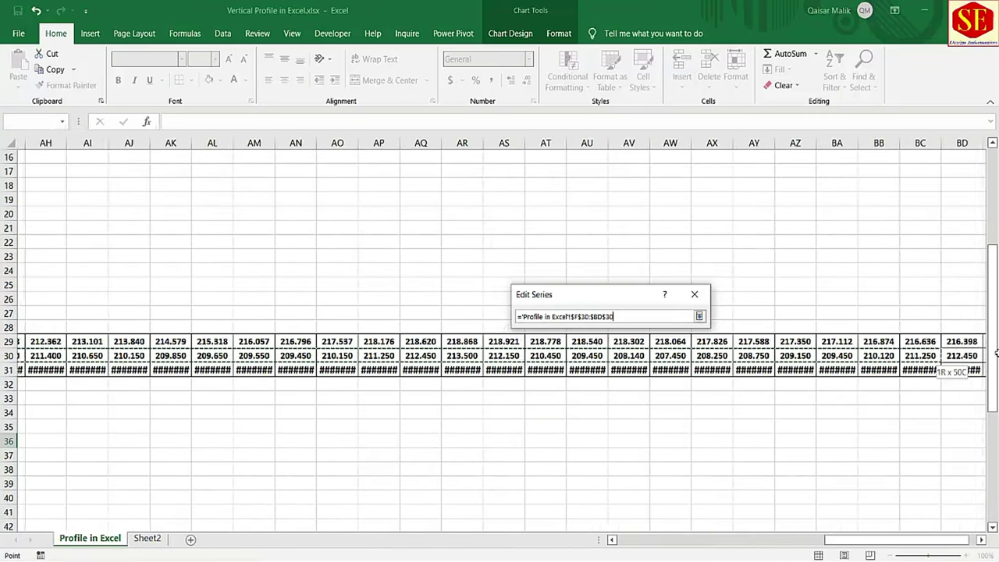
{"action": "left_click_drag", "start_coordinate": [996, 346], "coordinate": [928, 356]}
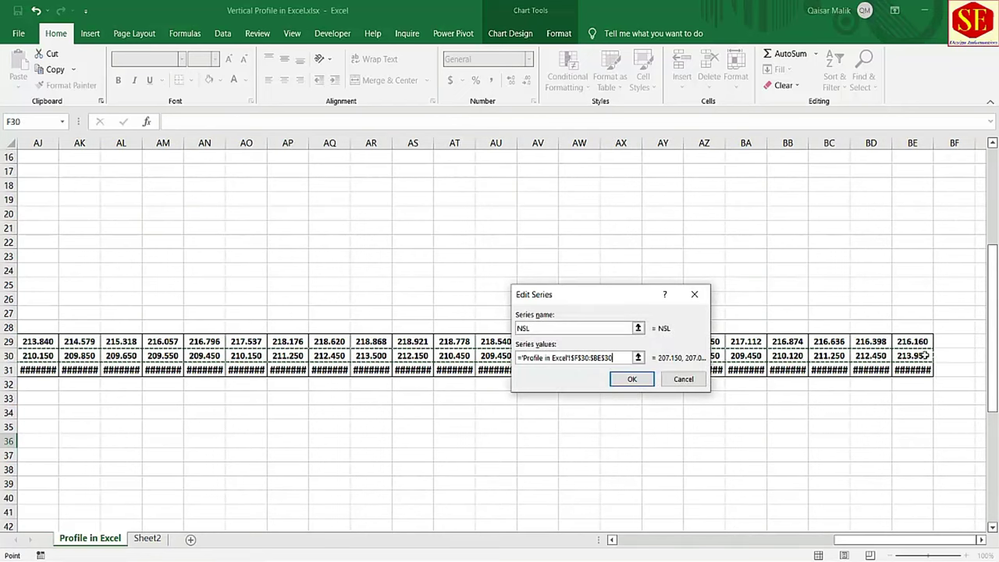
{"action": "left_click", "coordinate": [620, 379]}
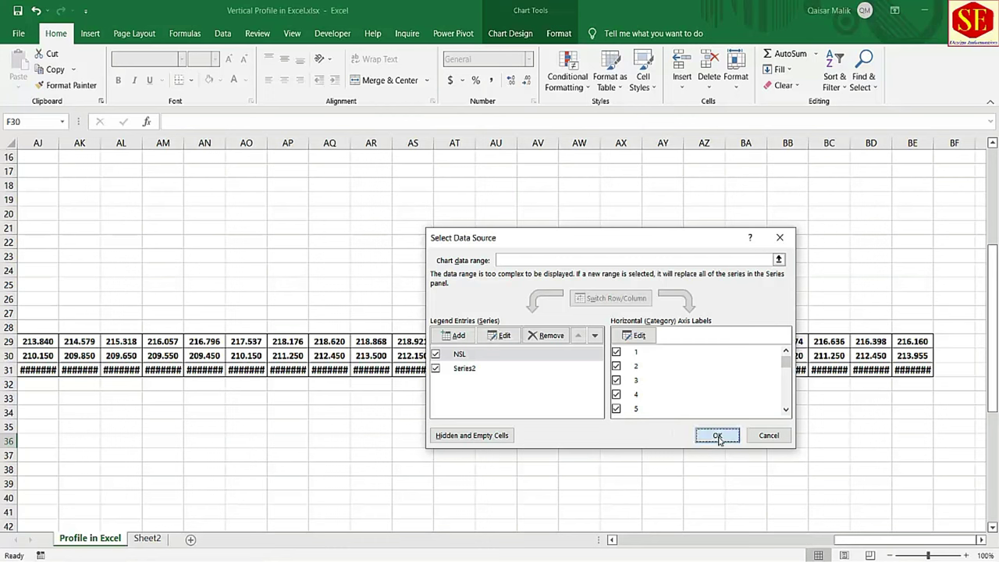
{"action": "left_click", "coordinate": [717, 436]}
{"action": "left_click_drag", "start_coordinate": [846, 540], "coordinate": [628, 539]}
Step: Select the orange series in the chart and open its Select Data Source settings
{"action": "scroll", "coordinate": [584, 286], "scroll_direction": "up", "scroll_amount": 2}
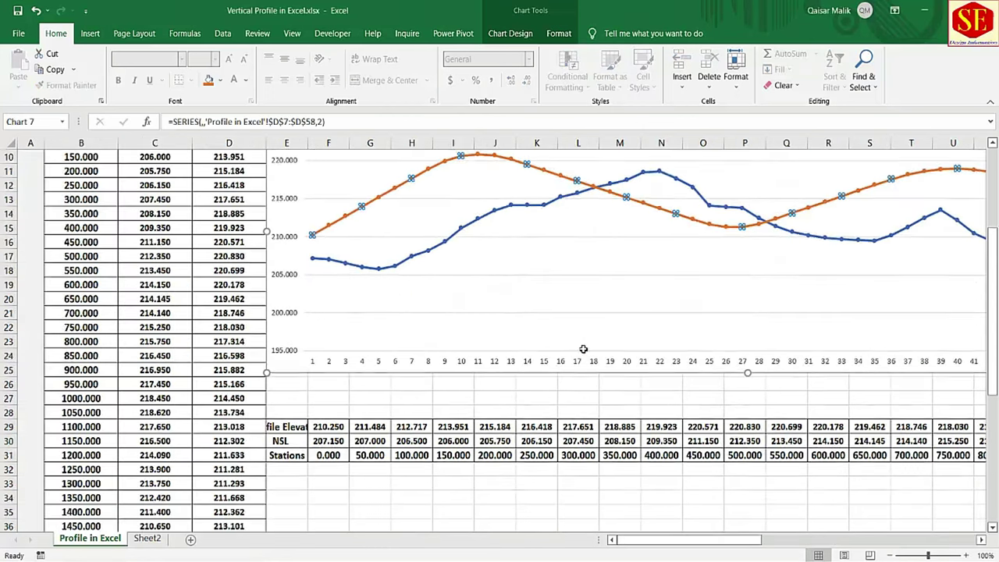
{"action": "scroll", "coordinate": [433, 220], "scroll_direction": "up", "scroll_amount": 1}
{"action": "left_click", "coordinate": [428, 304]}
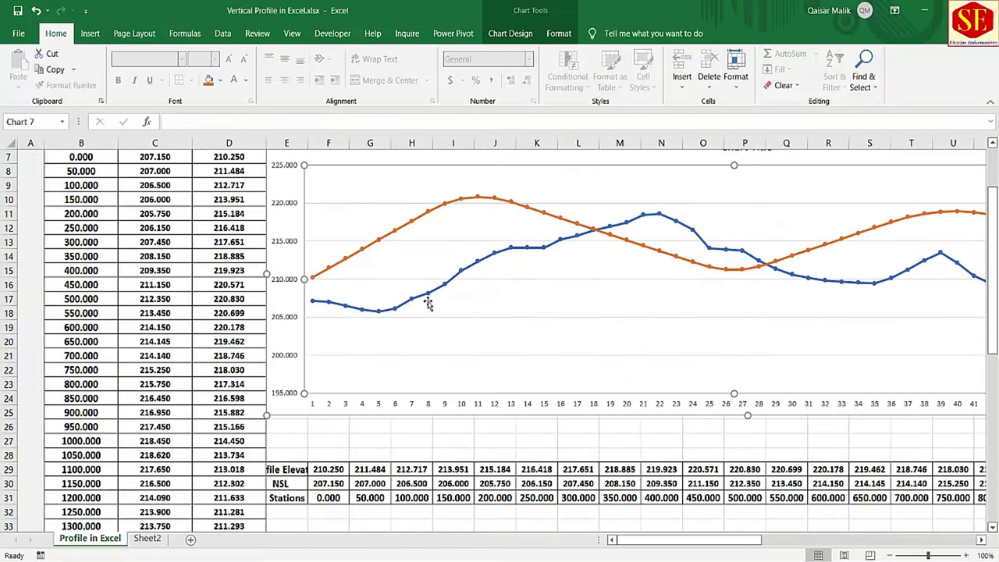
{"action": "left_click", "coordinate": [420, 298]}
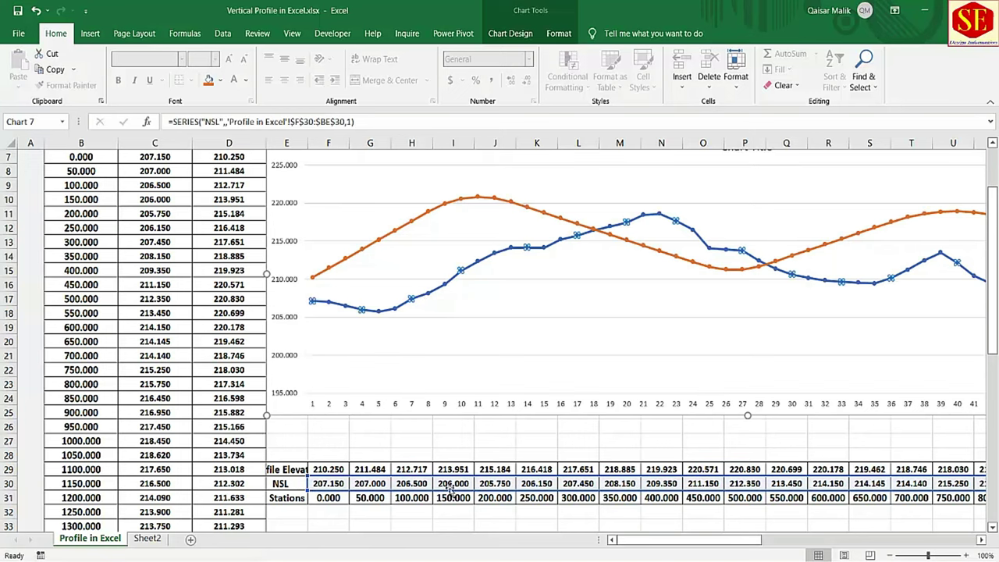
{"action": "left_click", "coordinate": [398, 248]}
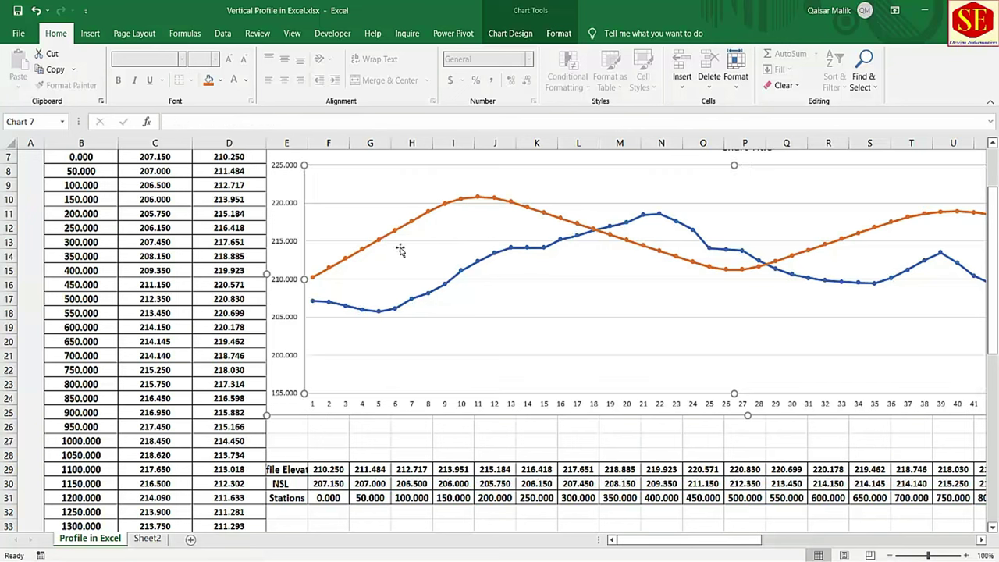
{"action": "left_click", "coordinate": [388, 236]}
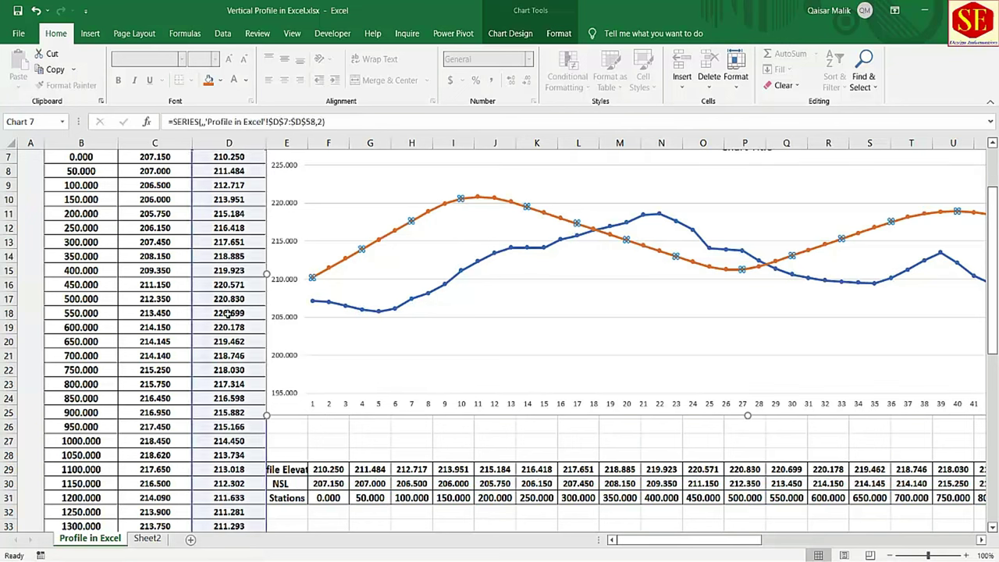
{"action": "left_click", "coordinate": [379, 282]}
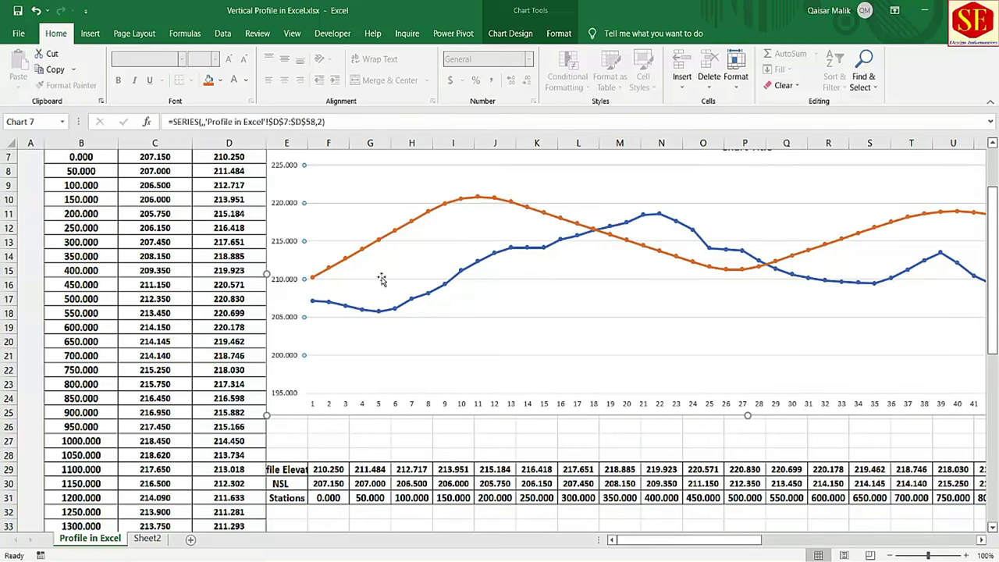
{"action": "right_click", "coordinate": [355, 258]}
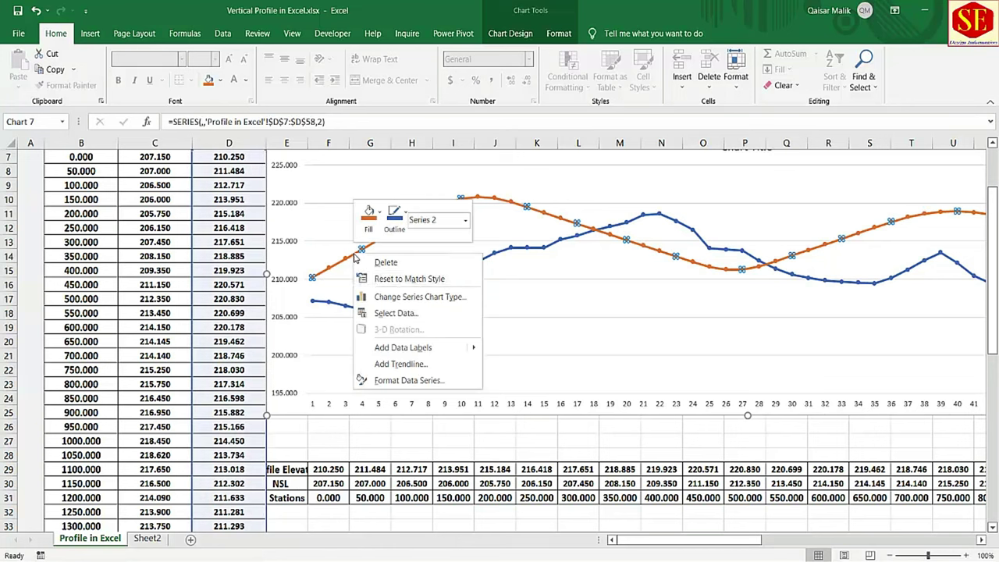
{"action": "left_click", "coordinate": [394, 314]}
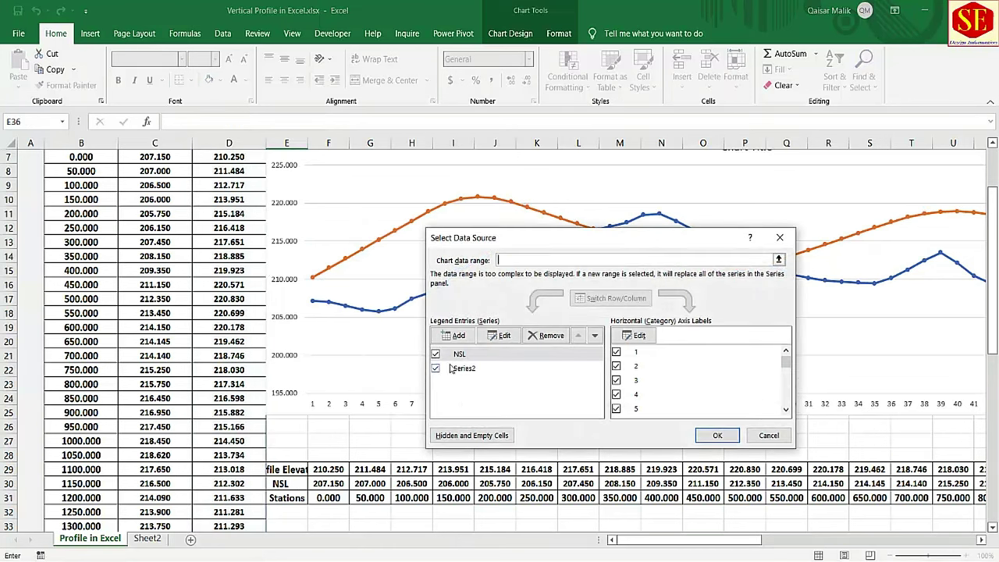
Step: Replace Series2 (FRL) values with row range F29:BE29 and apply the data changes
{"action": "left_click", "coordinate": [464, 369]}
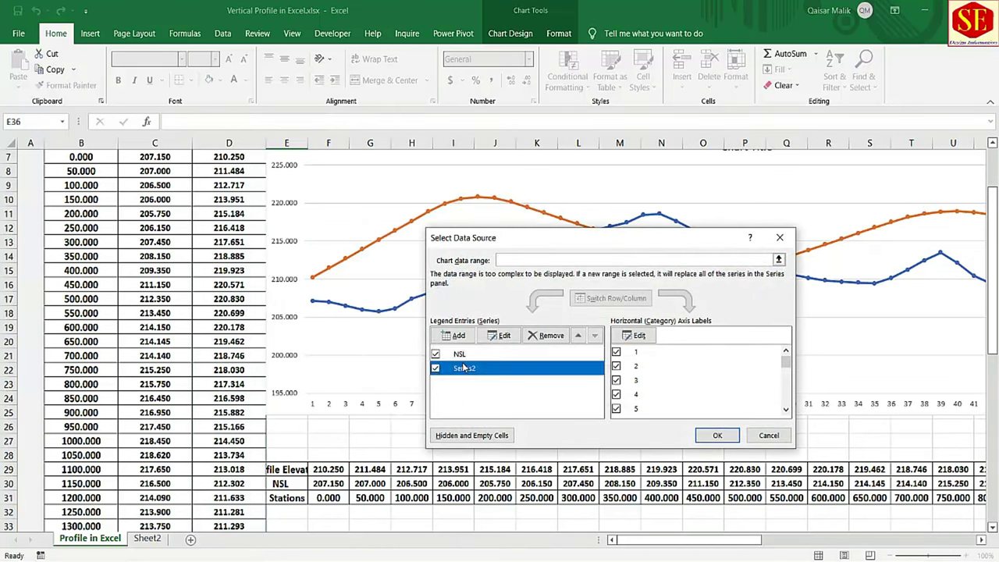
{"action": "left_click", "coordinate": [503, 337]}
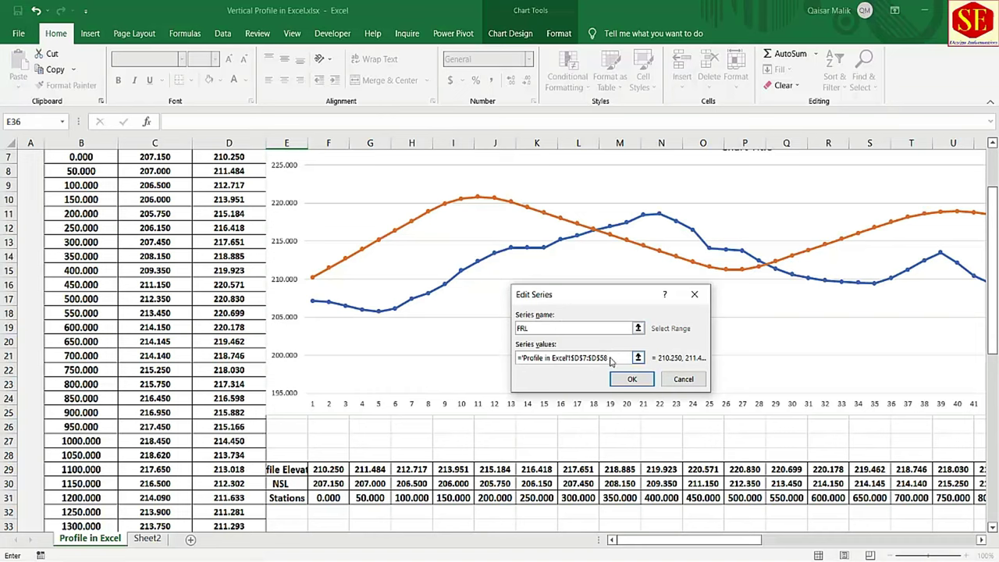
{"action": "left_click_drag", "start_coordinate": [612, 360], "coordinate": [518, 356]}
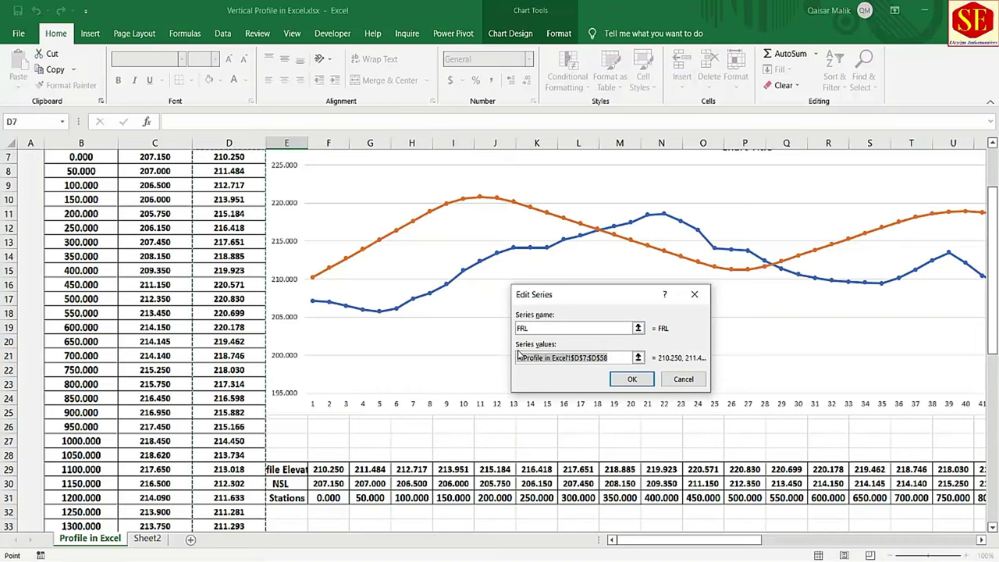
{"action": "key", "text": "BackSpace"}
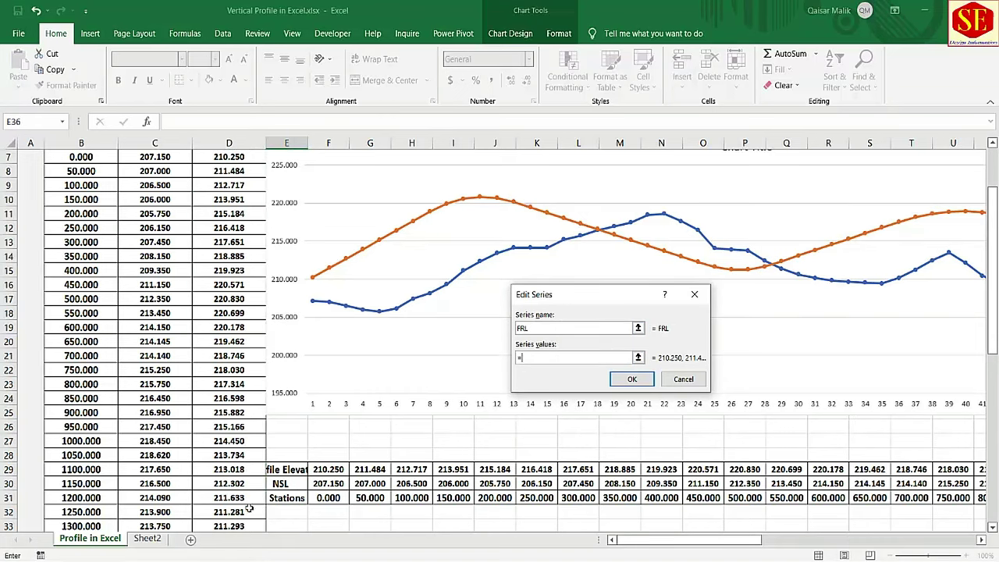
{"action": "left_click_drag", "start_coordinate": [328, 469], "coordinate": [996, 473]}
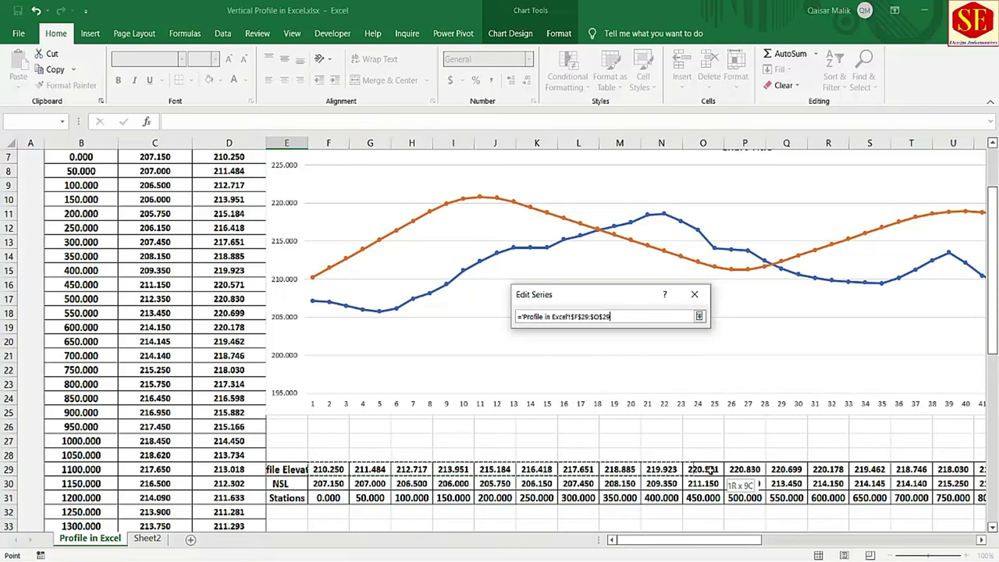
{"action": "left_click_drag", "start_coordinate": [996, 472], "coordinate": [994, 469]}
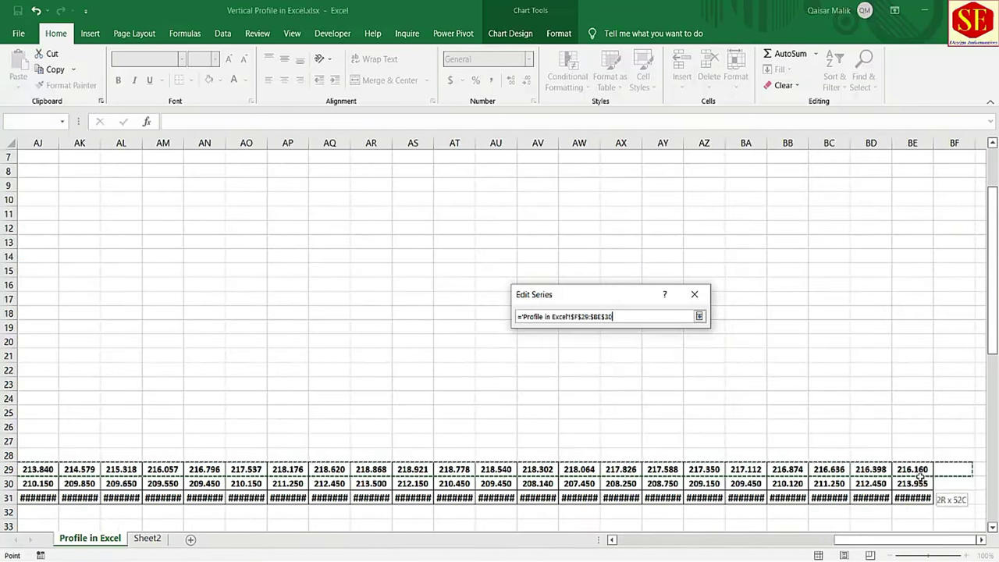
{"action": "left_click_drag", "start_coordinate": [995, 470], "coordinate": [913, 469]}
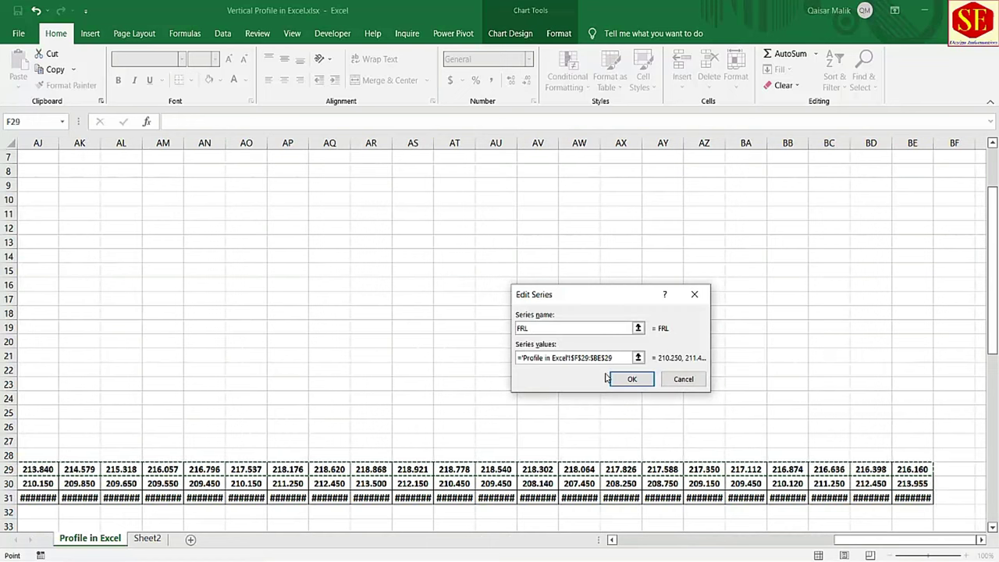
{"action": "left_click", "coordinate": [621, 379]}
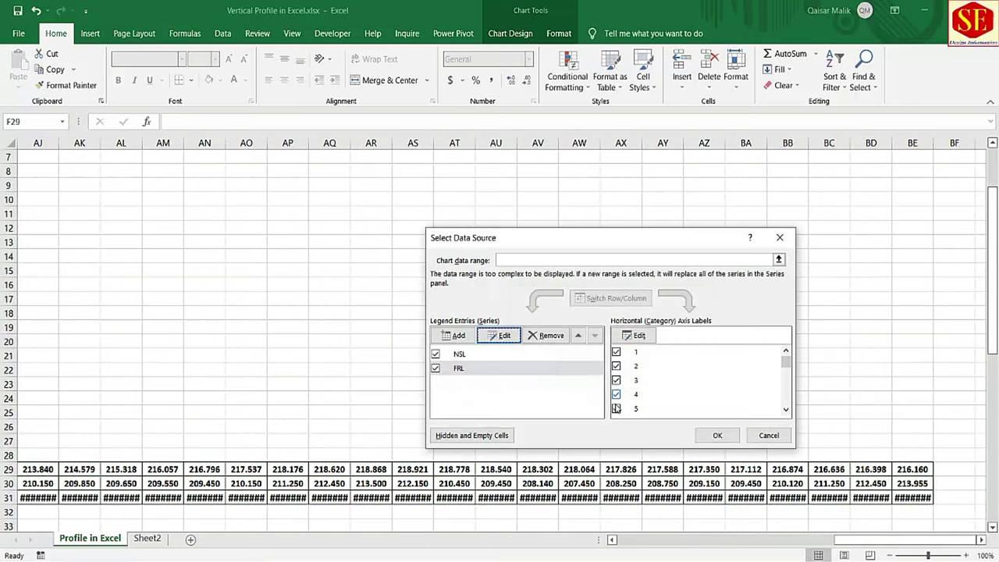
{"action": "left_click", "coordinate": [459, 369]}
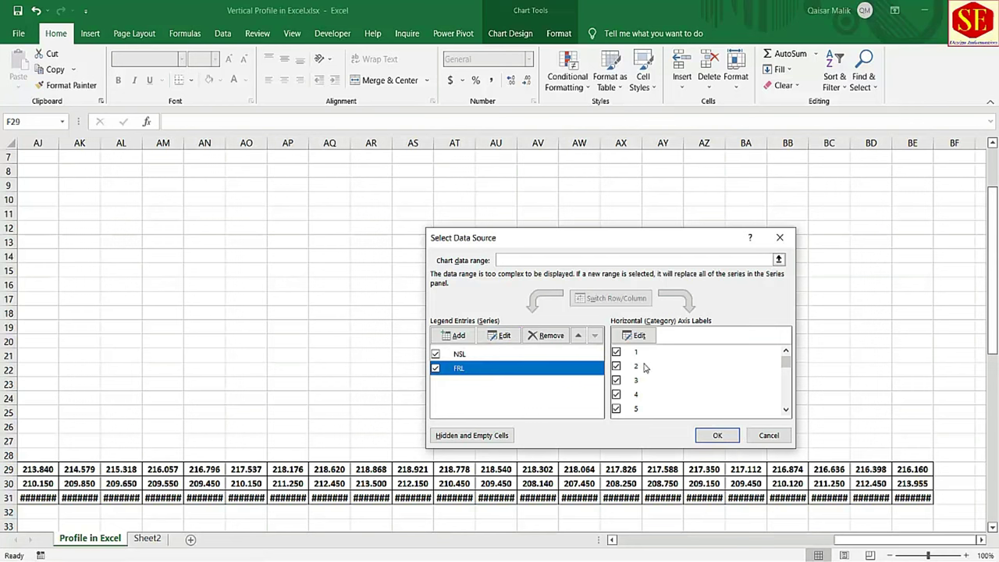
{"action": "scroll", "coordinate": [646, 372], "scroll_direction": "down", "scroll_amount": 7}
{"action": "scroll", "coordinate": [646, 371], "scroll_direction": "down", "scroll_amount": 8}
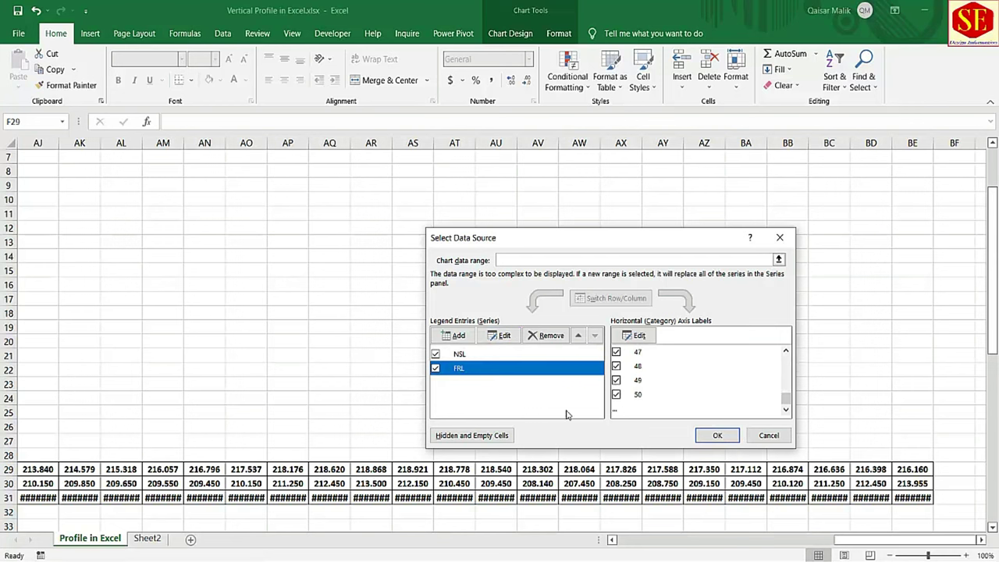
{"action": "left_click", "coordinate": [717, 435]}
{"action": "left_click_drag", "start_coordinate": [839, 540], "coordinate": [393, 521]}
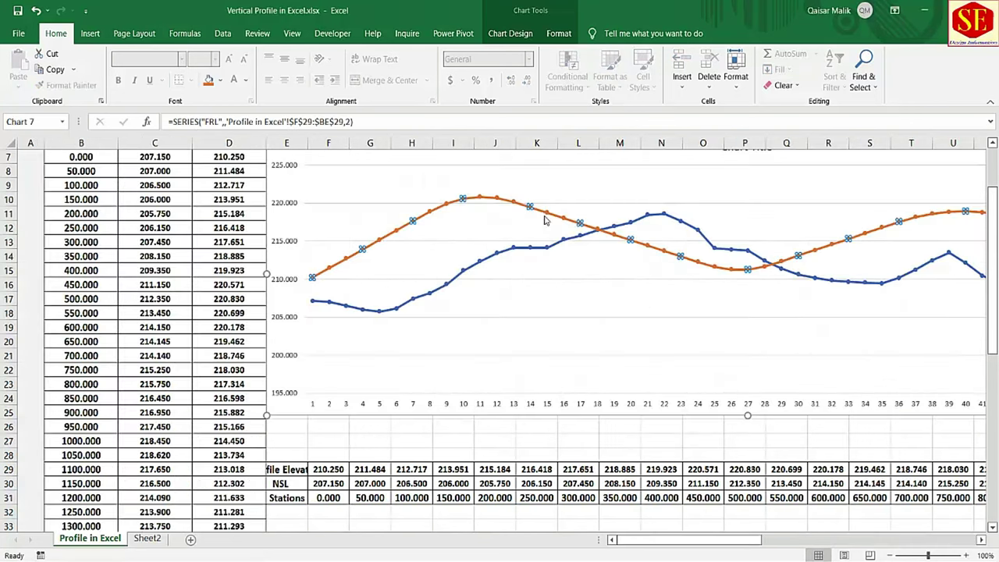
Step: Check the orange FRL and blue NSL lines in the chart
{"action": "left_click", "coordinate": [565, 293]}
{"action": "left_click", "coordinate": [555, 220]}
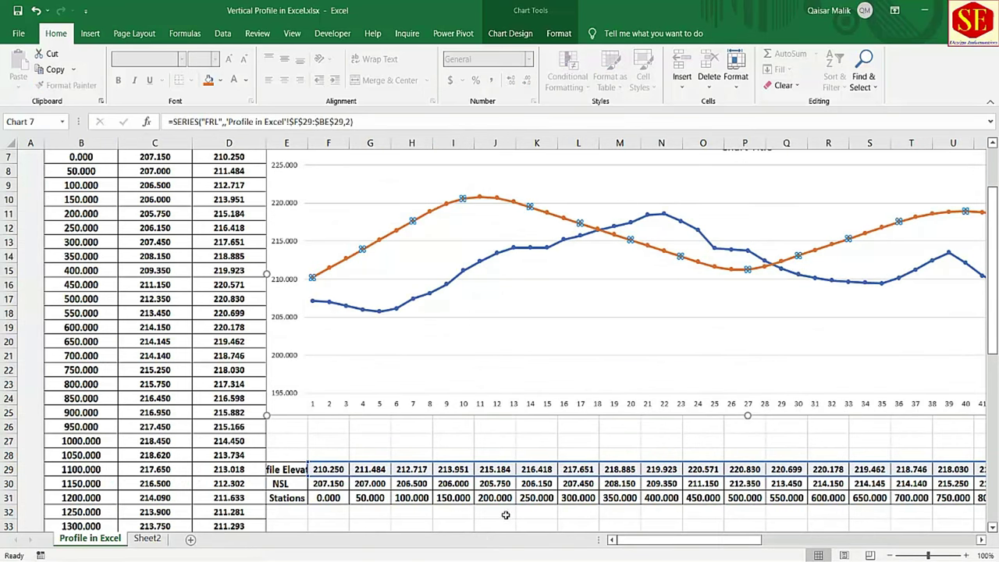
{"action": "left_click", "coordinate": [468, 271]}
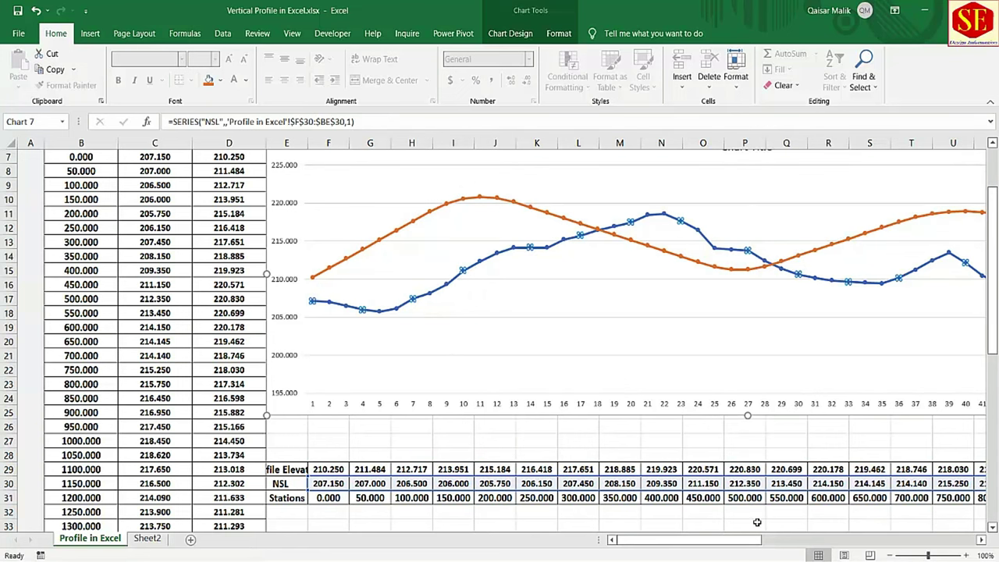
{"action": "scroll", "coordinate": [273, 392], "scroll_direction": "up", "scroll_amount": 2}
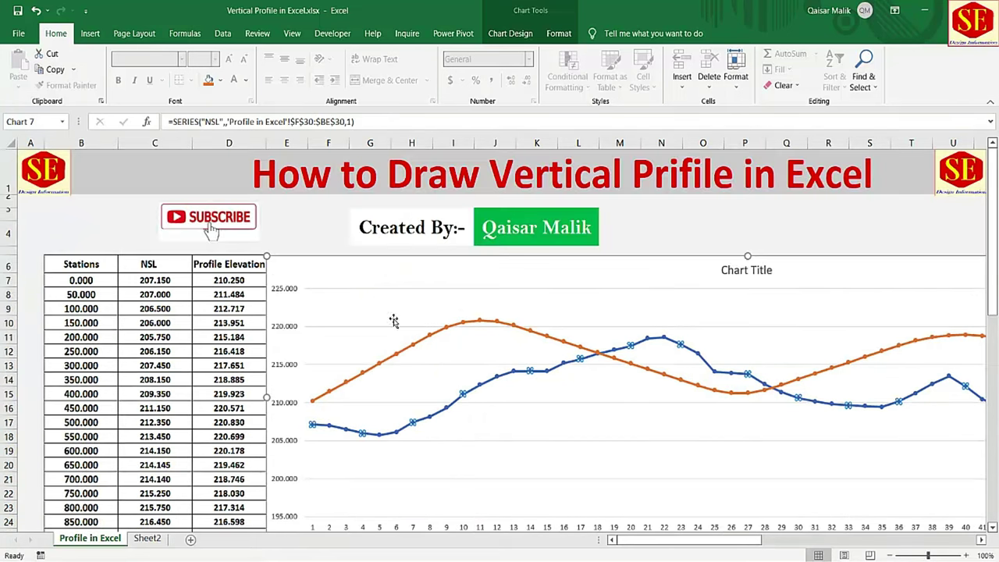
Step: Delete columns B through D holding the vertical Stations, NSL and elevation table
{"action": "left_click", "coordinate": [219, 143]}
{"action": "left_click_drag", "start_coordinate": [219, 143], "coordinate": [102, 143]}
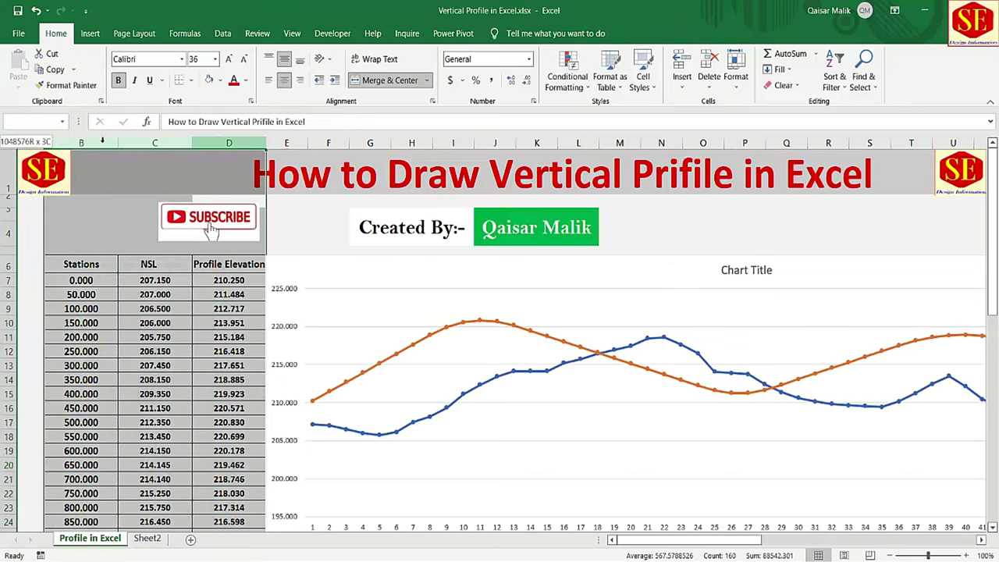
{"action": "right_click", "coordinate": [106, 148]}
{"action": "left_click", "coordinate": [125, 255]}
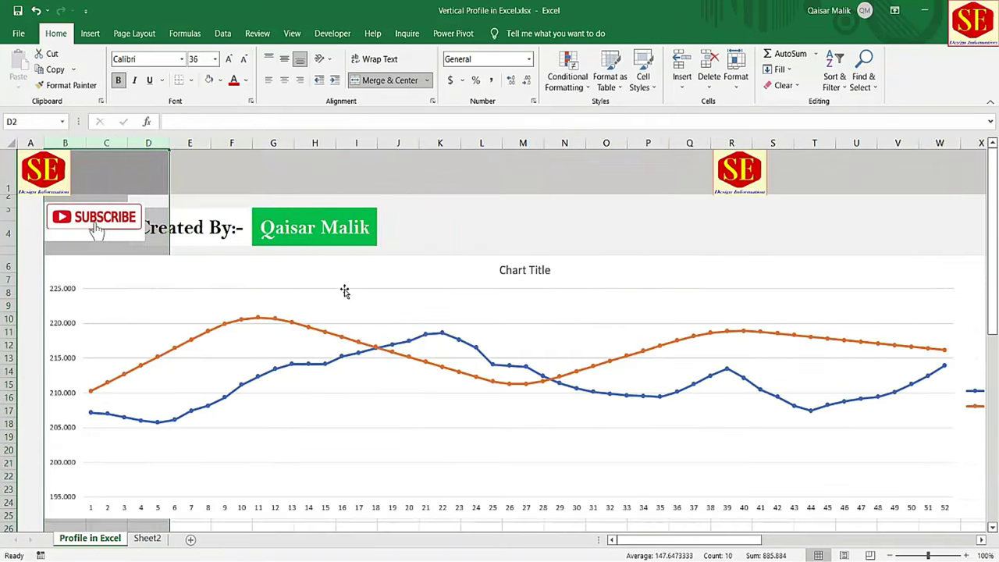
{"action": "left_click", "coordinate": [395, 285]}
{"action": "scroll", "coordinate": [445, 273], "scroll_direction": "down", "scroll_amount": 2}
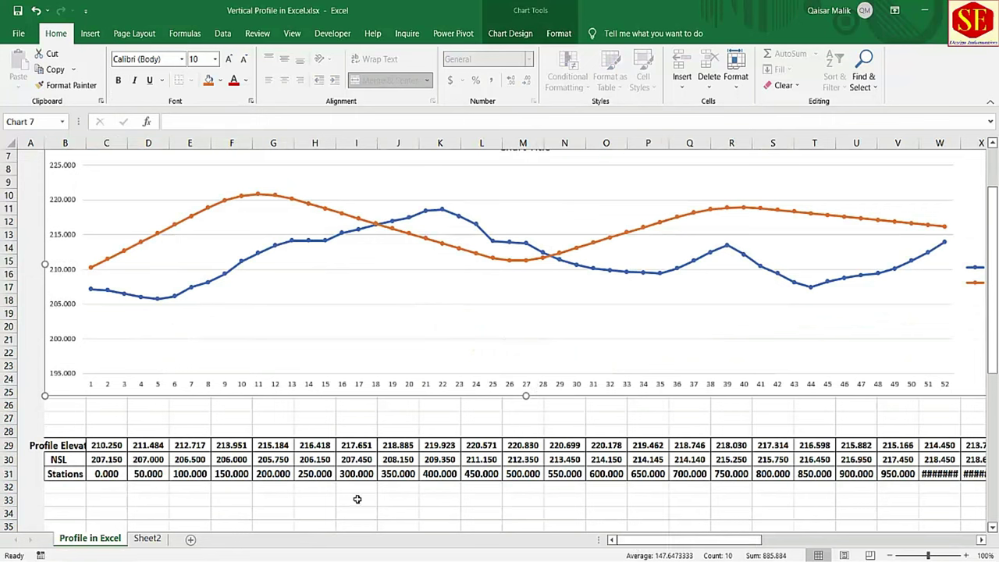
{"action": "left_click", "coordinate": [66, 143]}
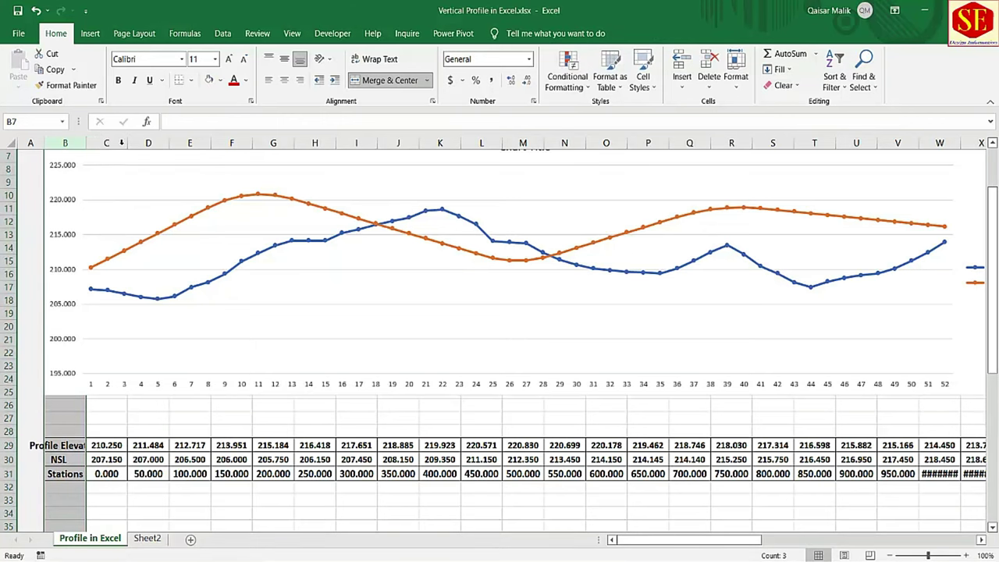
Step: Set the text orientation of columns C through BB to 90 degrees
{"action": "left_click_drag", "start_coordinate": [121, 143], "coordinate": [996, 287]}
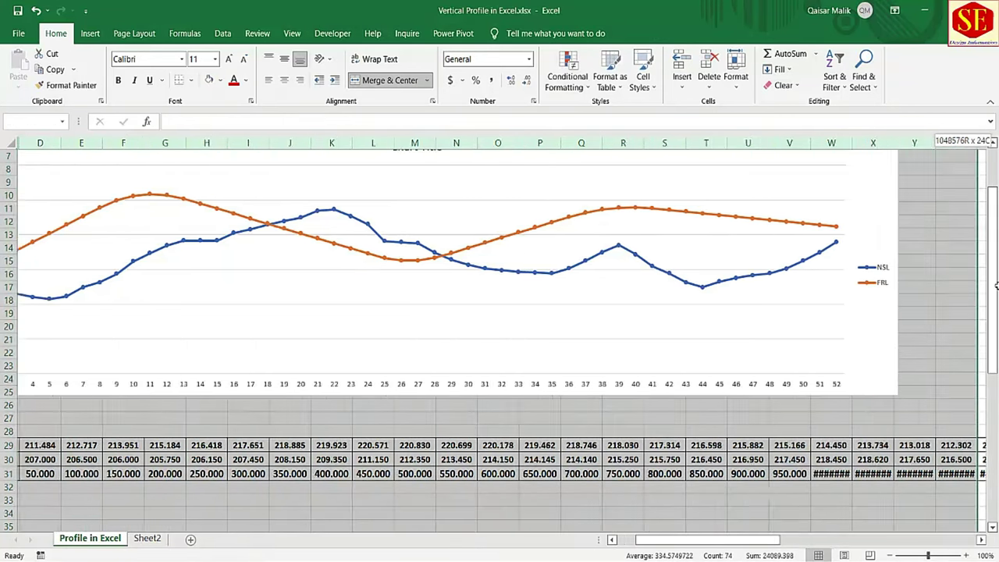
{"action": "mouse_move", "coordinate": [996, 287]}
{"action": "left_mouse_down"}
{"action": "mouse_move", "coordinate": [987, 297]}
{"action": "mouse_move", "coordinate": [864, 284]}
{"action": "left_mouse_up"}
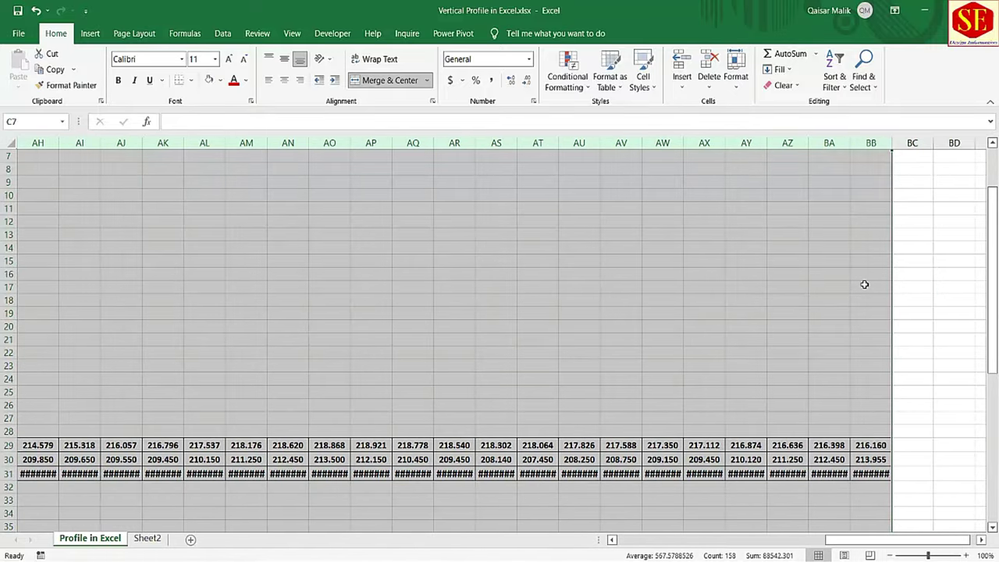
{"action": "right_click", "coordinate": [191, 205]}
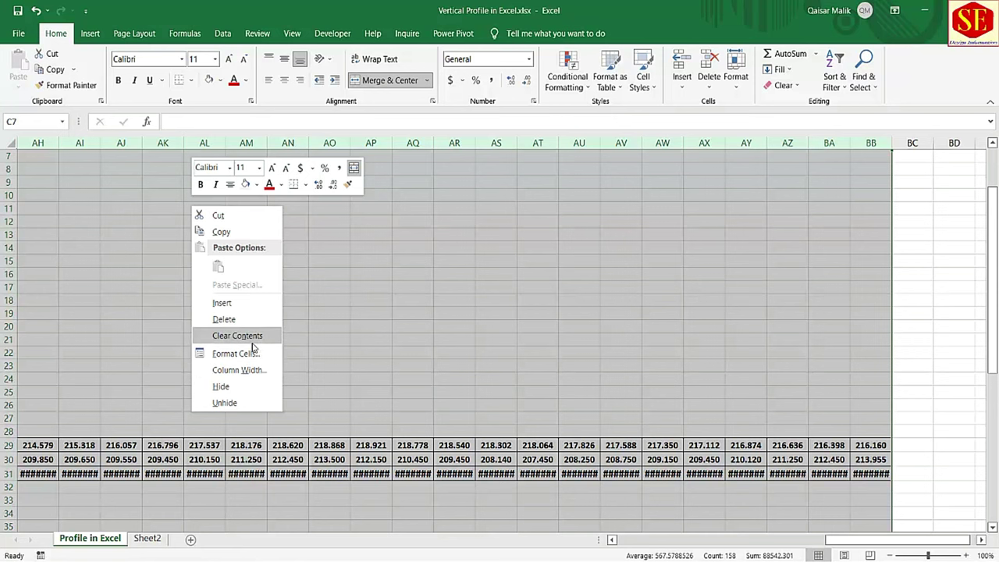
{"action": "left_click", "coordinate": [247, 370]}
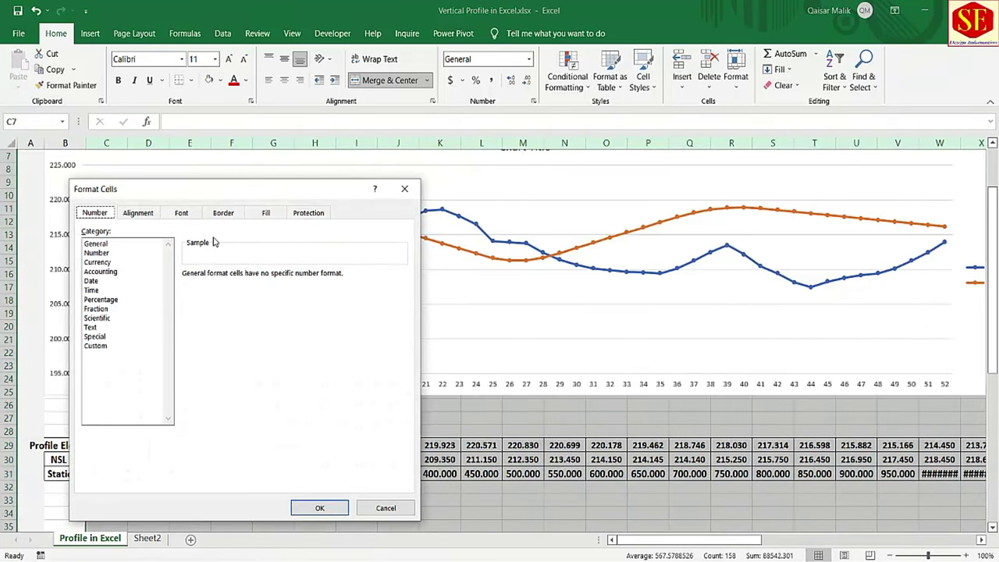
{"action": "left_click", "coordinate": [138, 213]}
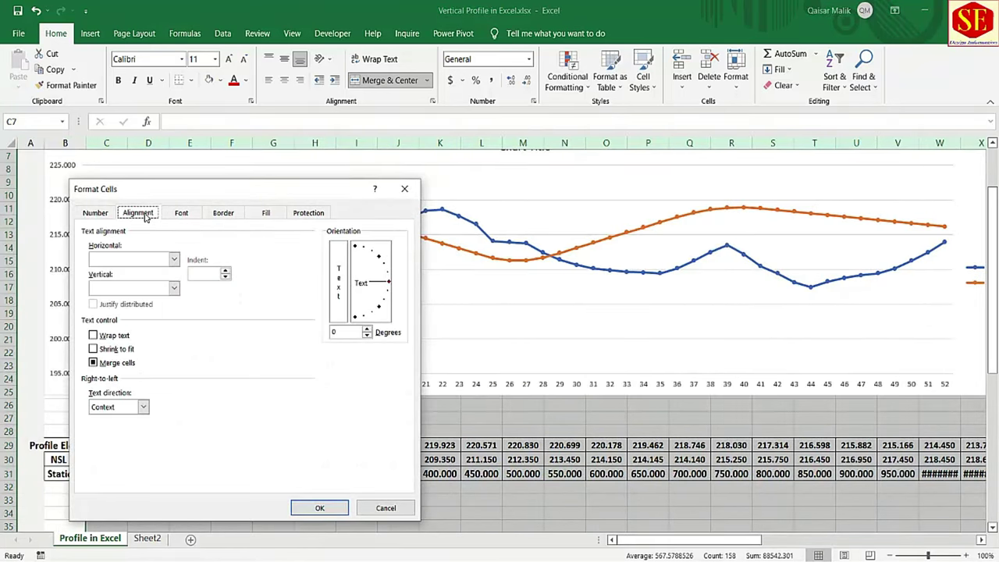
{"action": "left_click_drag", "start_coordinate": [389, 286], "coordinate": [364, 234]}
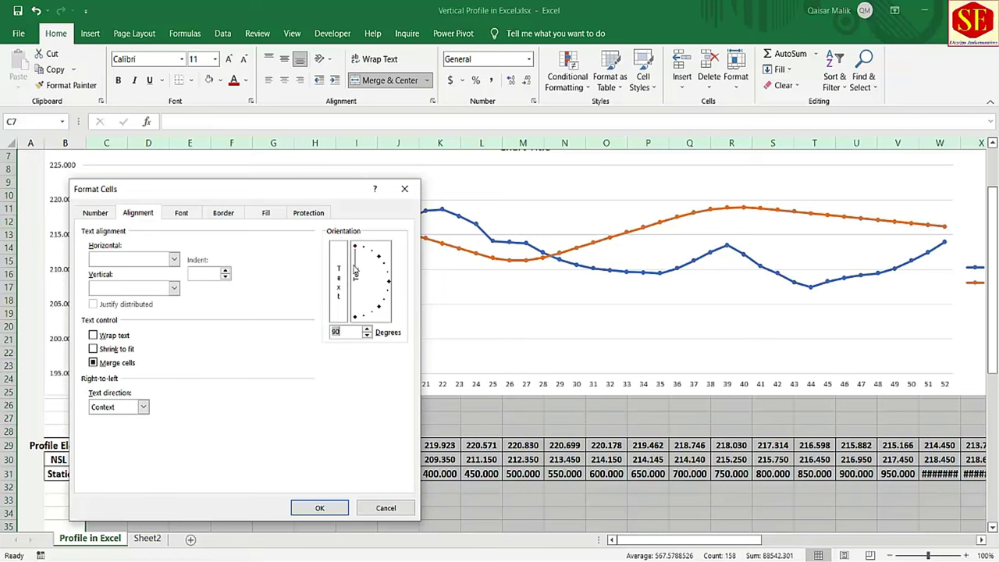
{"action": "left_click", "coordinate": [314, 510]}
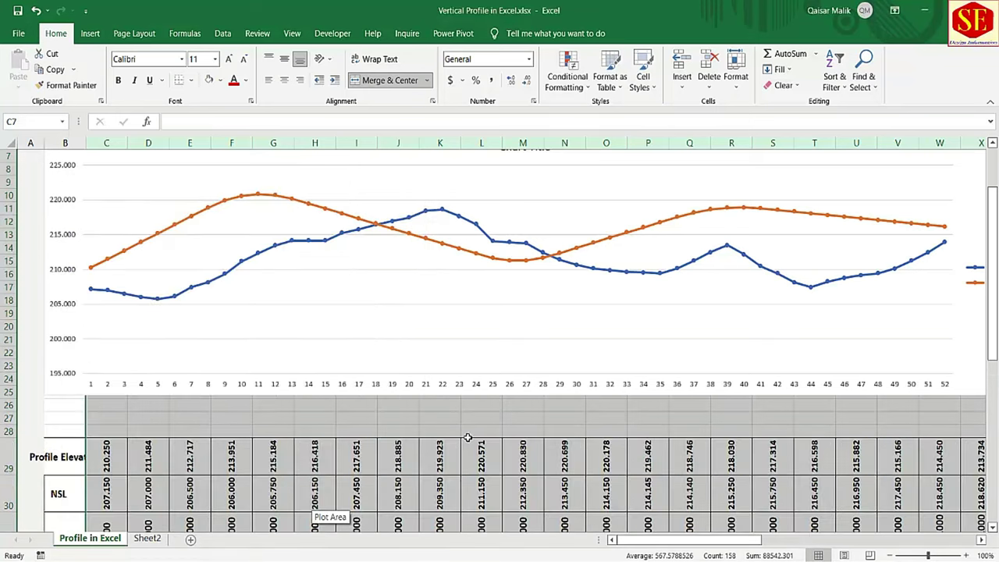
Step: Select columns C onward and narrow them to column width 3
{"action": "scroll", "coordinate": [461, 436], "scroll_direction": "down", "scroll_amount": 2}
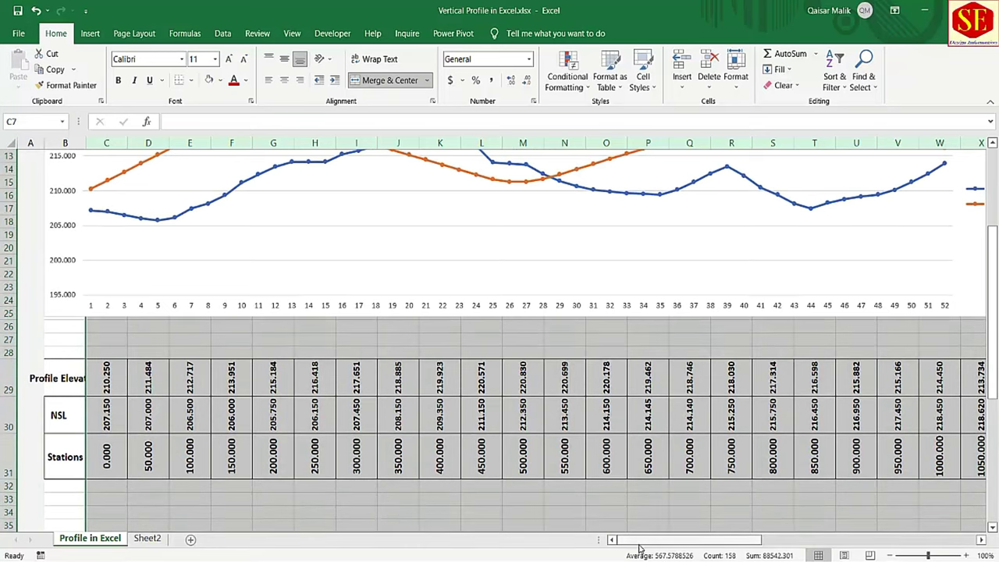
{"action": "left_click_drag", "start_coordinate": [639, 540], "coordinate": [853, 540]}
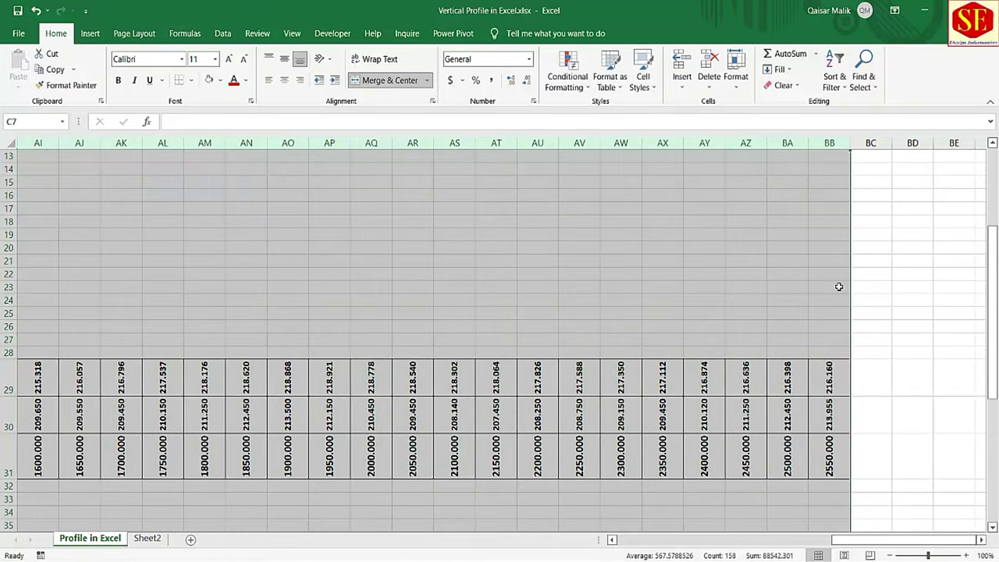
{"action": "left_click_drag", "start_coordinate": [876, 540], "coordinate": [527, 546]}
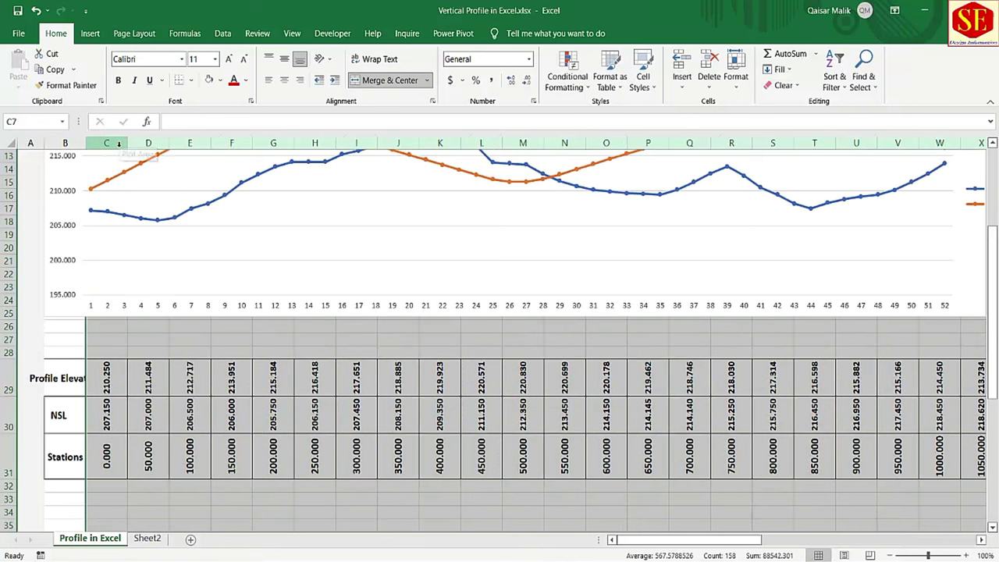
{"action": "left_click", "coordinate": [89, 143]}
{"action": "mouse_move", "coordinate": [89, 144]}
{"action": "left_mouse_down"}
{"action": "mouse_move", "coordinate": [996, 299]}
{"action": "mouse_move", "coordinate": [875, 364]}
{"action": "left_mouse_up"}
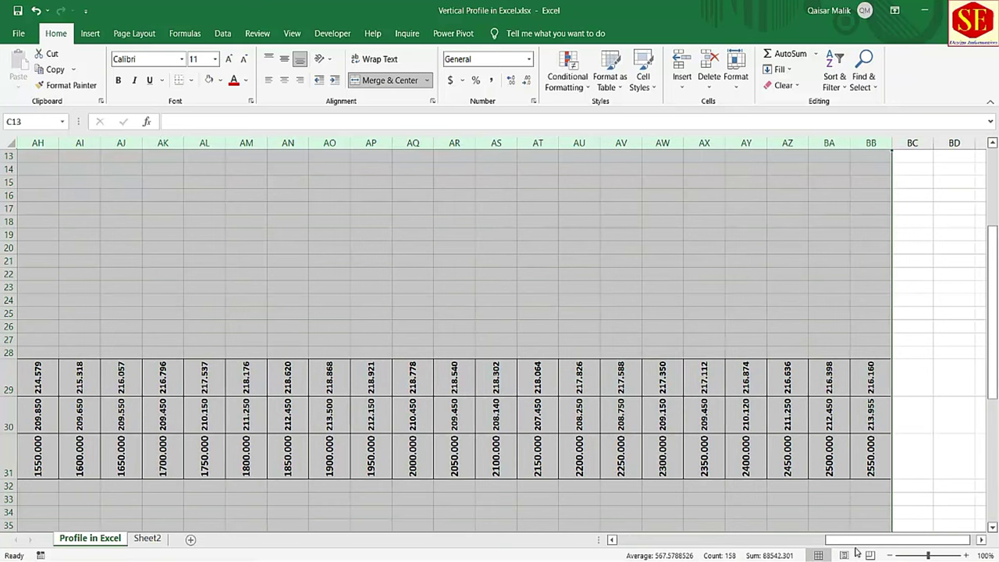
{"action": "left_click_drag", "start_coordinate": [857, 547], "coordinate": [609, 547]}
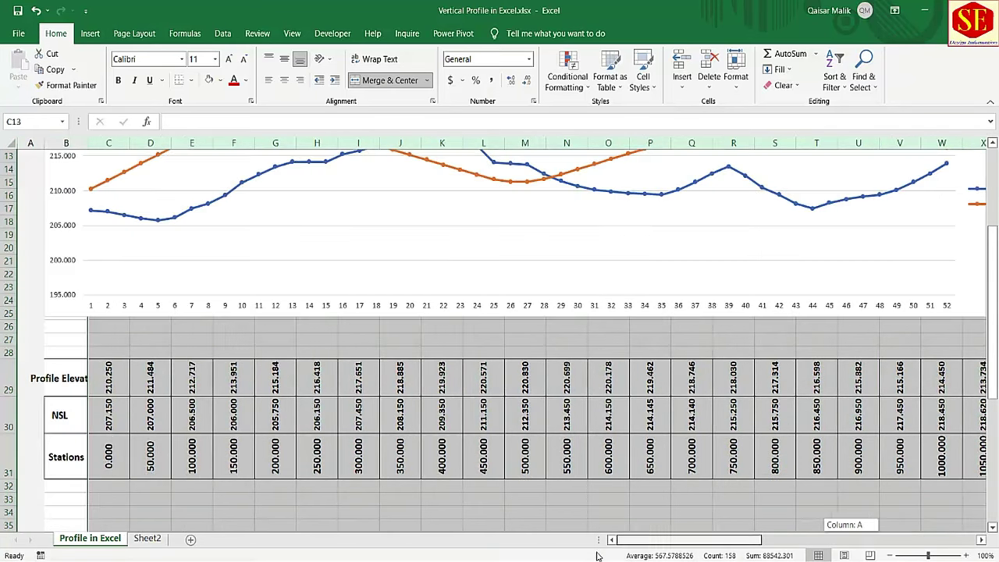
{"action": "right_click", "coordinate": [231, 142]}
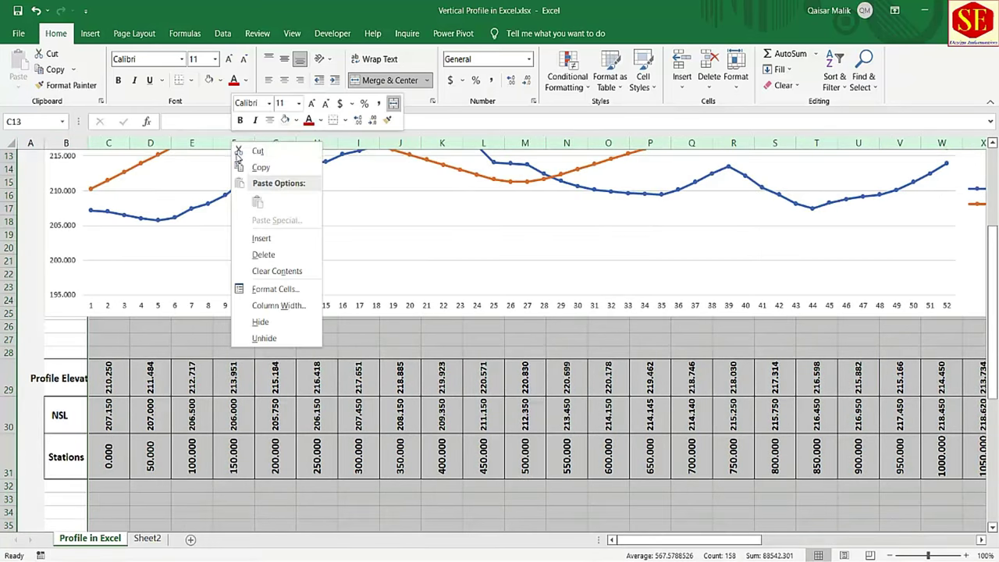
{"action": "left_click", "coordinate": [278, 306]}
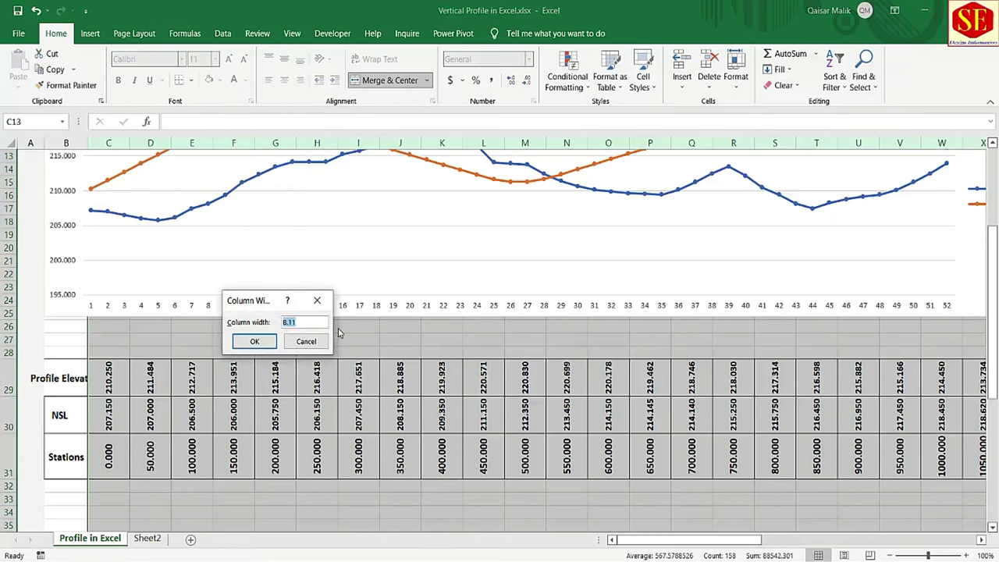
{"action": "left_click", "coordinate": [262, 342]}
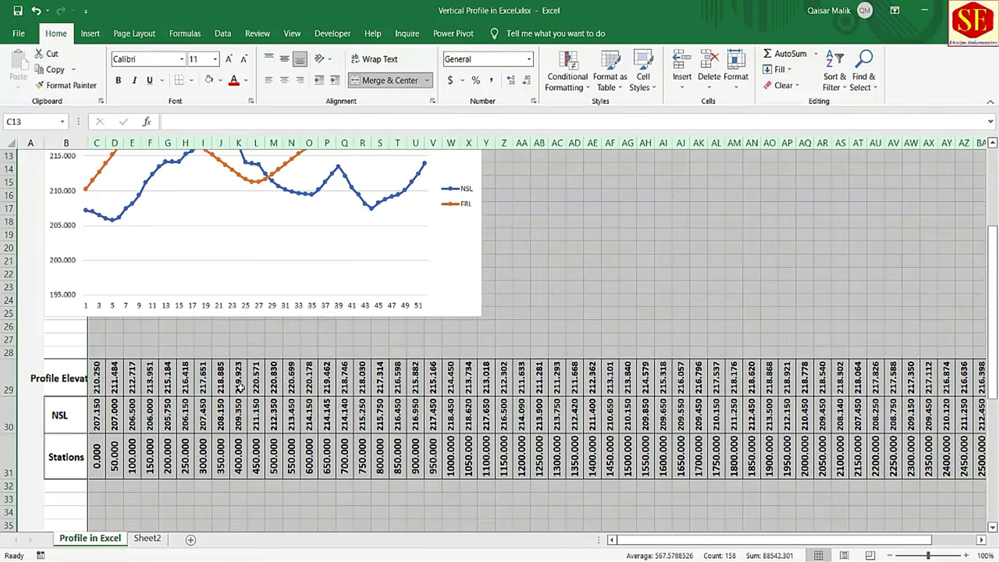
Step: Fine-tune the selected columns' width twice more, then clear the selection
{"action": "mouse_move", "coordinate": [834, 539]}
{"action": "left_mouse_down"}
{"action": "mouse_move", "coordinate": [817, 551]}
{"action": "mouse_move", "coordinate": [828, 552]}
{"action": "left_mouse_up"}
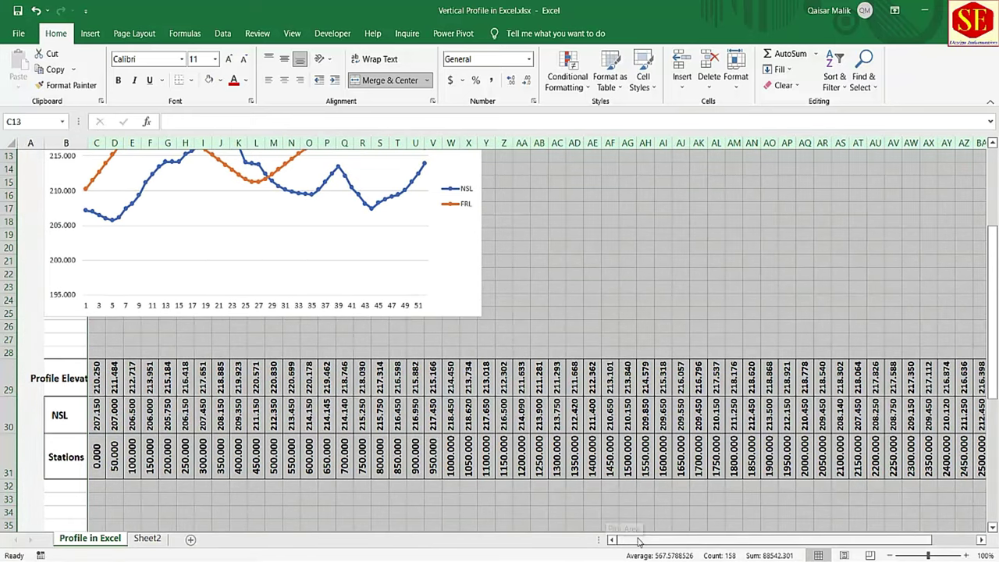
{"action": "right_click", "coordinate": [129, 143]}
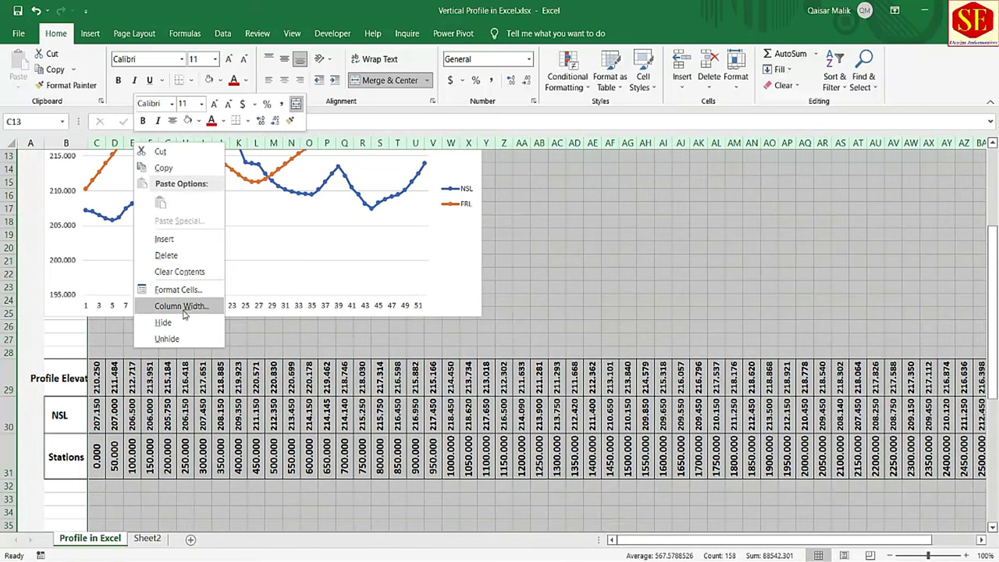
{"action": "left_click", "coordinate": [185, 318]}
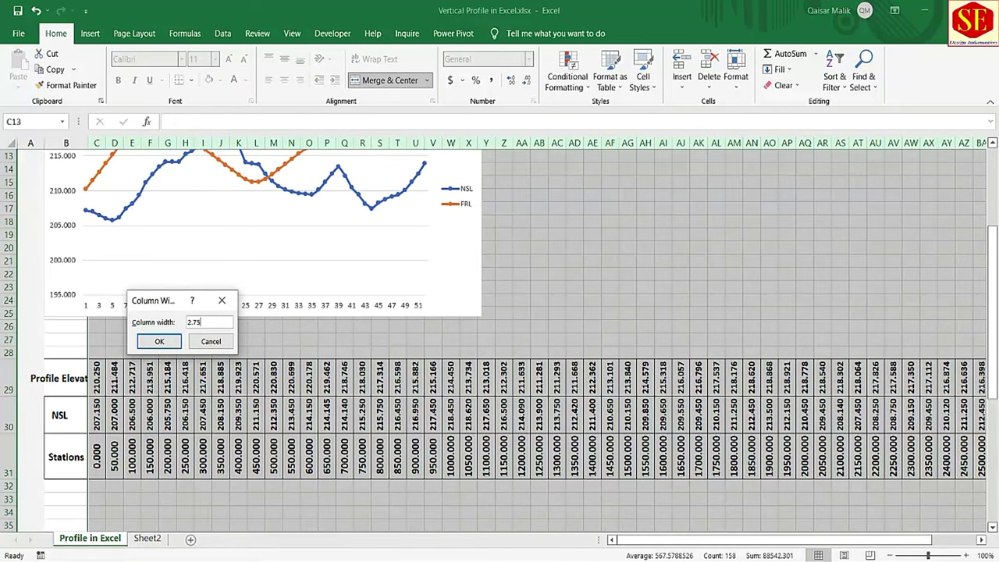
{"action": "key", "text": "Return"}
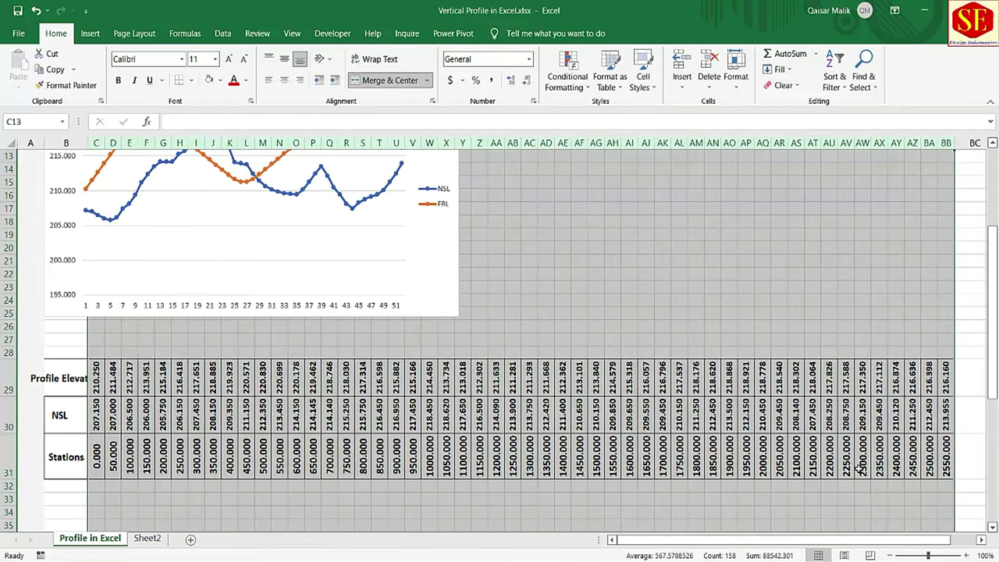
{"action": "right_click", "coordinate": [196, 143]}
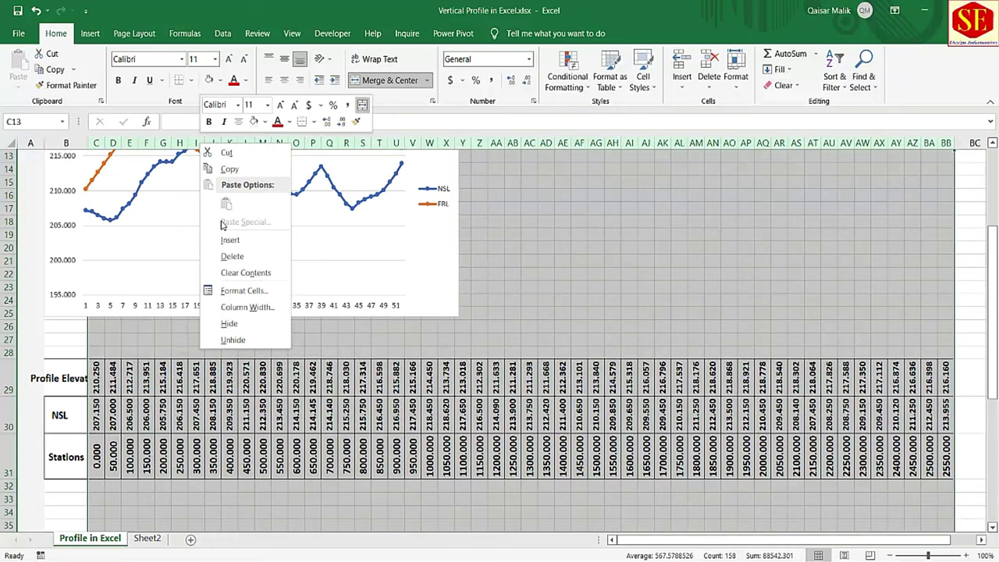
{"action": "left_click", "coordinate": [238, 306]}
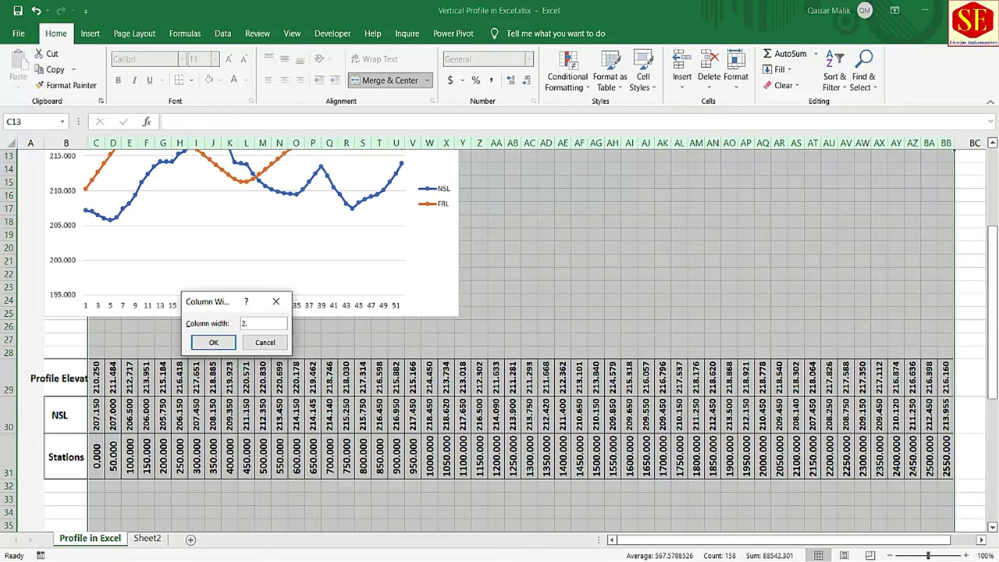
{"action": "left_click", "coordinate": [213, 342]}
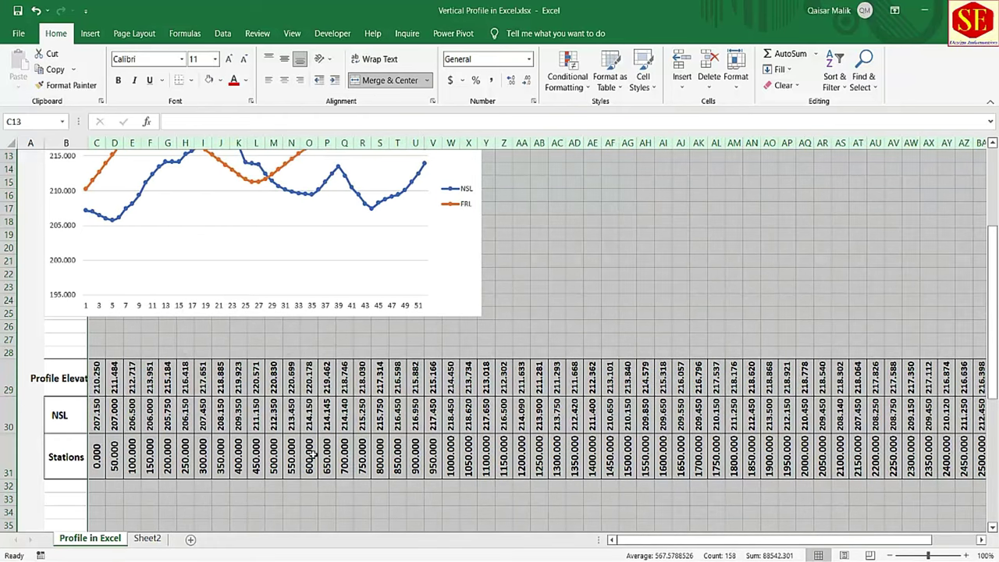
{"action": "left_click", "coordinate": [593, 301]}
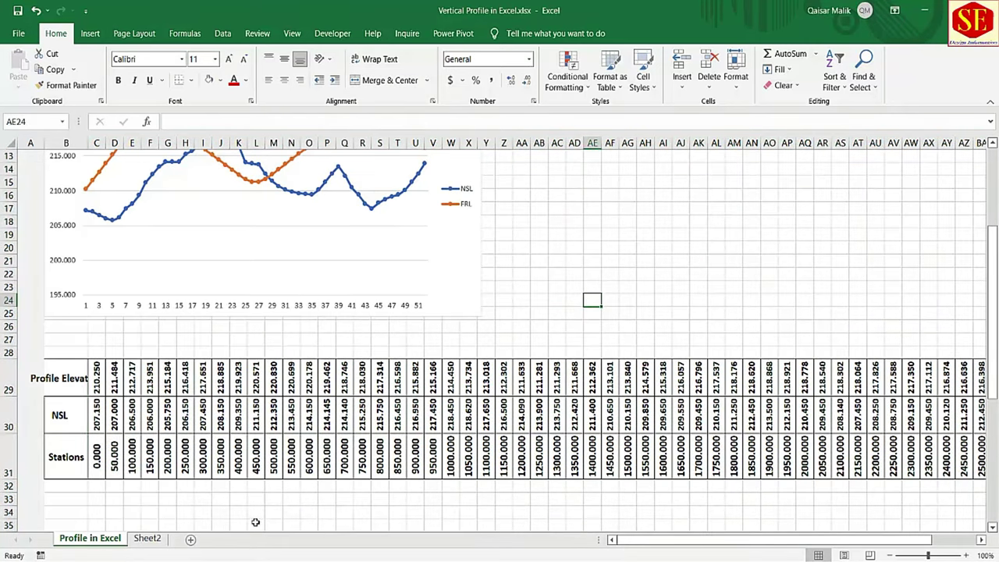
Step: Stretch the profile chart's right edge until it spans the narrowed data columns
{"action": "scroll", "coordinate": [500, 494], "scroll_direction": "up", "scroll_amount": 1}
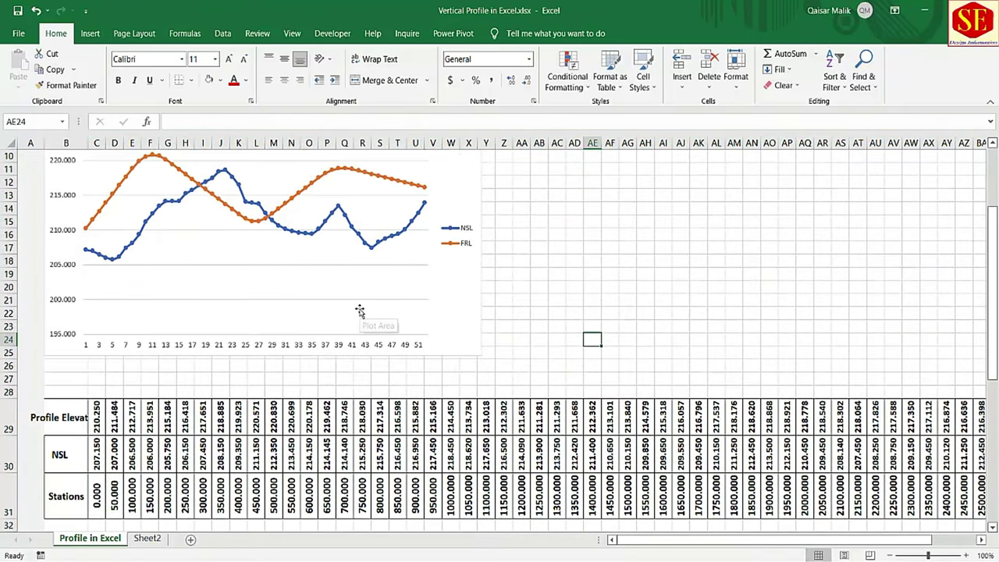
{"action": "left_click", "coordinate": [394, 305]}
{"action": "left_click", "coordinate": [459, 286]}
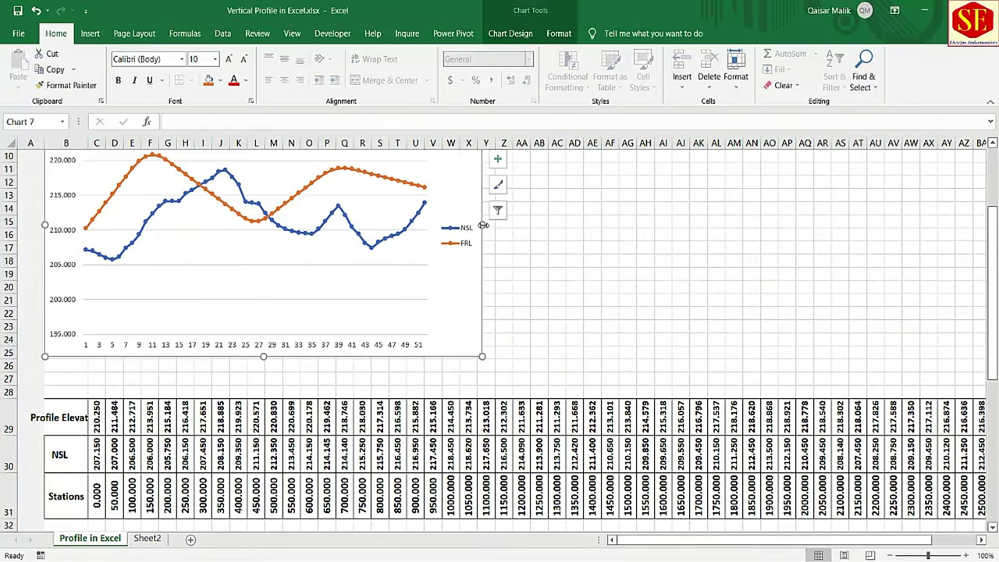
{"action": "left_click_drag", "start_coordinate": [482, 225], "coordinate": [933, 307]}
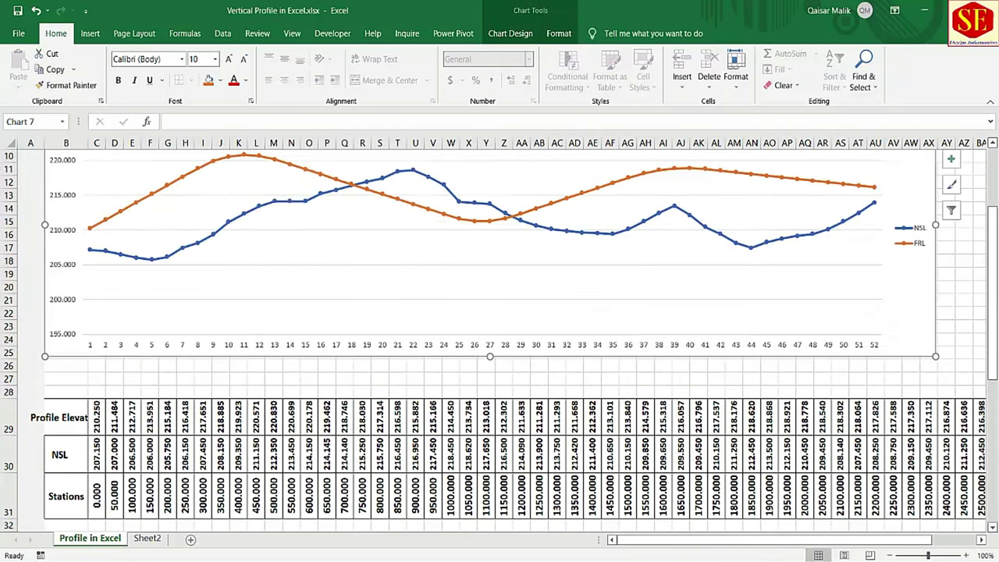
{"action": "left_click_drag", "start_coordinate": [687, 549], "coordinate": [724, 549]}
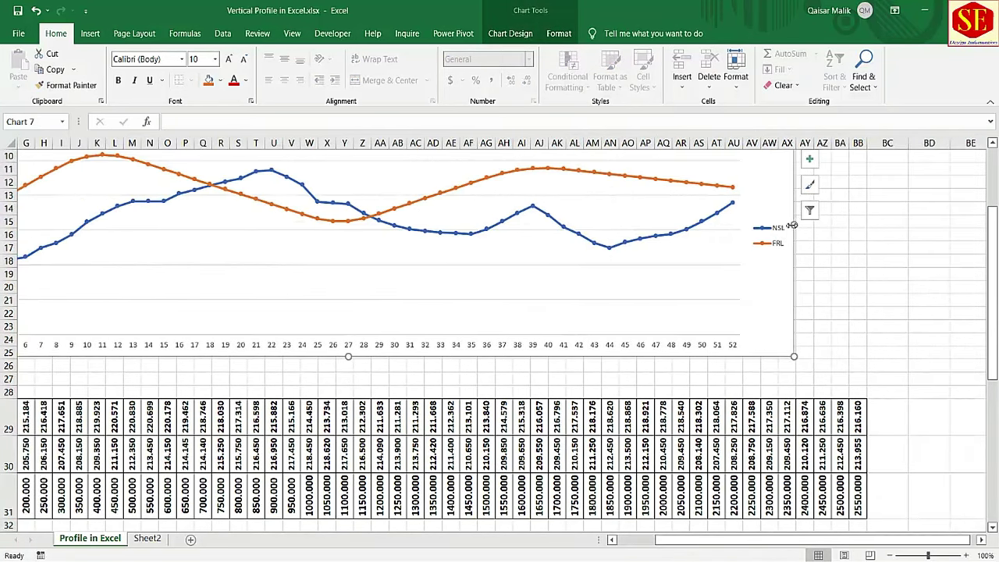
{"action": "left_click_drag", "start_coordinate": [793, 225], "coordinate": [896, 238]}
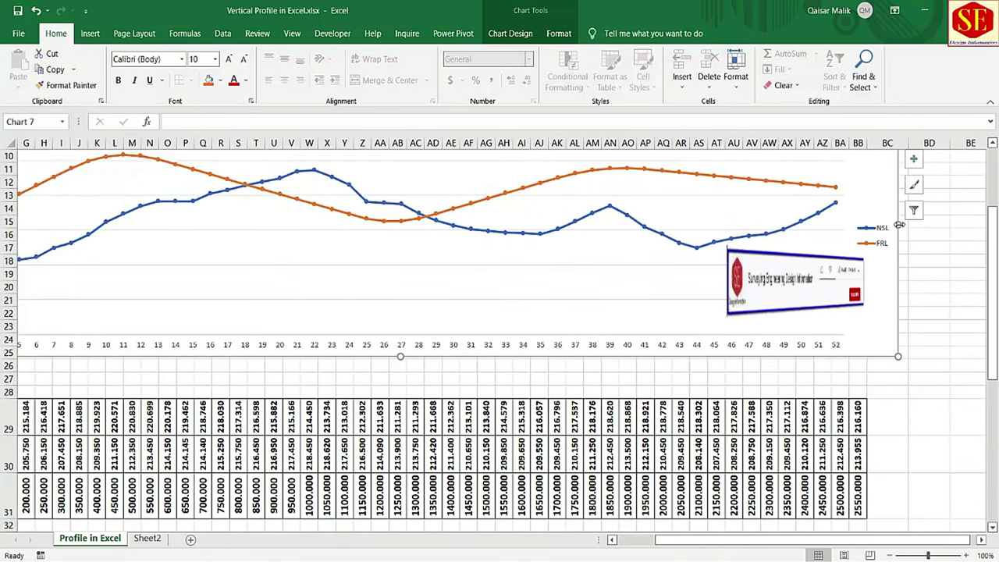
{"action": "left_click_drag", "start_coordinate": [899, 226], "coordinate": [906, 234]}
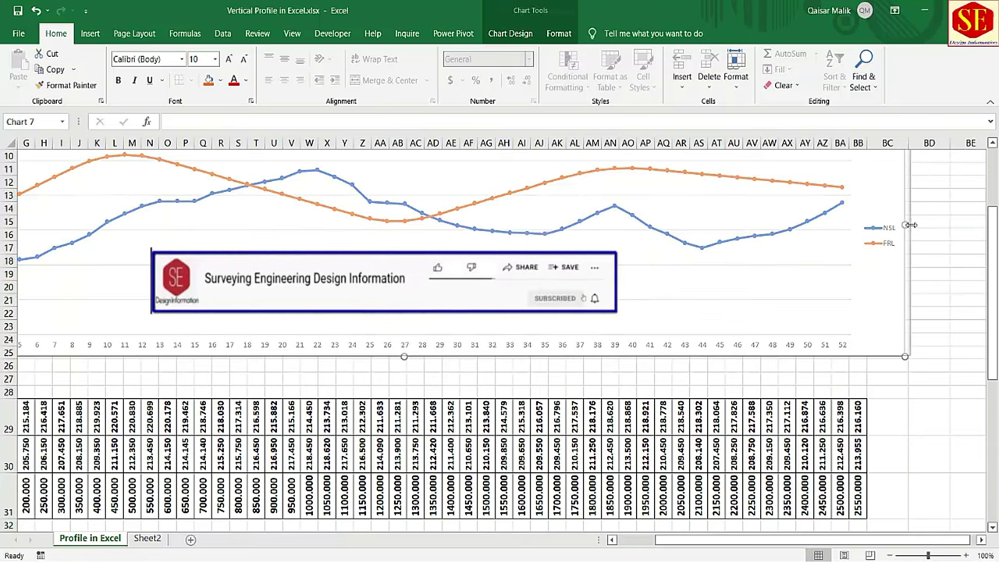
{"action": "left_click_drag", "start_coordinate": [906, 234], "coordinate": [912, 234]}
{"action": "left_click_drag", "start_coordinate": [768, 540], "coordinate": [692, 540]}
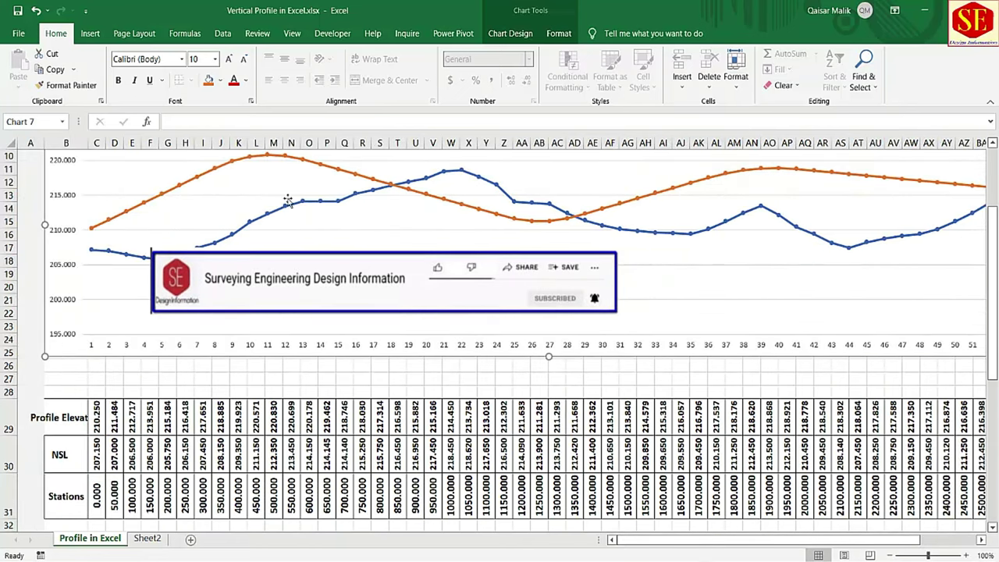
{"action": "scroll", "coordinate": [778, 306], "scroll_direction": "up", "scroll_amount": 2}
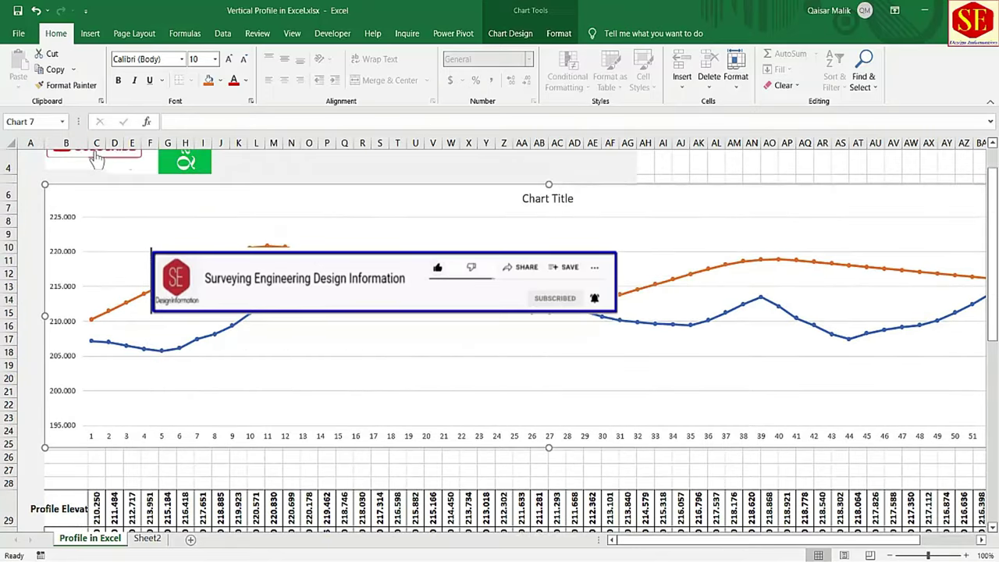
{"action": "key", "text": "Down"}
Step: Give the whole NSL series a plain dashed line style
{"action": "double_click", "coordinate": [416, 273]}
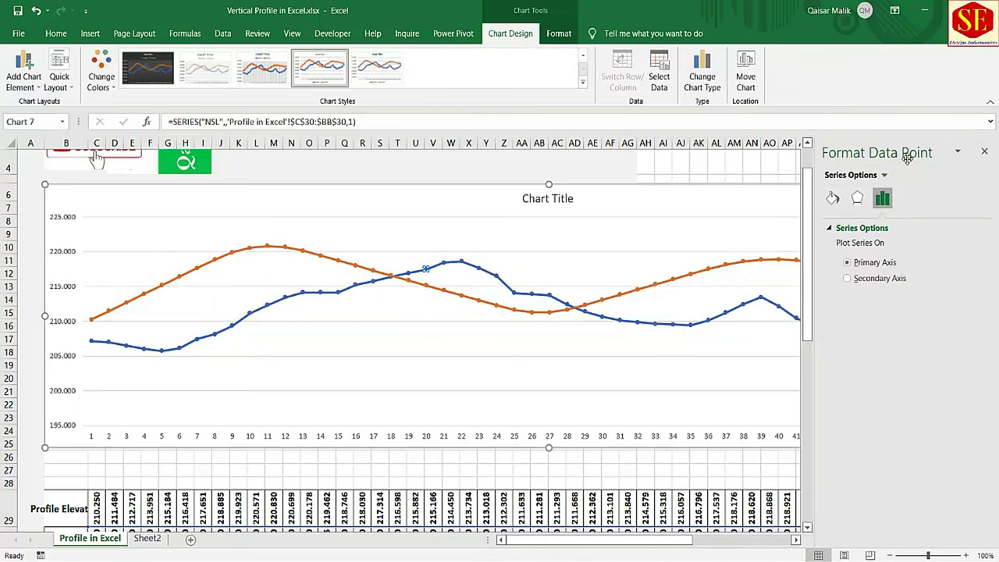
{"action": "left_click", "coordinate": [833, 198]}
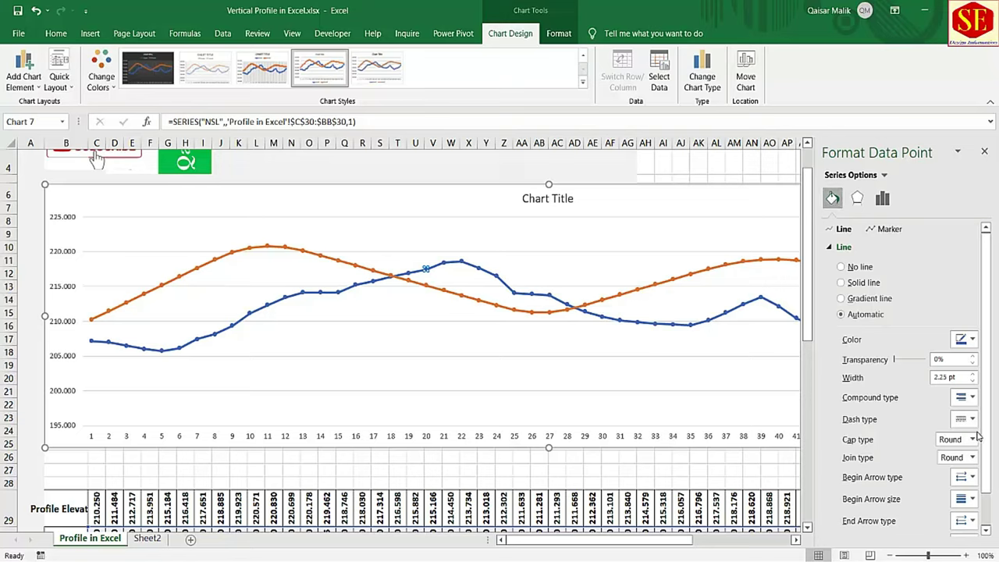
{"action": "left_click", "coordinate": [968, 419]}
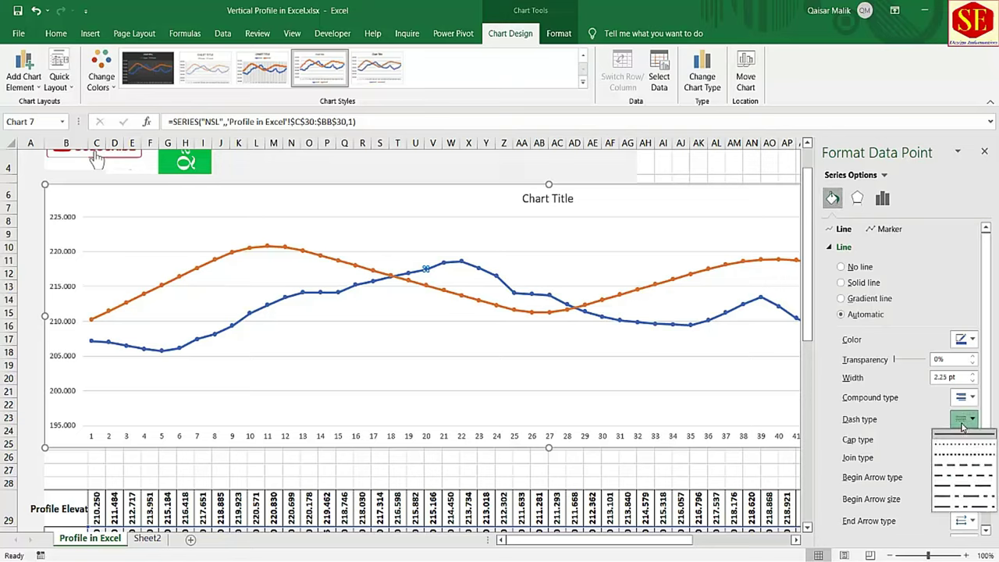
{"action": "left_click", "coordinate": [957, 466]}
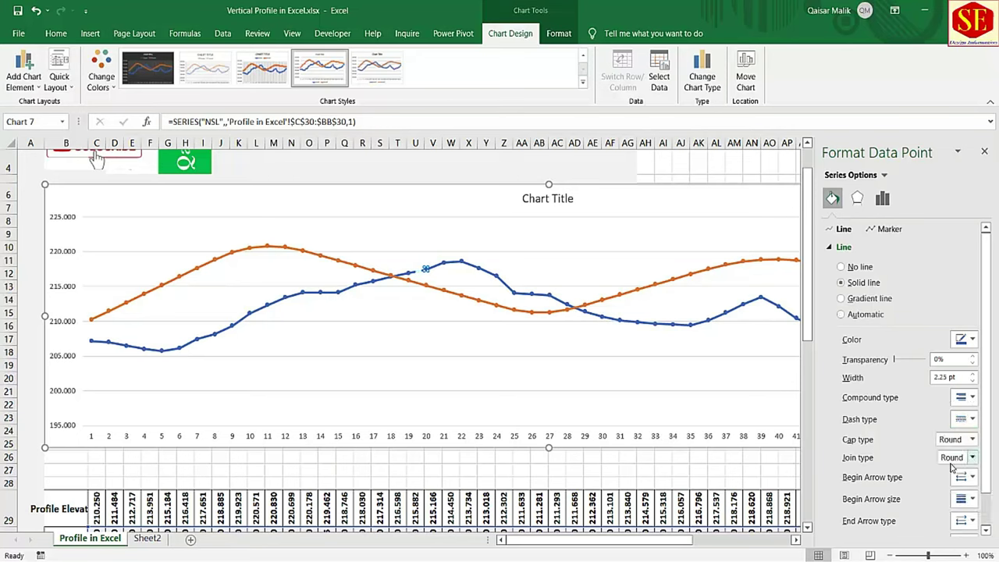
{"action": "left_click", "coordinate": [629, 357]}
{"action": "left_click", "coordinate": [633, 321]}
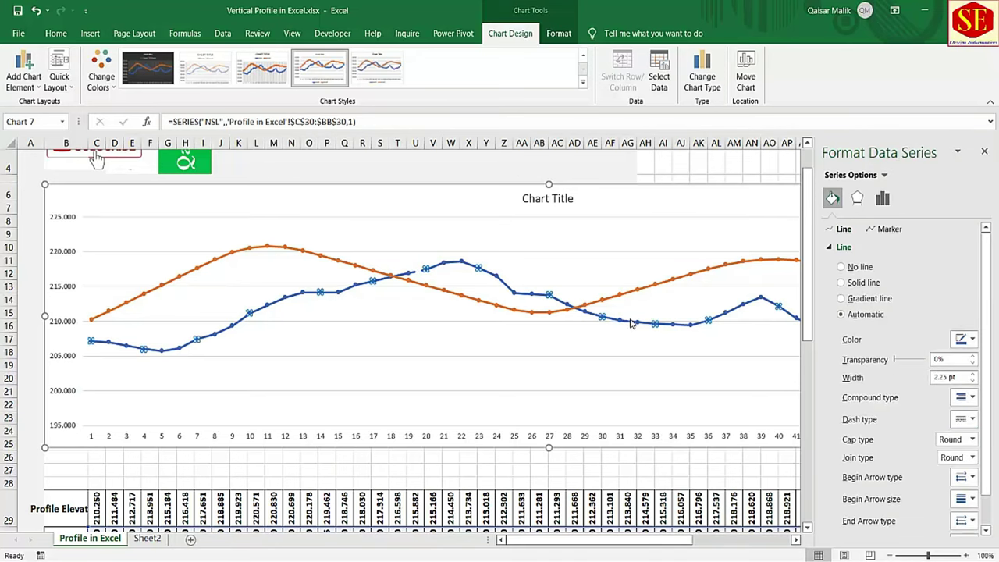
{"action": "left_click", "coordinate": [966, 419]}
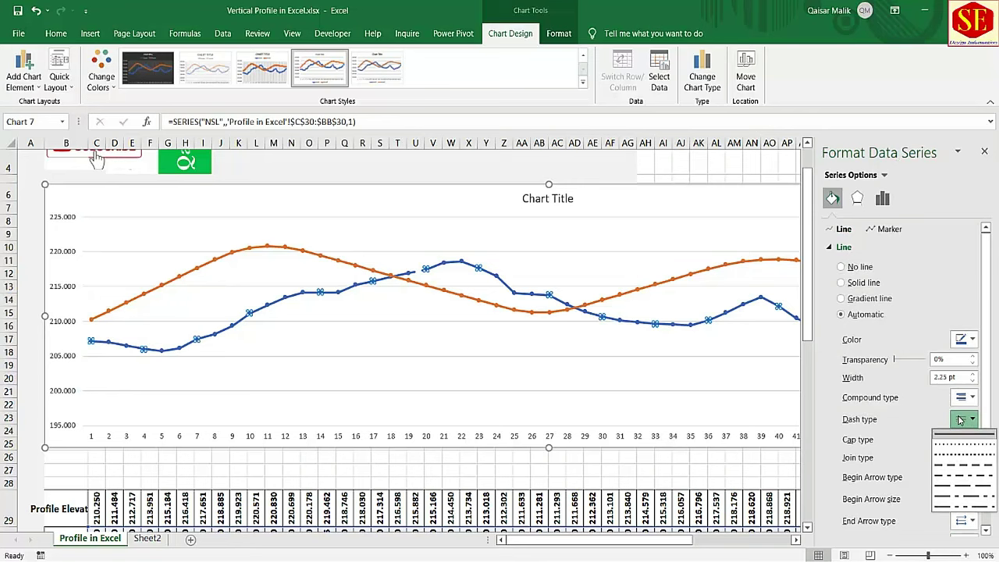
{"action": "left_click", "coordinate": [957, 484]}
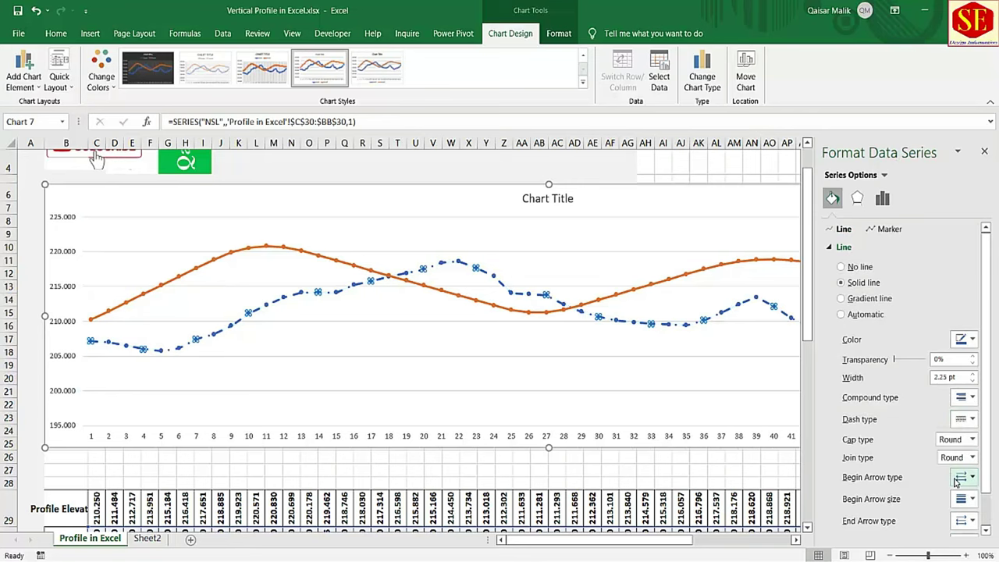
{"action": "left_click", "coordinate": [966, 420]}
{"action": "left_click", "coordinate": [945, 462]}
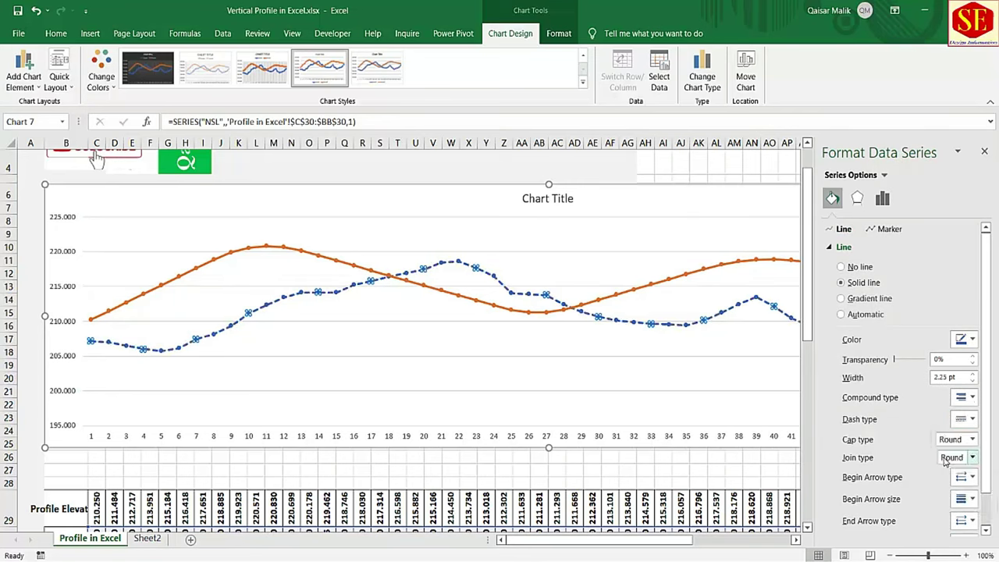
Step: Colour the dashed NSL line black
{"action": "left_click", "coordinate": [961, 340]}
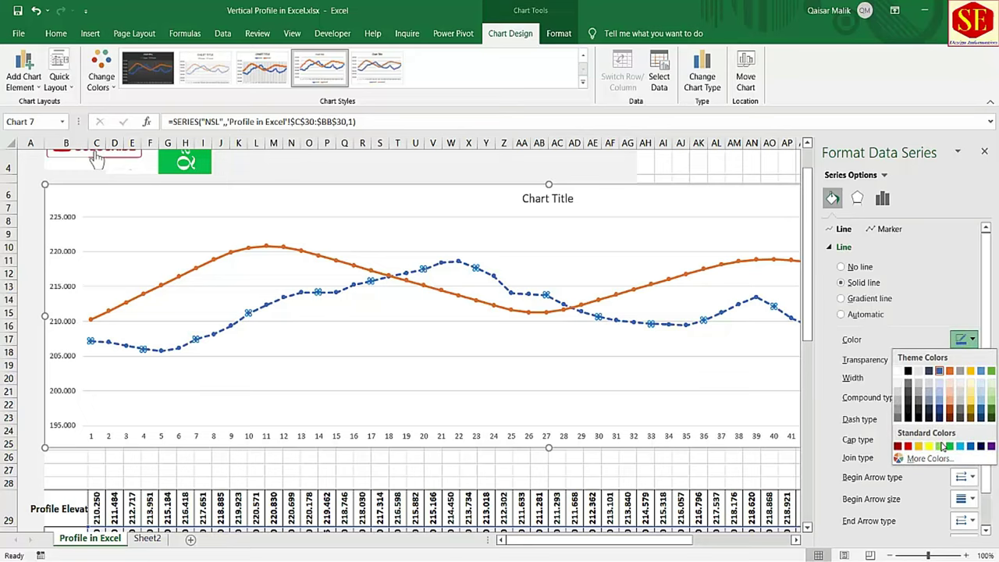
{"action": "left_click", "coordinate": [941, 446]}
{"action": "left_click", "coordinate": [968, 347]}
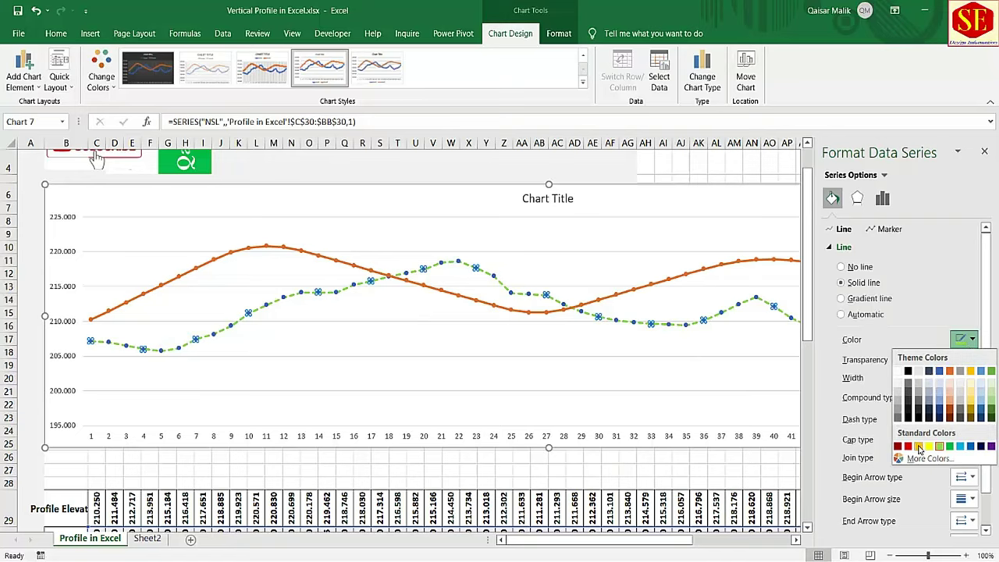
{"action": "left_click", "coordinate": [908, 372]}
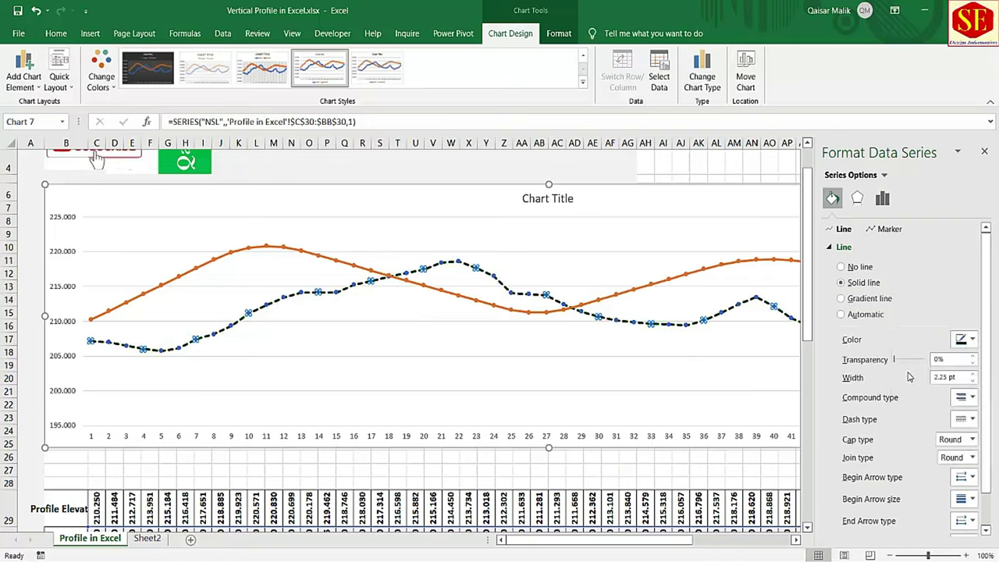
{"action": "left_click", "coordinate": [632, 364]}
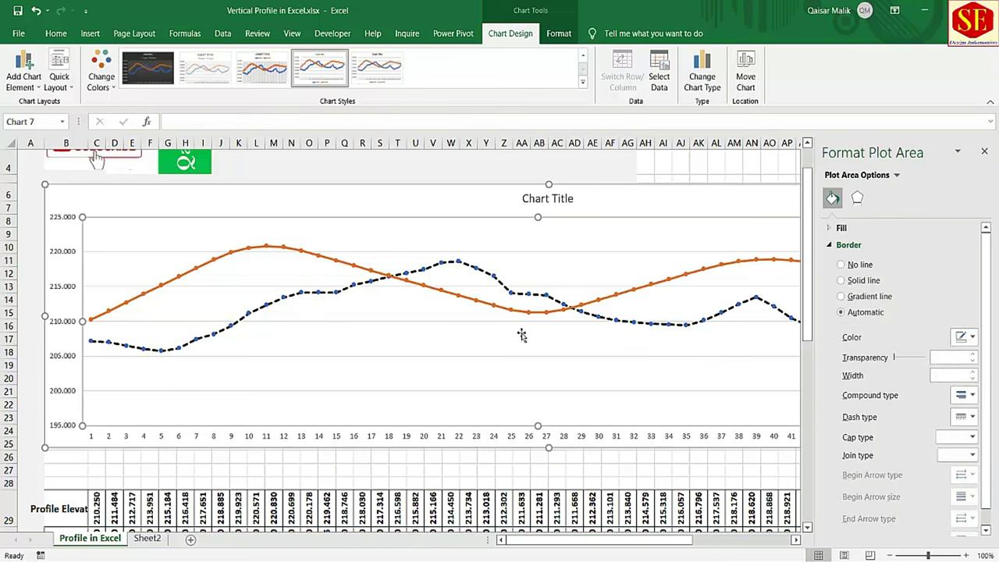
Step: Colour the FRL line red
{"action": "left_click", "coordinate": [592, 299]}
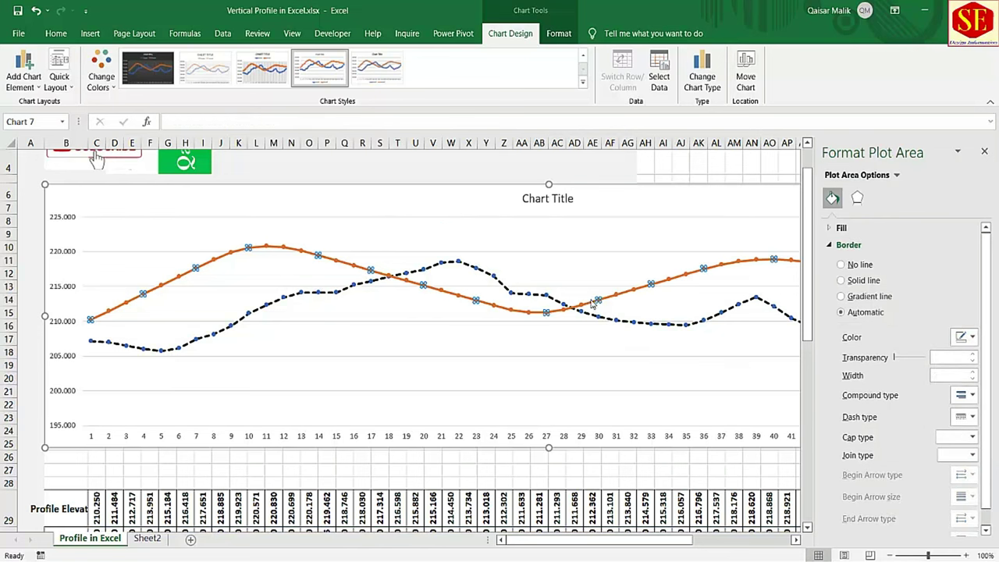
{"action": "left_click", "coordinate": [973, 340]}
{"action": "left_click", "coordinate": [907, 448]}
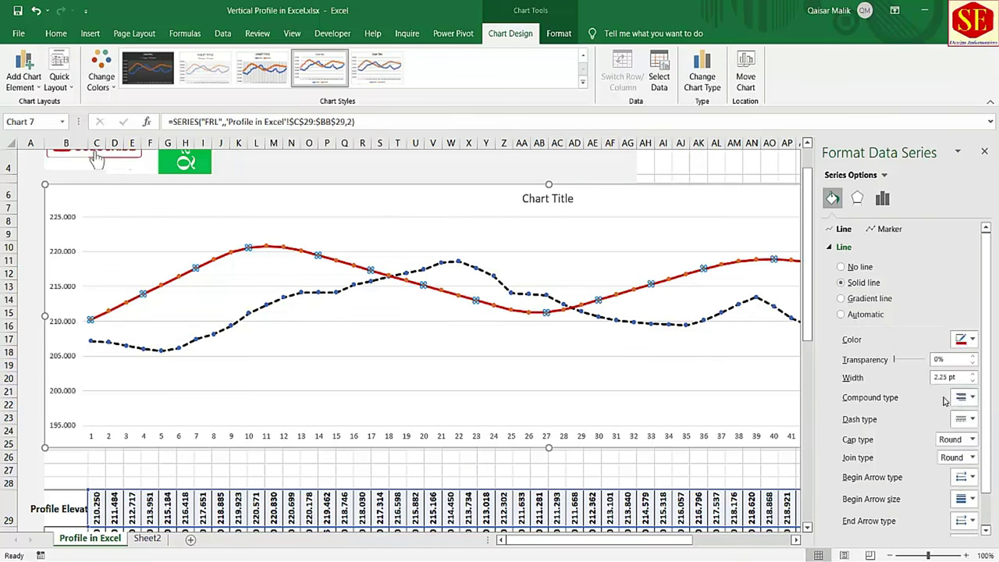
{"action": "left_click", "coordinate": [965, 397]}
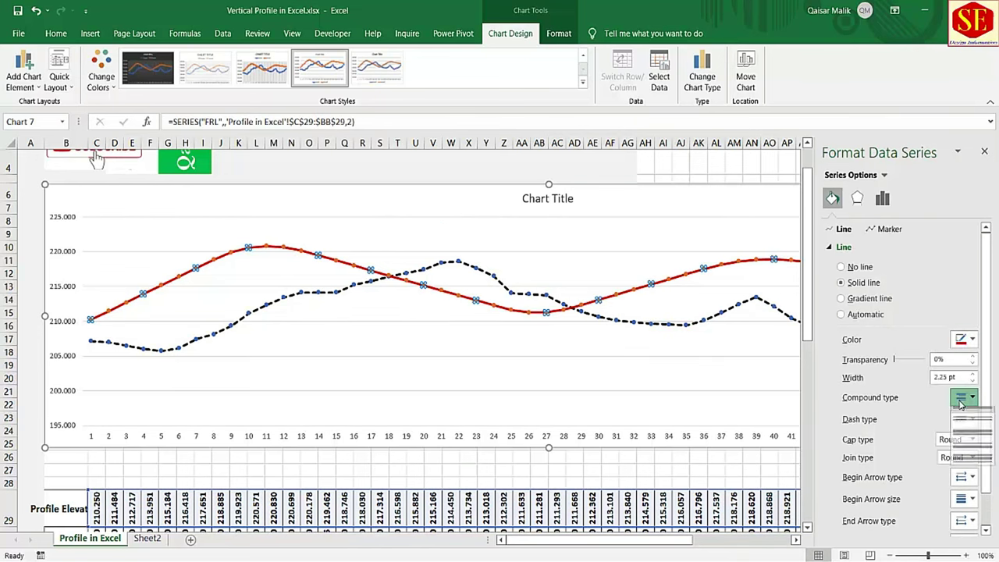
{"action": "left_click", "coordinate": [970, 442]}
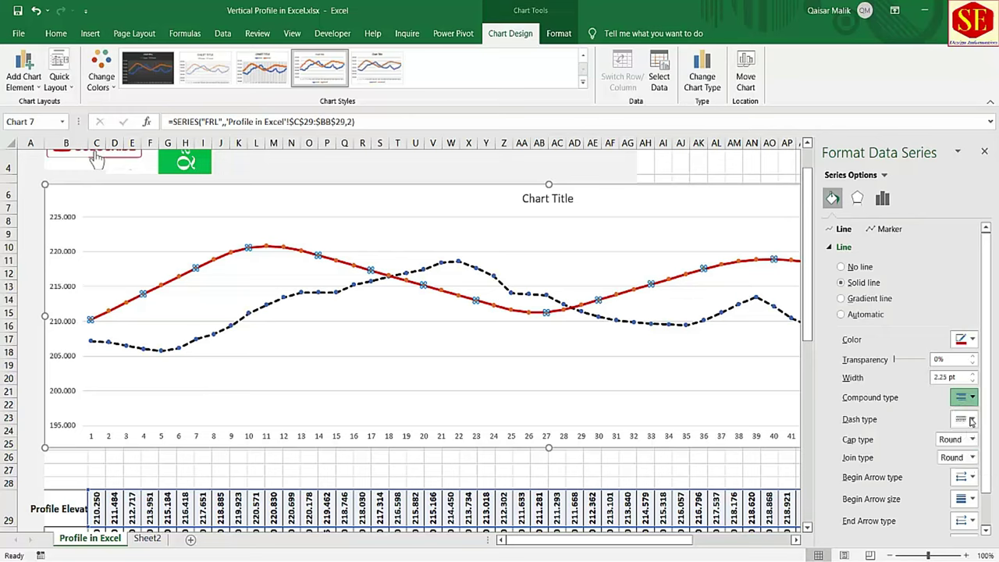
Step: Set the red FRL line width to 3 pt
{"action": "left_click", "coordinate": [972, 374]}
{"action": "left_click", "coordinate": [973, 374]}
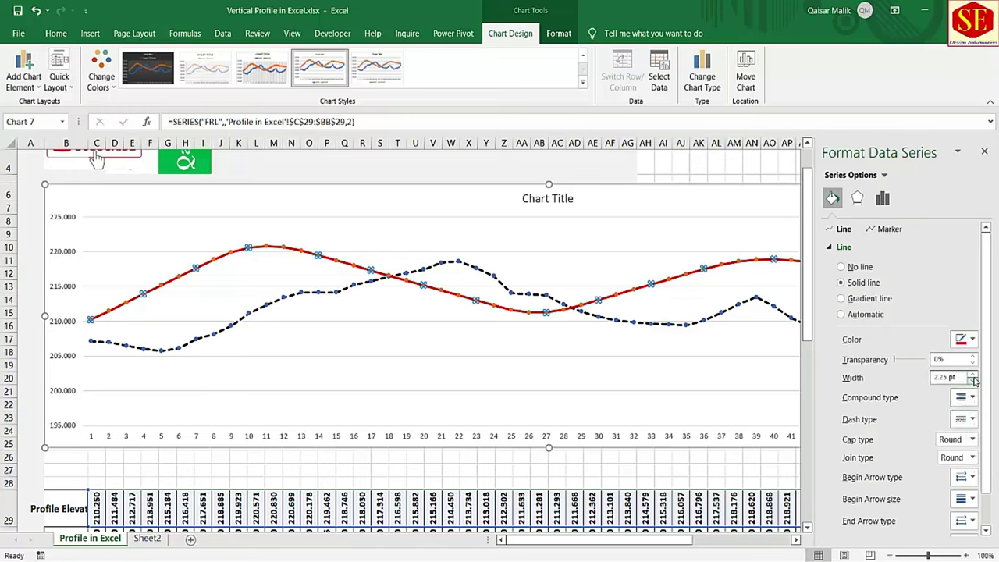
{"action": "left_click", "coordinate": [973, 374]}
{"action": "left_click", "coordinate": [973, 374]}
{"action": "left_click", "coordinate": [973, 374]}
{"action": "left_click", "coordinate": [972, 374]}
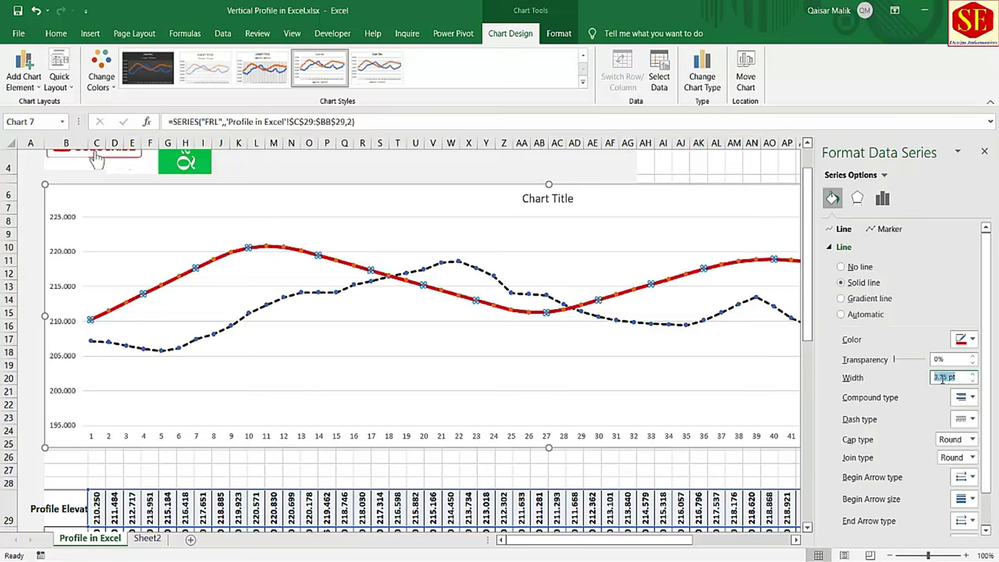
{"action": "left_click", "coordinate": [973, 374]}
{"action": "left_click", "coordinate": [973, 374]}
{"action": "left_click", "coordinate": [973, 374]}
{"action": "left_click", "coordinate": [972, 374]}
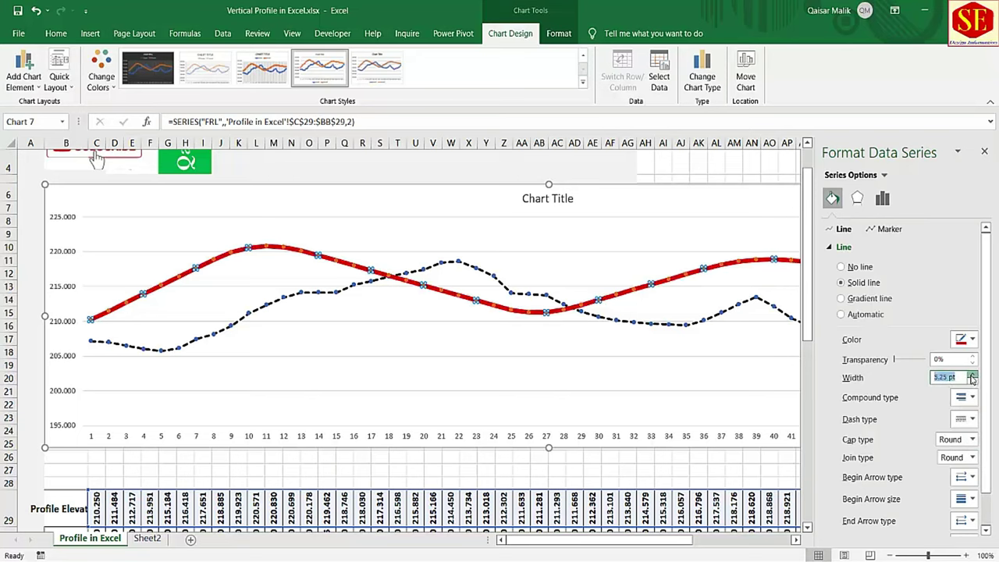
{"action": "left_click", "coordinate": [973, 374]}
{"action": "left_click", "coordinate": [973, 374]}
{"action": "left_click", "coordinate": [972, 381]}
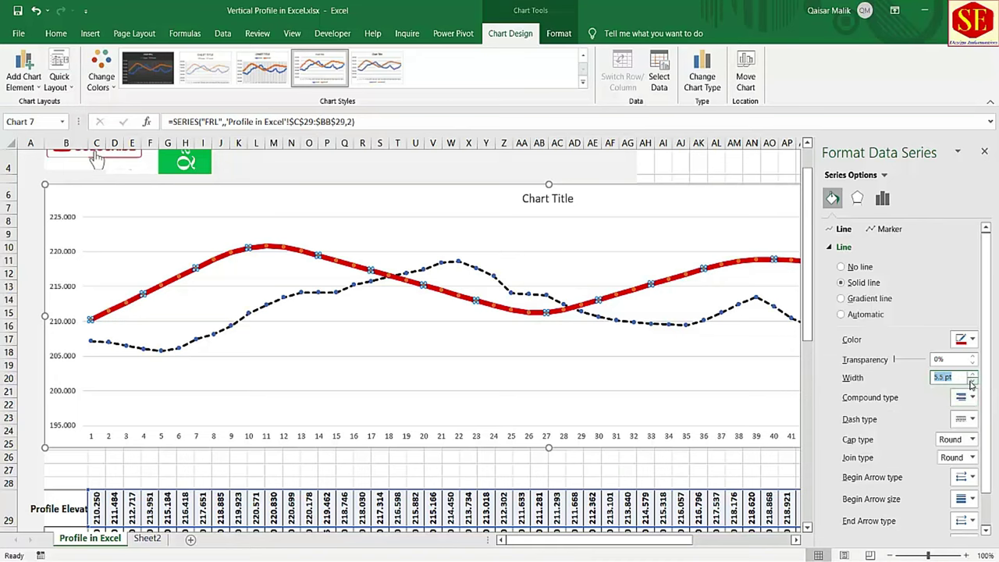
{"action": "left_click", "coordinate": [973, 381]}
{"action": "left_click", "coordinate": [973, 380]}
{"action": "left_click", "coordinate": [973, 381]}
{"action": "left_click", "coordinate": [973, 381]}
{"action": "left_click", "coordinate": [973, 380]}
{"action": "left_click", "coordinate": [972, 381]}
{"action": "left_click", "coordinate": [973, 381]}
{"action": "left_click", "coordinate": [972, 381]}
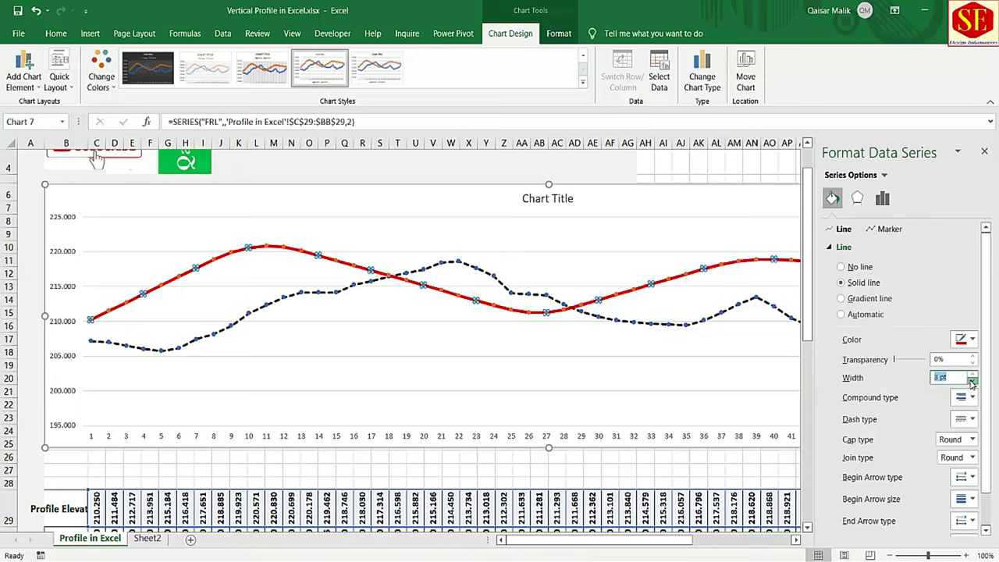
{"action": "left_click", "coordinate": [972, 381]}
Step: Set the FRL line's dash type, close the formatting pane, and scroll to the profile
{"action": "left_click", "coordinate": [961, 421]}
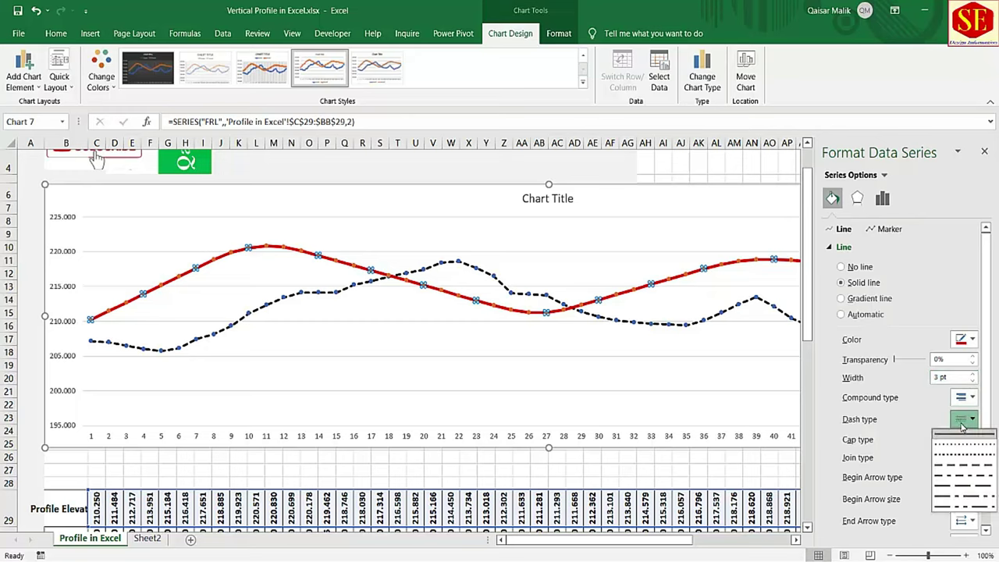
{"action": "left_click", "coordinate": [964, 445]}
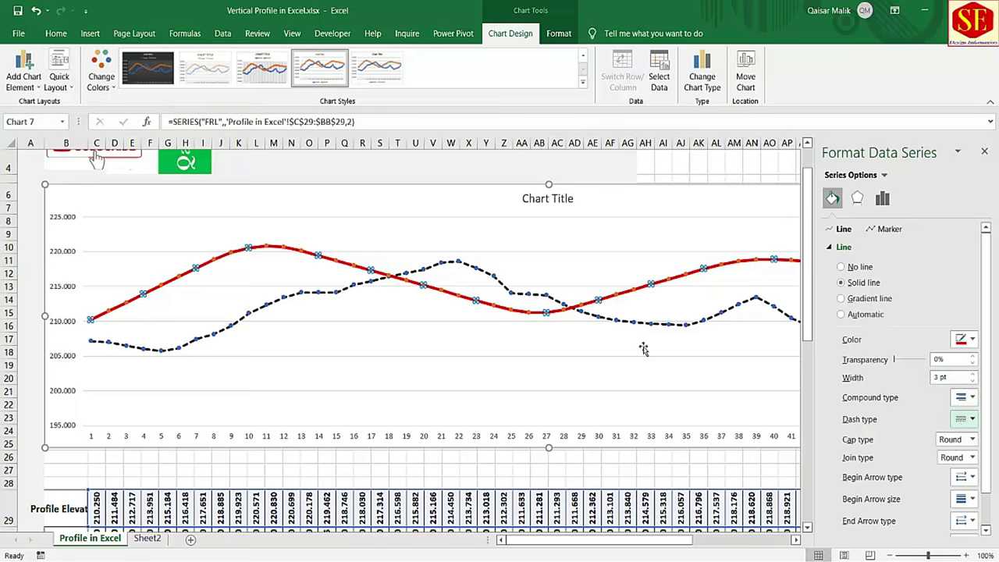
{"action": "left_click", "coordinate": [984, 153]}
{"action": "scroll", "coordinate": [510, 383], "scroll_direction": "down", "scroll_amount": 1}
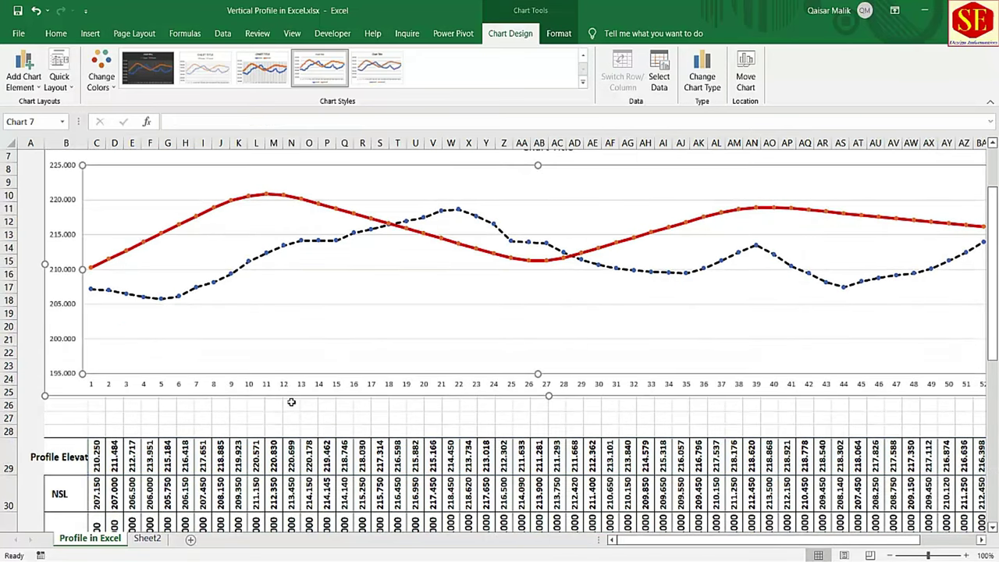
{"action": "scroll", "coordinate": [316, 393], "scroll_direction": "up", "scroll_amount": 1}
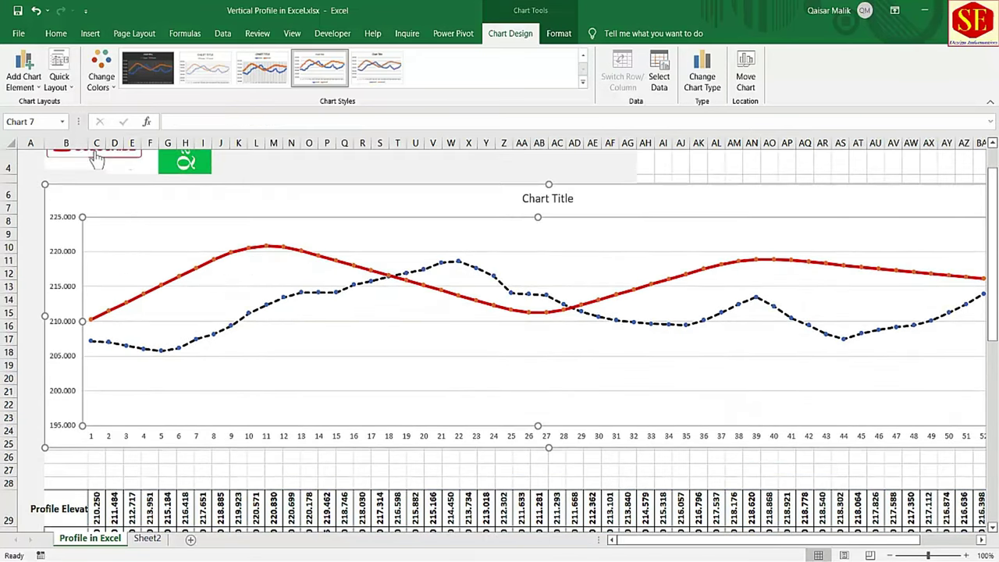
{"action": "scroll", "coordinate": [434, 288], "scroll_direction": "up", "scroll_amount": 5}
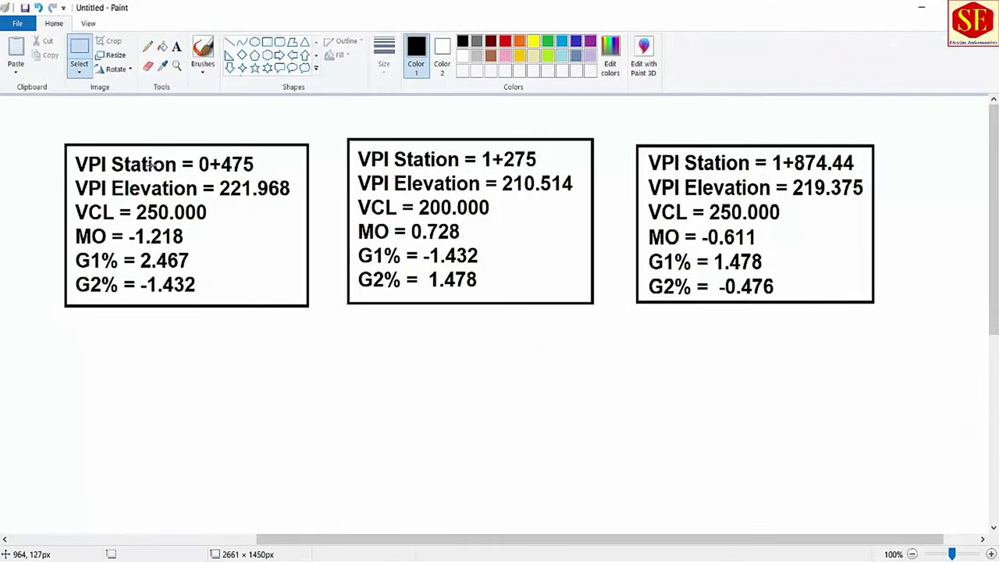
Step: Type 'pi Station = 0+475', 'VPI Elevation = 221.968' and 'VCL =' below the first box
{"action": "left_click", "coordinate": [176, 47]}
{"action": "left_click", "coordinate": [142, 403]}
{"action": "type", "text": "V"}
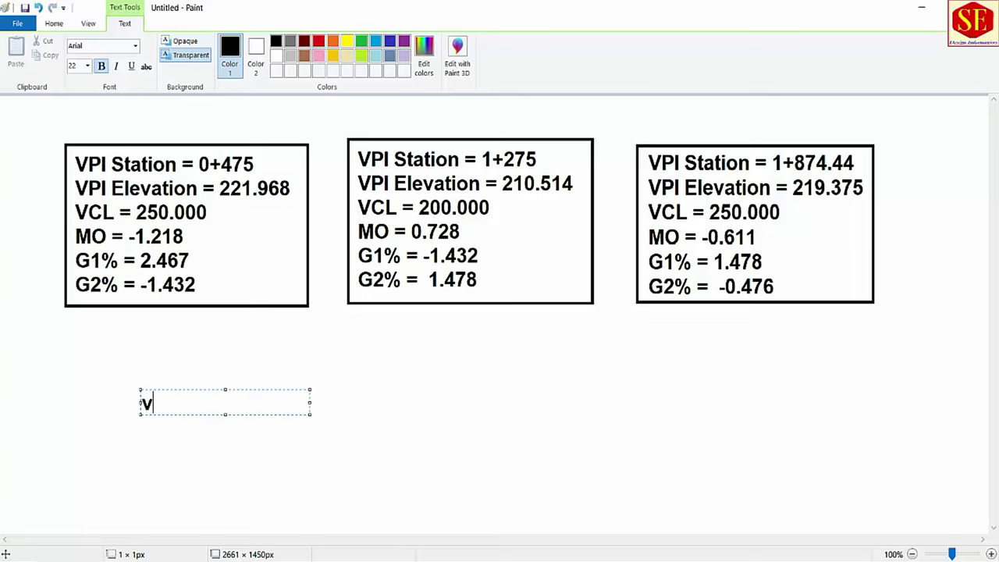
{"action": "type", "text": "pi Sta"}
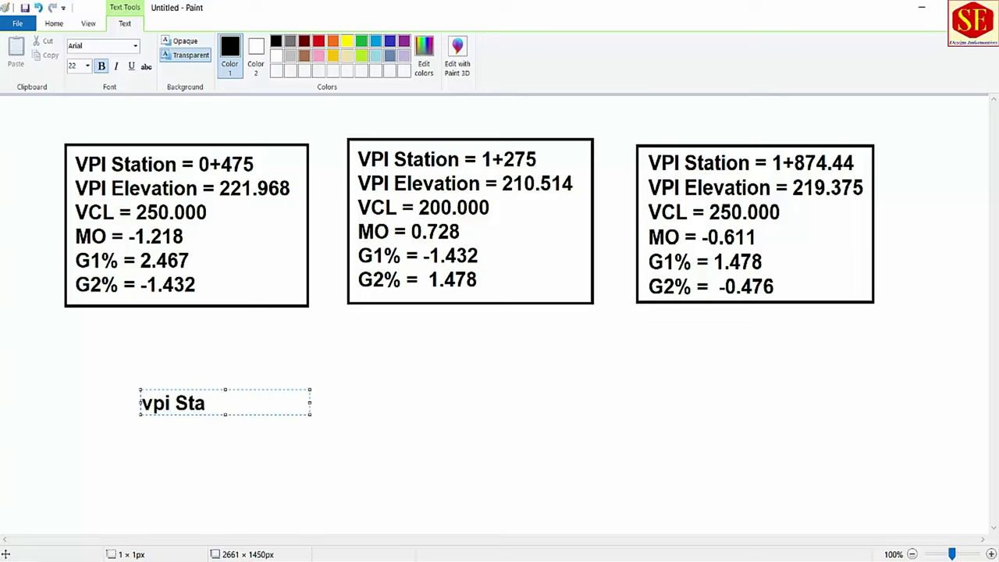
{"action": "type", "text": "tion = "}
{"action": "type", "text": "0+475"}
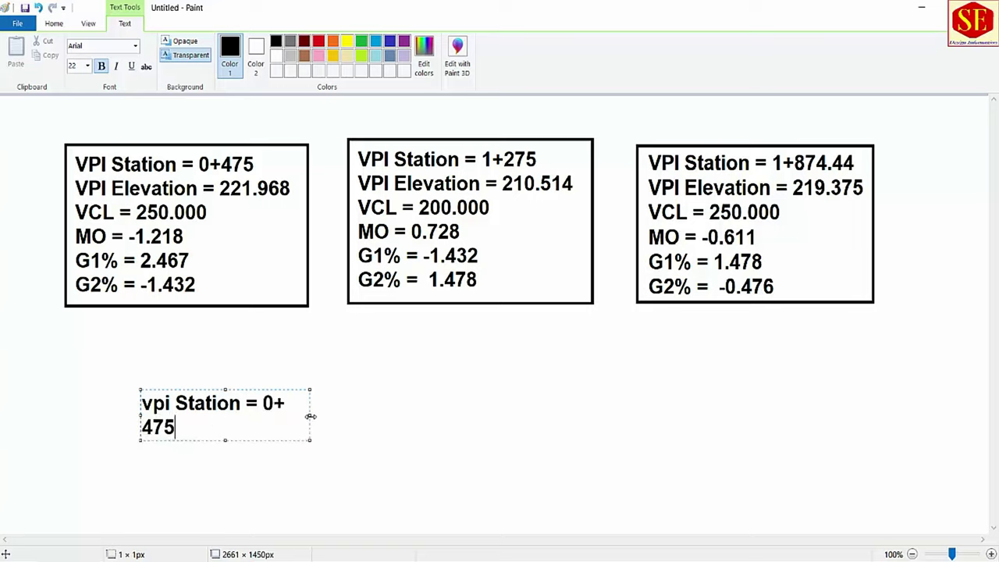
{"action": "left_click_drag", "start_coordinate": [309, 415], "coordinate": [408, 416]}
{"action": "key", "text": "Return"}
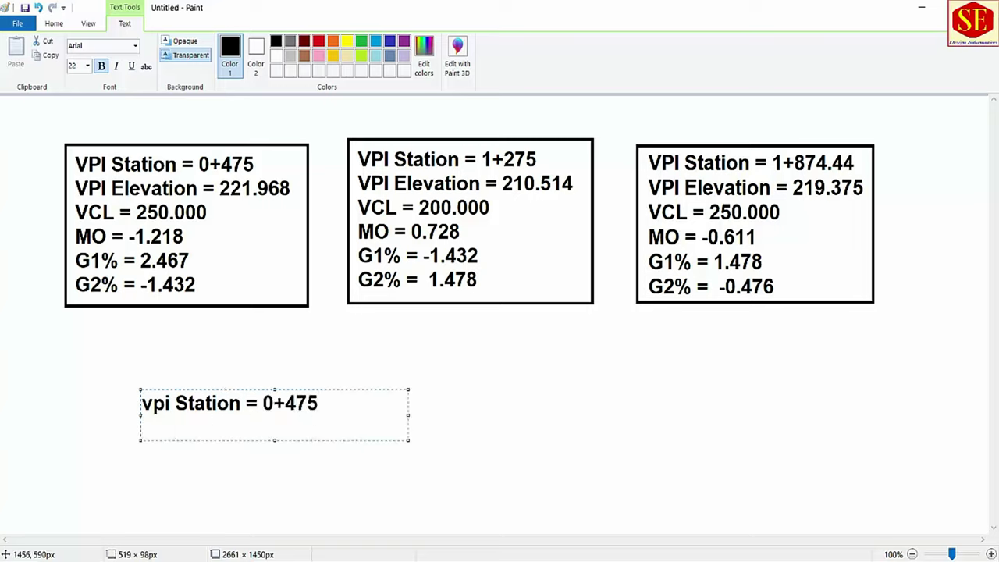
{"action": "type", "text": "VPI El"}
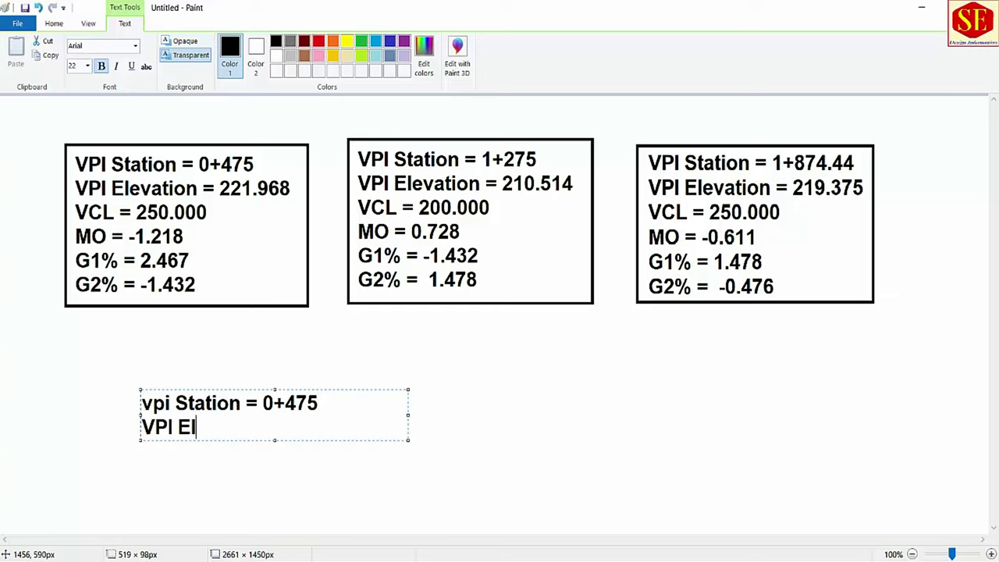
{"action": "type", "text": "evation "}
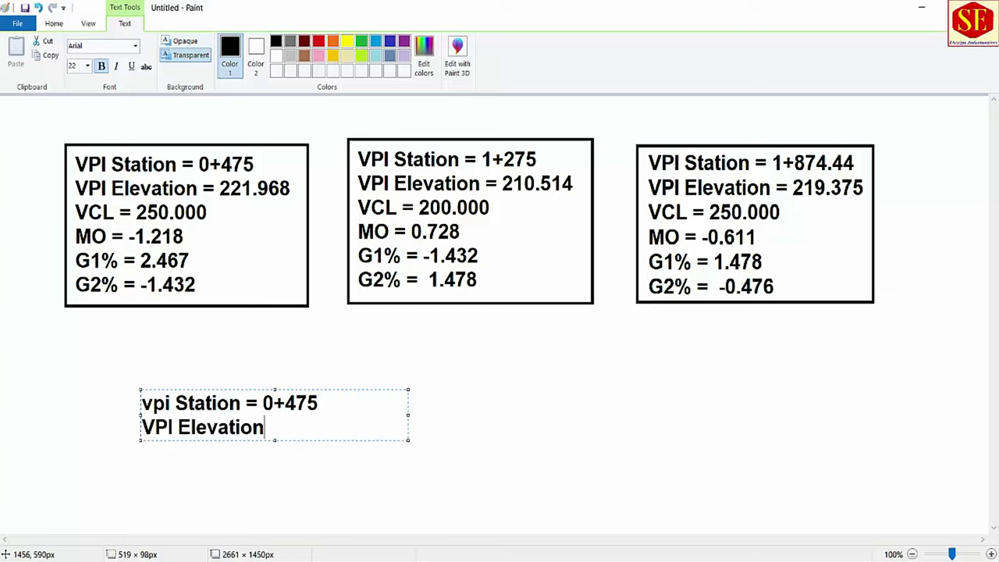
{"action": "type", "text": "= "}
{"action": "type", "text": "221.968"}
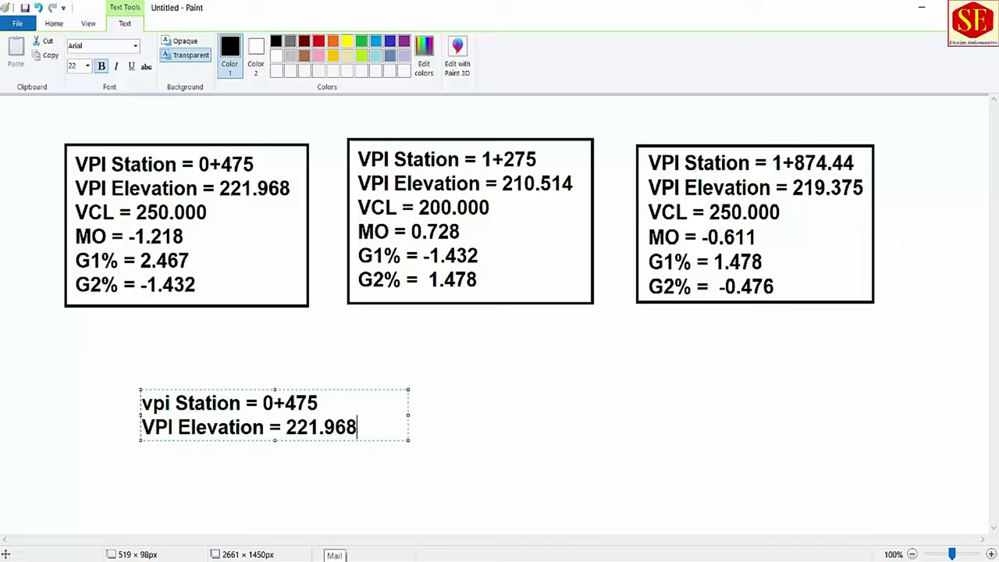
{"action": "key", "text": "Return"}
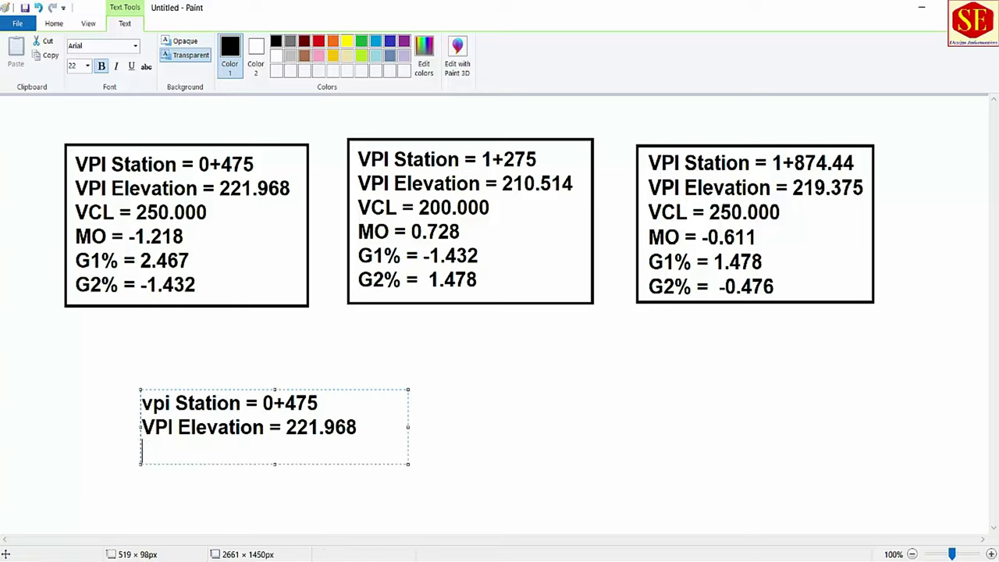
{"action": "type", "text": "VLC"}
{"action": "key", "text": "BackSpace"}
{"action": "key", "text": "BackSpace"}
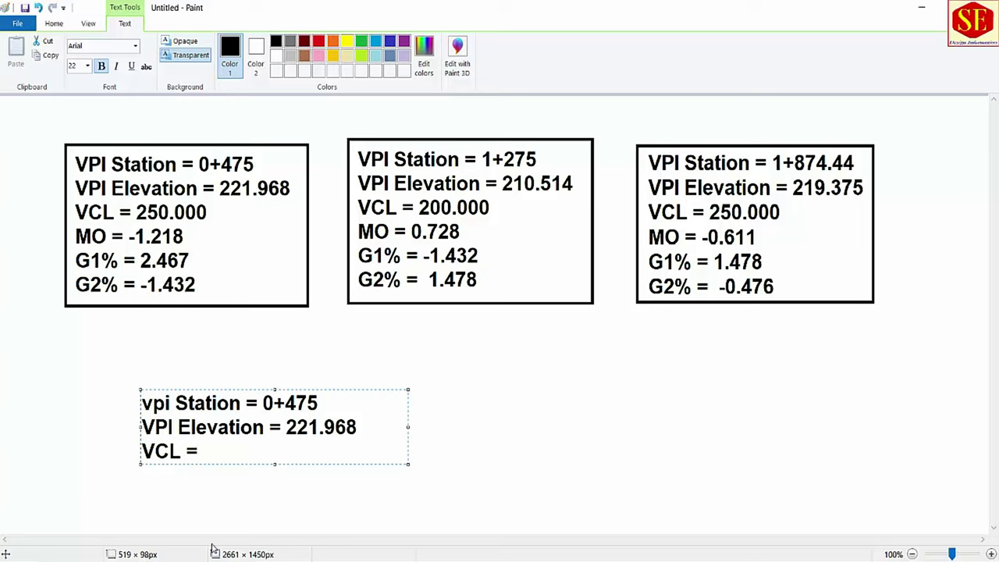
Step: Select all the text, check the font list without changing it, and place the text
{"action": "key", "text": "ctrl+a"}
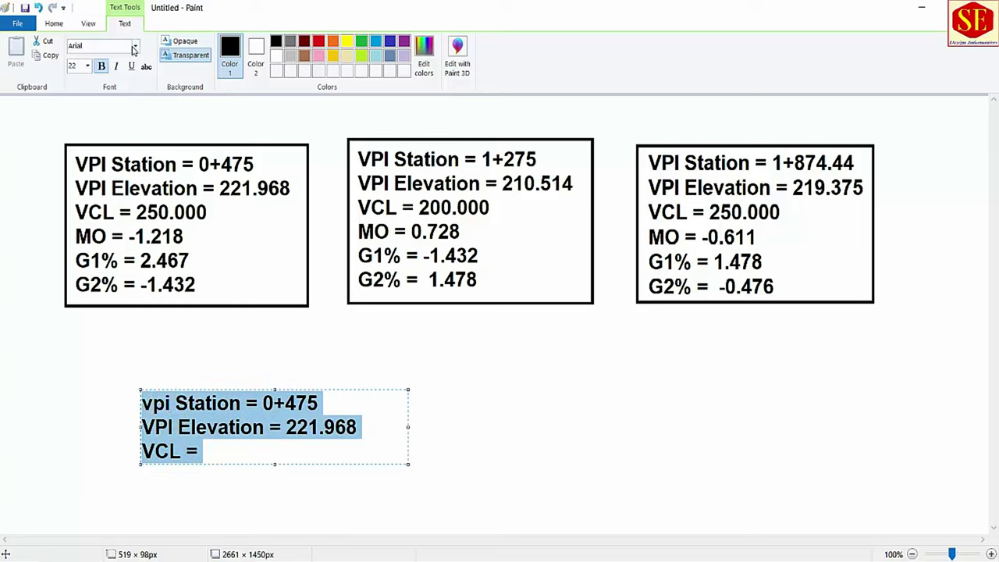
{"action": "left_click", "coordinate": [134, 49]}
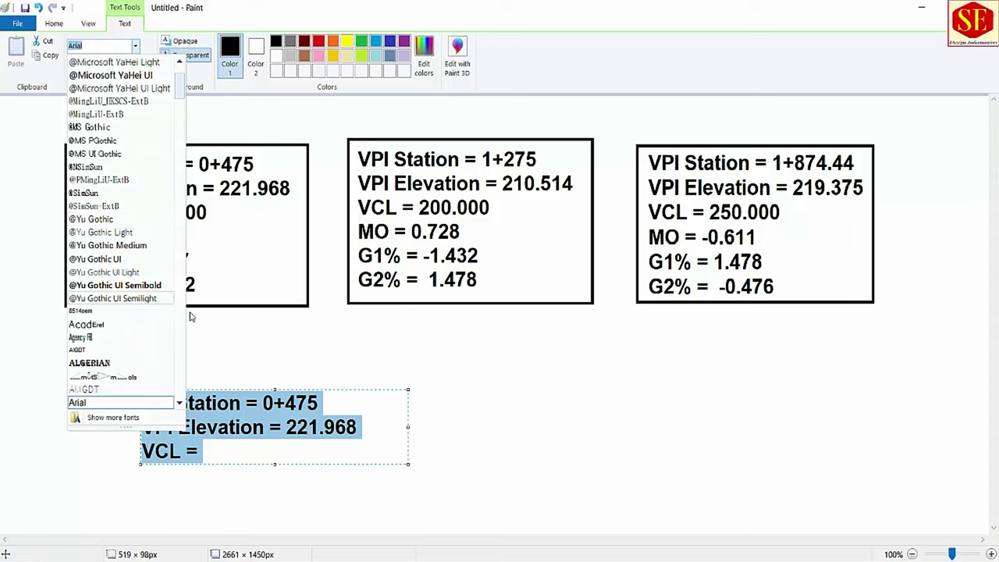
{"action": "left_click", "coordinate": [578, 428]}
{"action": "left_click", "coordinate": [508, 424]}
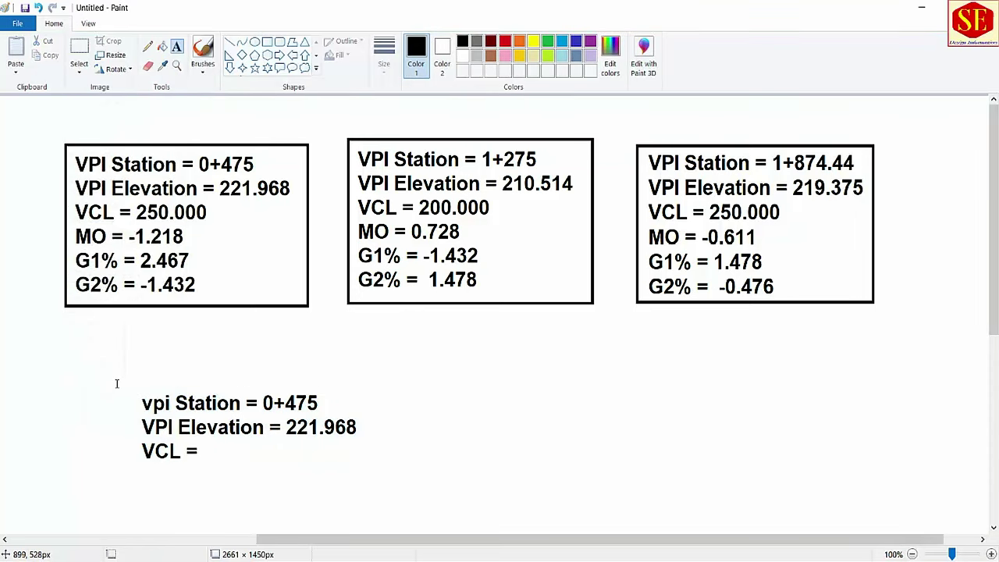
Step: Delete the unfinished text block beneath the VPI boxes
{"action": "left_click", "coordinate": [79, 49]}
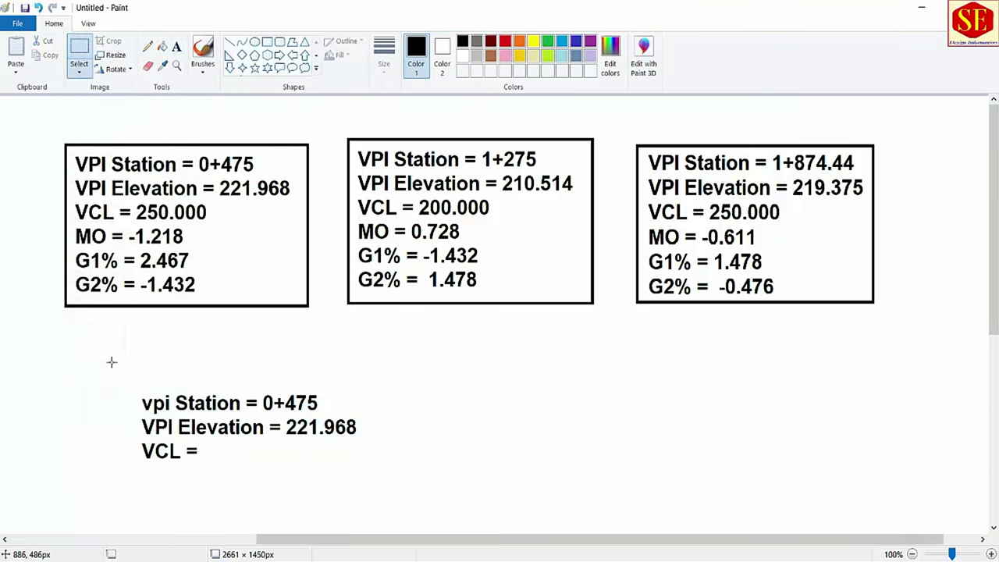
{"action": "left_click_drag", "start_coordinate": [112, 361], "coordinate": [412, 478]}
{"action": "key", "text": "Delete"}
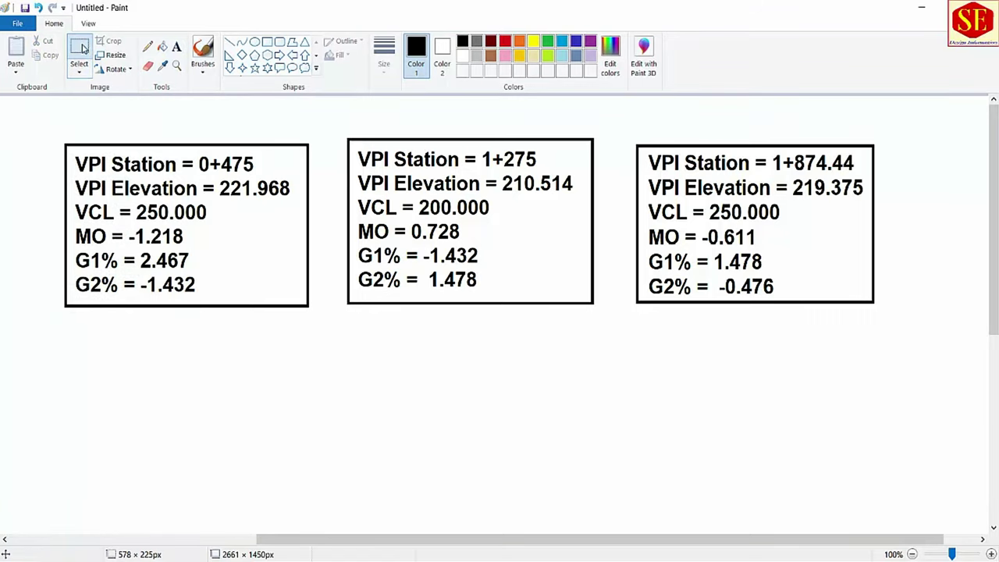
Step: Copy the first VPI box (Station 0+475) to the clipboard
{"action": "left_click", "coordinate": [84, 48]}
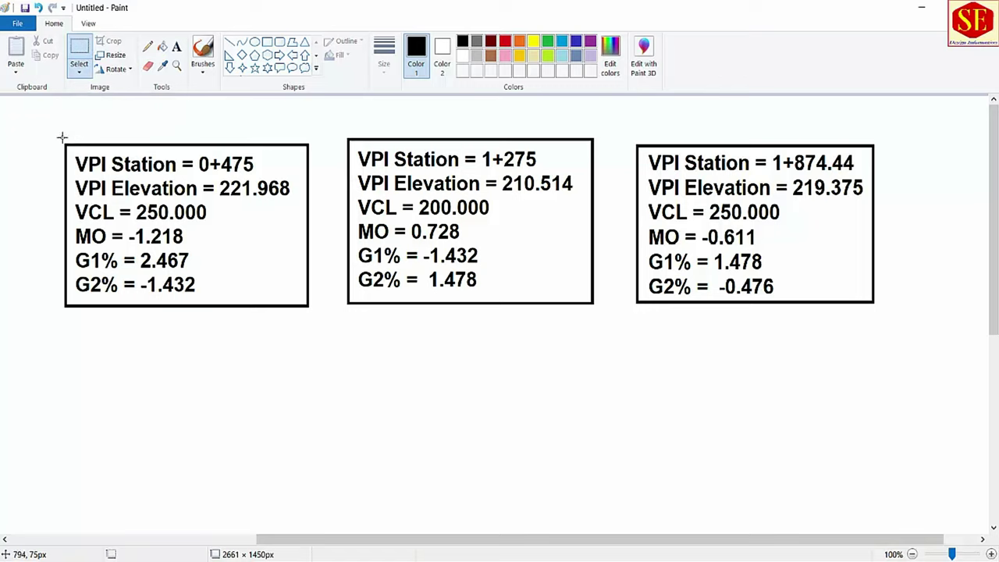
{"action": "left_click_drag", "start_coordinate": [64, 142], "coordinate": [308, 309]}
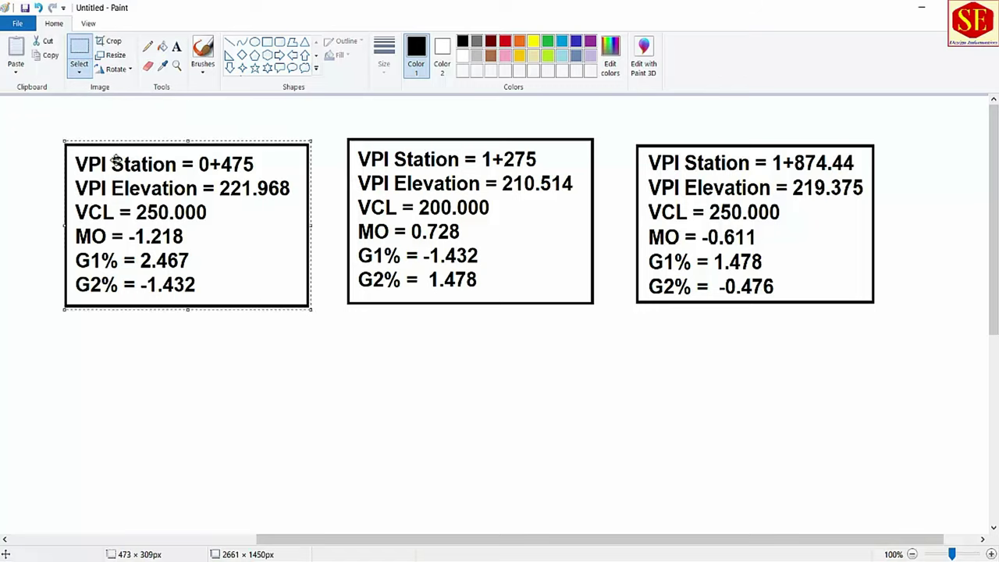
{"action": "right_click", "coordinate": [131, 196]}
{"action": "left_click", "coordinate": [157, 220]}
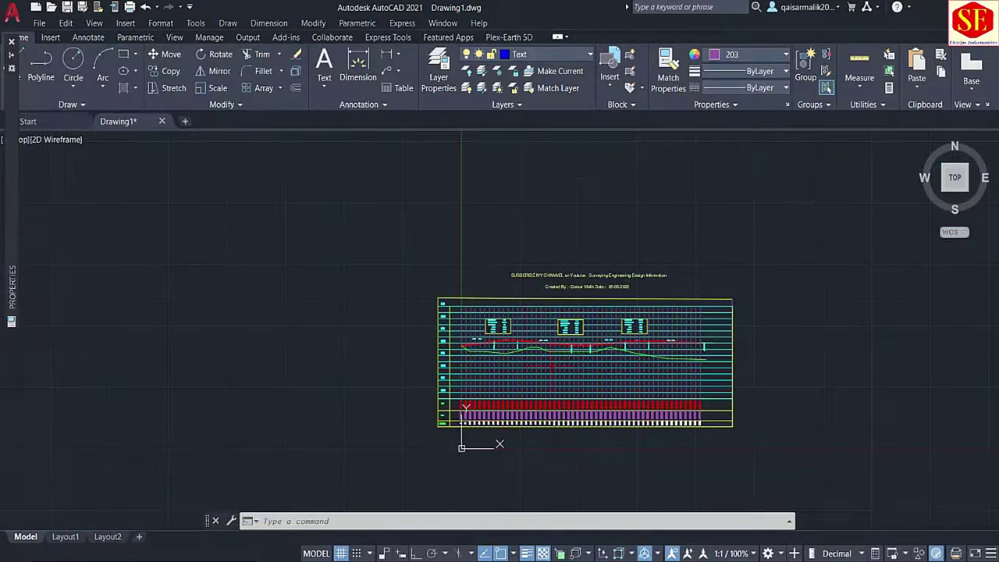
Step: Zoom in and out on the 475 VPI box in the AutoCAD profile drawing
{"action": "scroll", "coordinate": [494, 356], "scroll_direction": "up", "scroll_amount": 5}
{"action": "scroll", "coordinate": [282, 209], "scroll_direction": "up", "scroll_amount": 4}
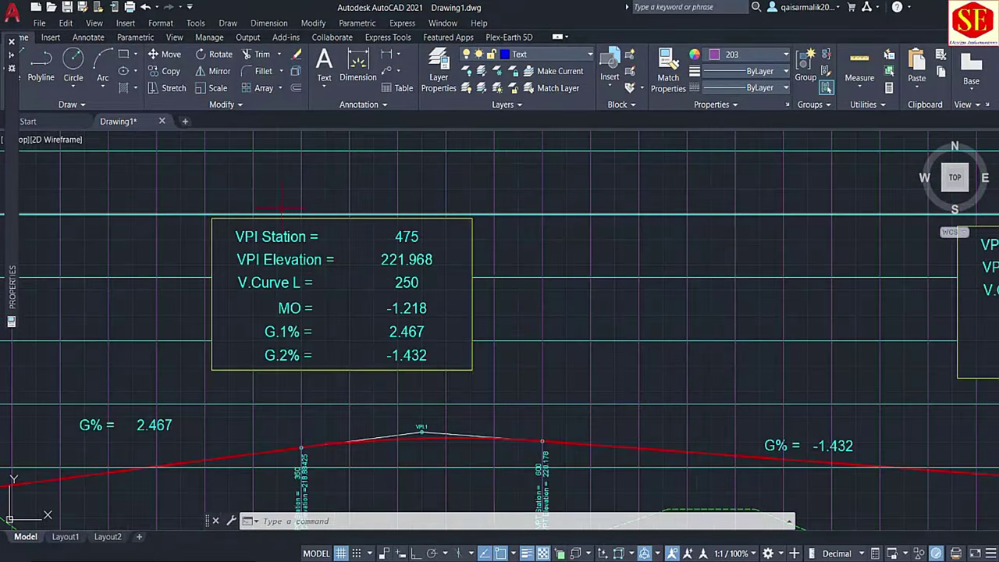
{"action": "scroll", "coordinate": [309, 287], "scroll_direction": "down", "scroll_amount": 6}
{"action": "scroll", "coordinate": [435, 374], "scroll_direction": "up", "scroll_amount": 2}
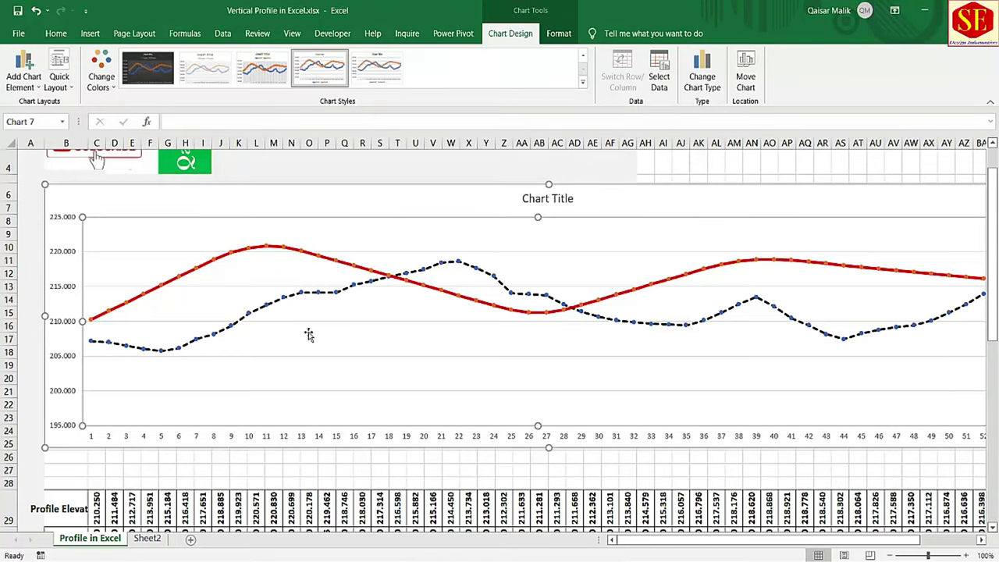
Step: Paste the 0+475 VPI parameter picture into the sheet and shrink it to a small box
{"action": "scroll", "coordinate": [629, 215], "scroll_direction": "up", "scroll_amount": 1}
{"action": "left_click", "coordinate": [751, 174]}
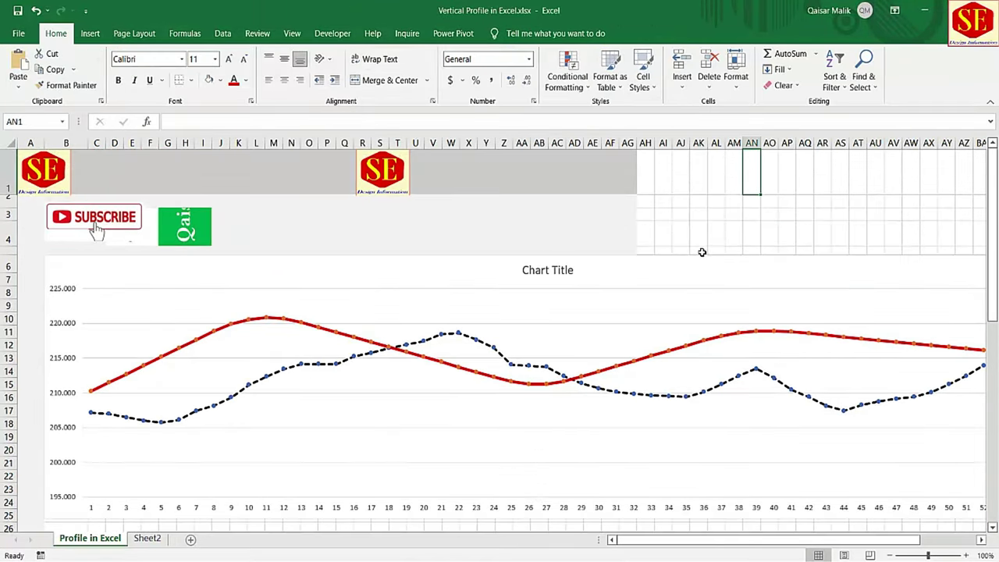
{"action": "key", "text": "ctrl+v"}
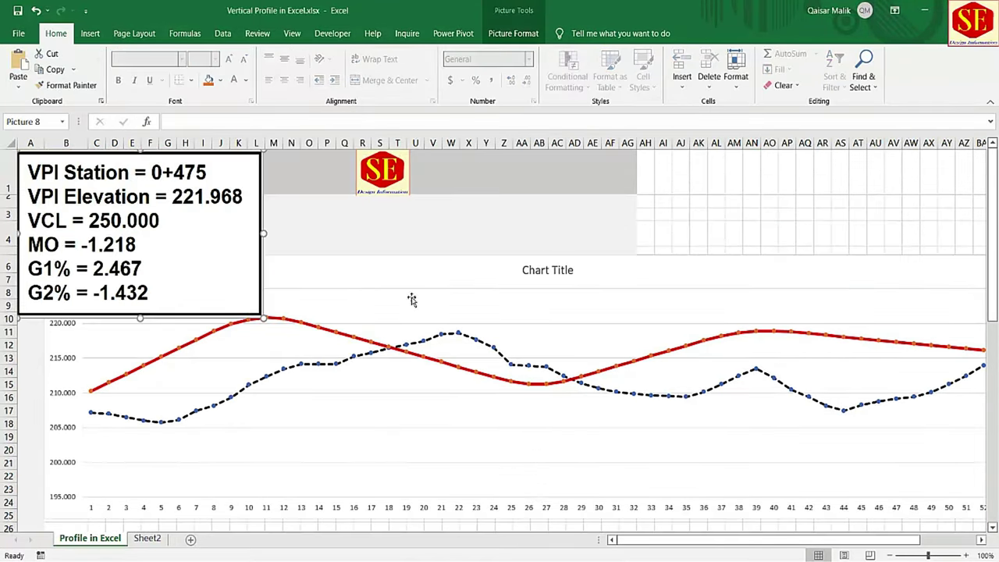
{"action": "left_click_drag", "start_coordinate": [95, 190], "coordinate": [283, 194]}
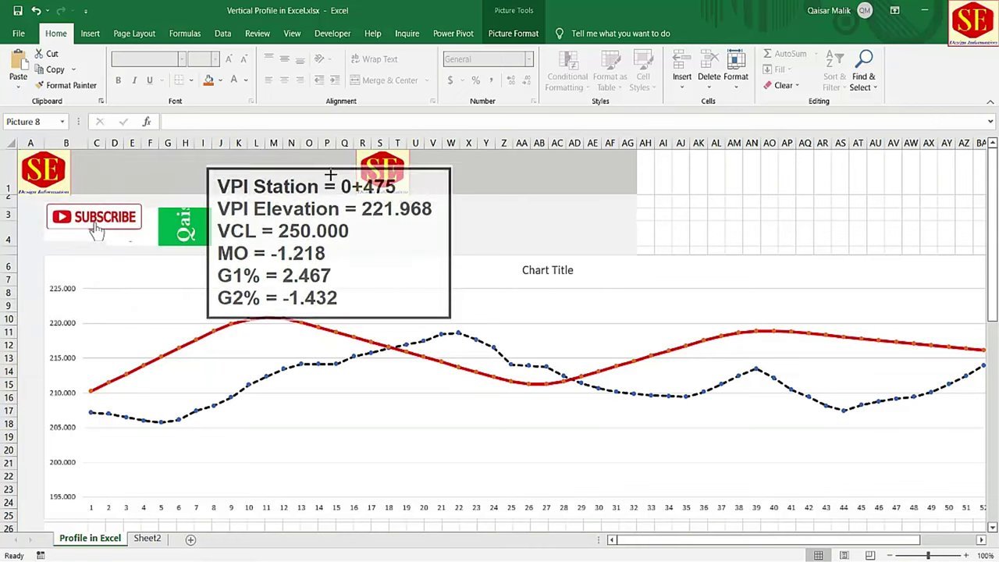
{"action": "left_click_drag", "start_coordinate": [330, 149], "coordinate": [330, 226]}
{"action": "left_click_drag", "start_coordinate": [451, 273], "coordinate": [304, 273]}
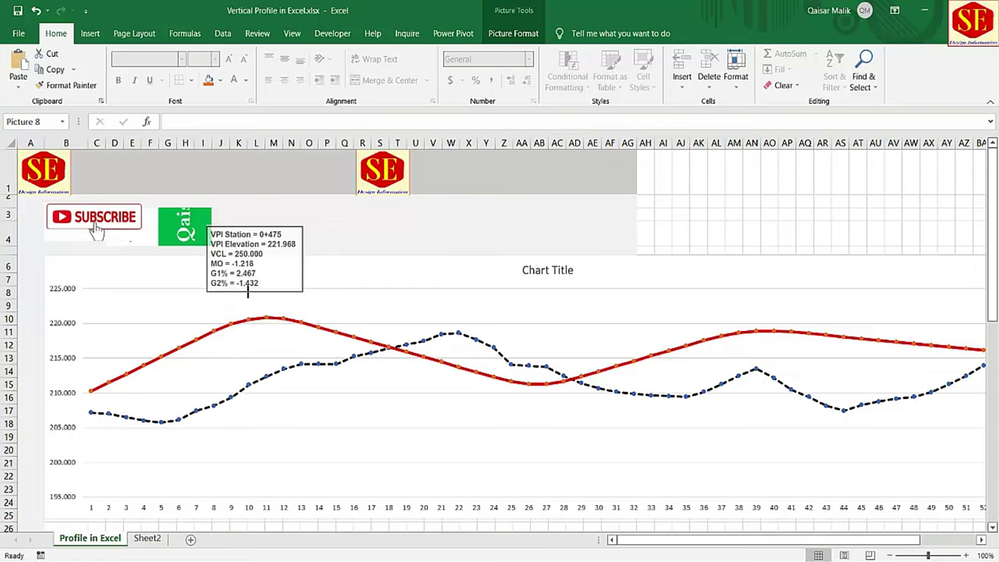
{"action": "mouse_move", "coordinate": [253, 320]}
{"action": "left_mouse_down"}
{"action": "mouse_move", "coordinate": [253, 267]}
{"action": "mouse_move", "coordinate": [247, 282]}
{"action": "left_mouse_up"}
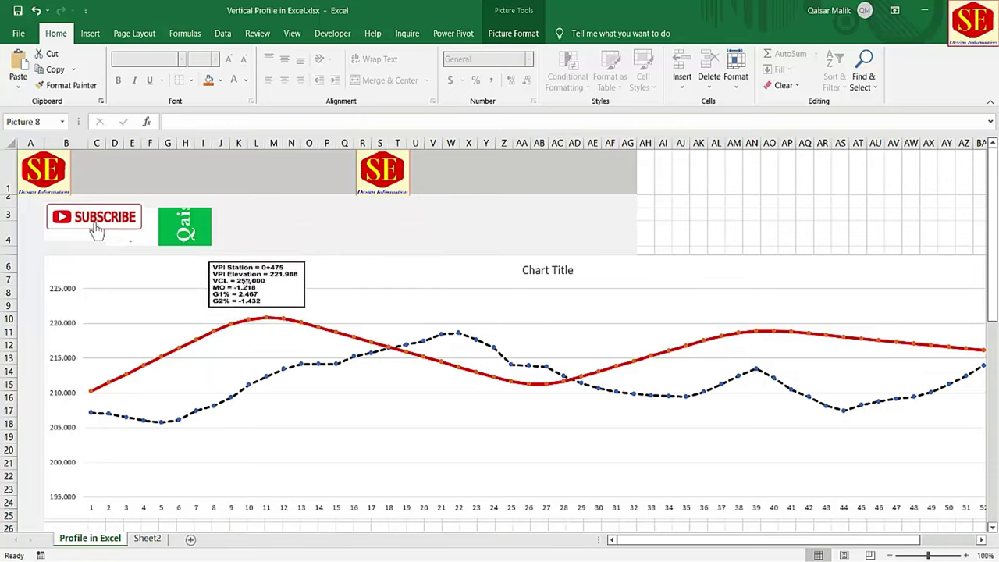
{"action": "left_click_drag", "start_coordinate": [308, 286], "coordinate": [314, 286]}
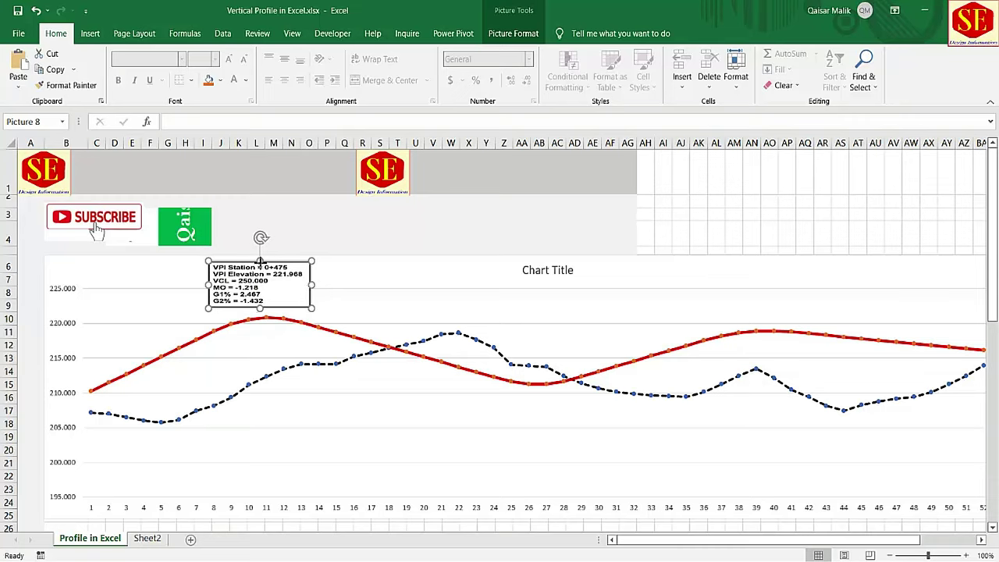
Step: Move the 0+475 box into the chart below the curves near stations 7–12
{"action": "left_click", "coordinate": [346, 285]}
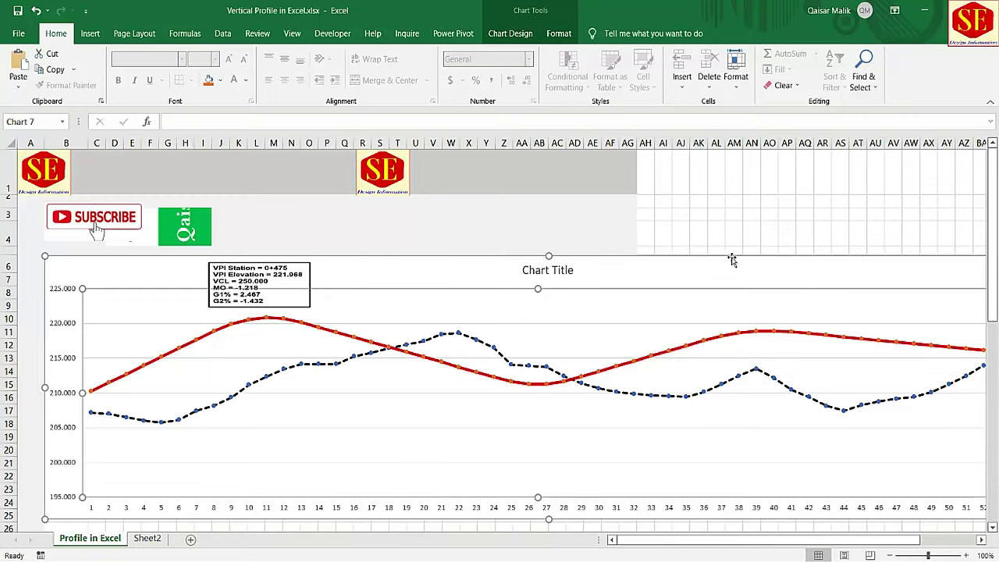
{"action": "left_click", "coordinate": [769, 232]}
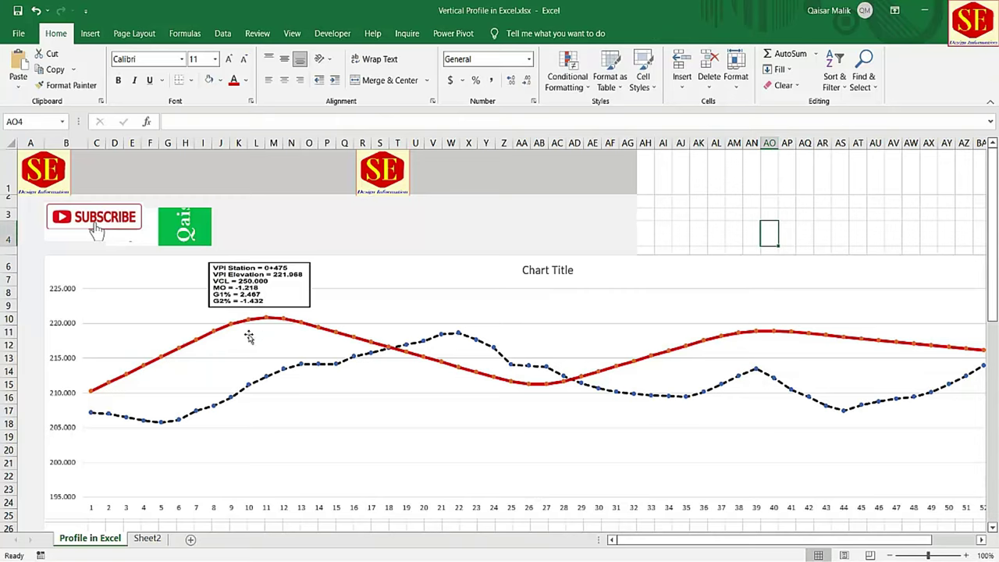
{"action": "left_click_drag", "start_coordinate": [272, 275], "coordinate": [261, 441]}
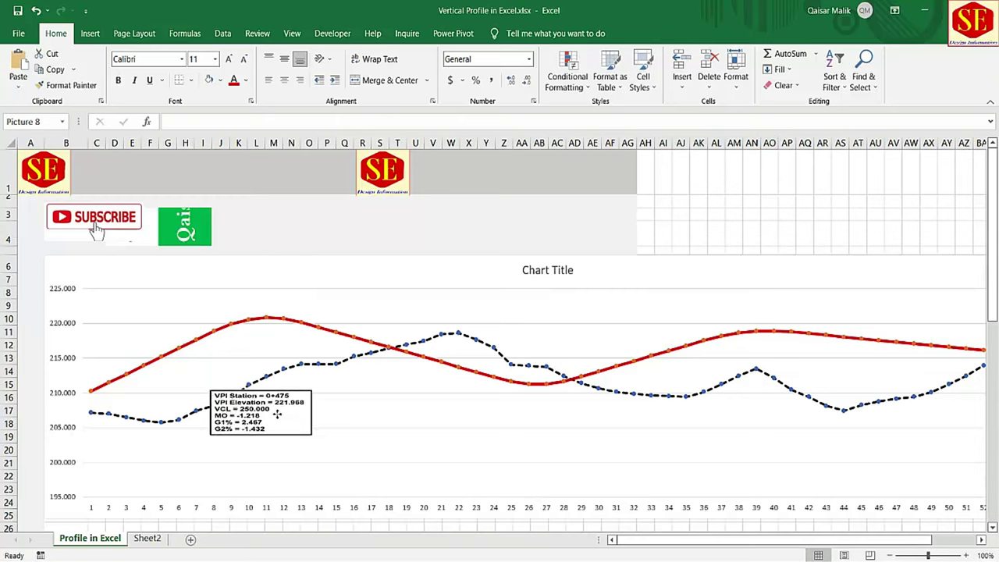
{"action": "left_click", "coordinate": [230, 418]}
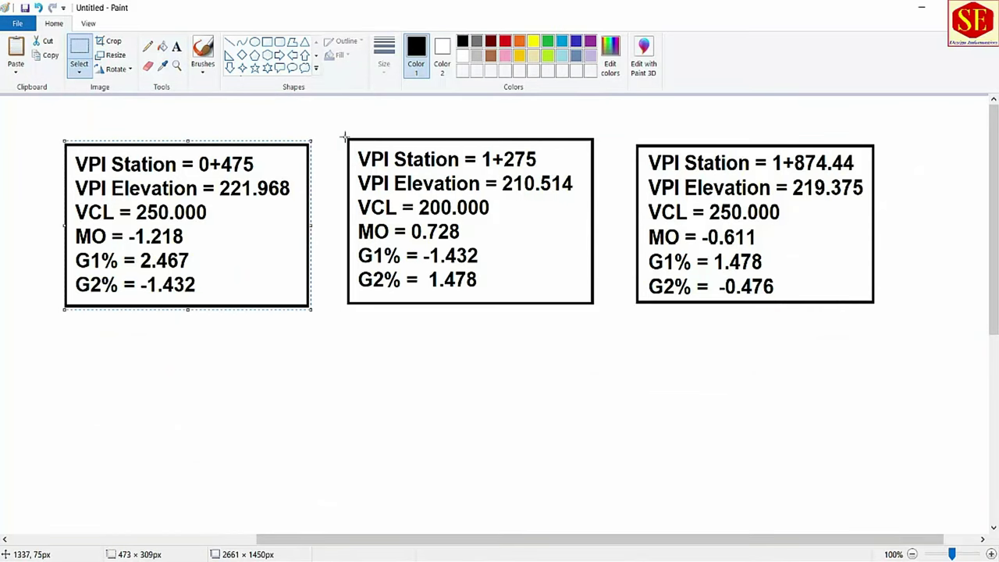
Step: Copy the middle 1+275 VPI box from Paint and paste it into Excel as a picture
{"action": "mouse_move", "coordinate": [346, 137]}
{"action": "left_mouse_down"}
{"action": "mouse_move", "coordinate": [442, 181]}
{"action": "mouse_move", "coordinate": [596, 305]}
{"action": "left_mouse_up"}
{"action": "right_click", "coordinate": [538, 221]}
{"action": "left_click", "coordinate": [550, 242]}
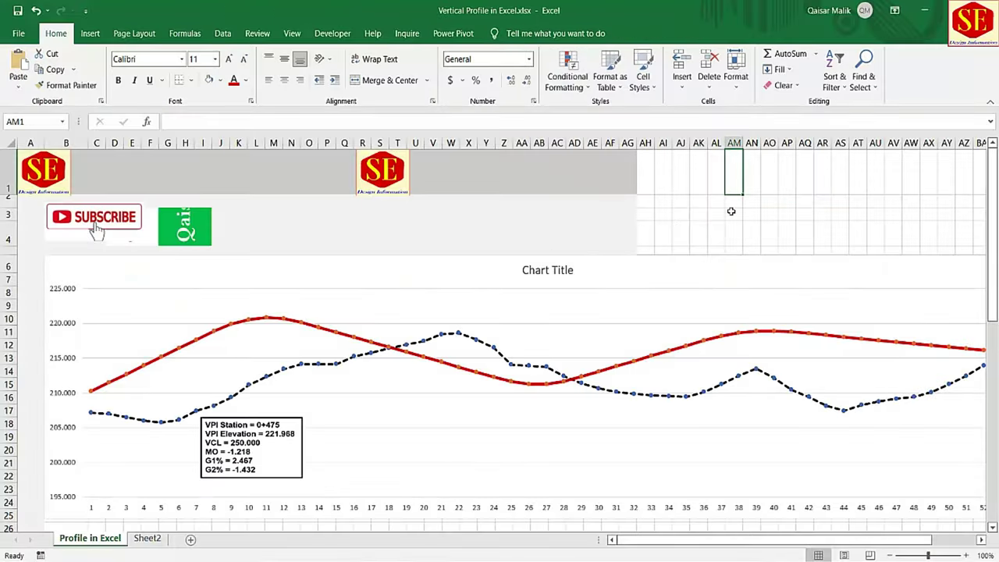
{"action": "key", "text": "ctrl+v"}
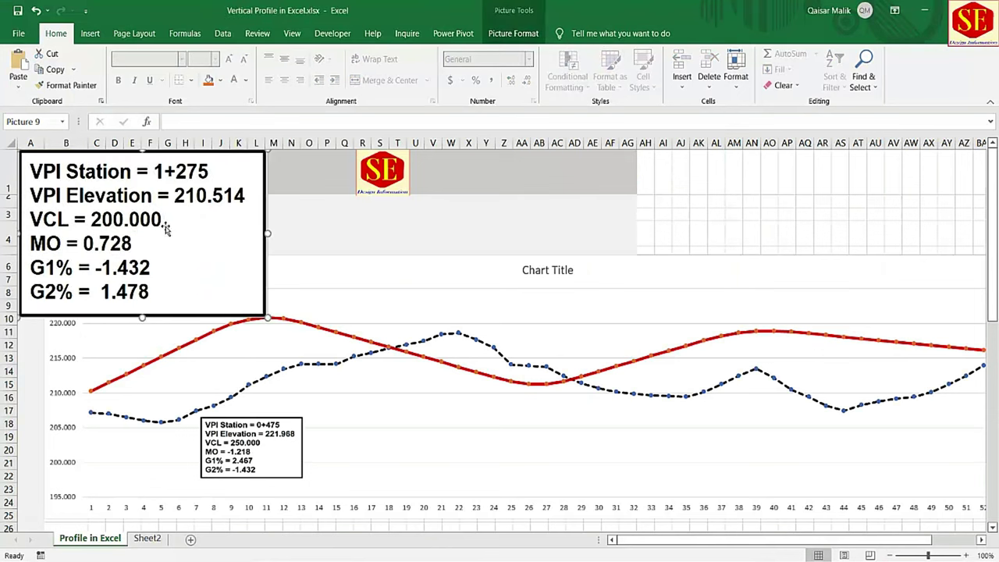
{"action": "key", "text": "Delete"}
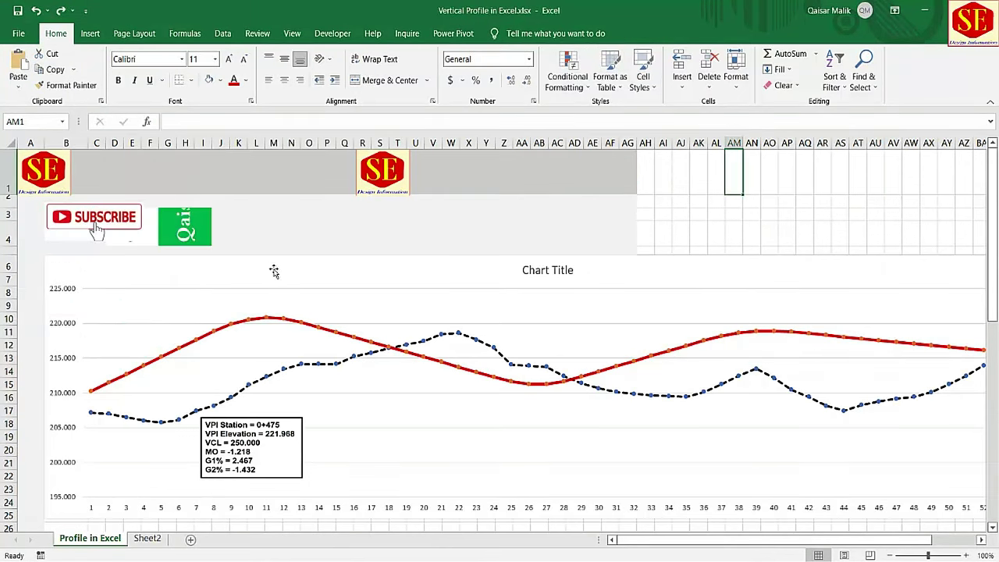
{"action": "right_click", "coordinate": [734, 201]}
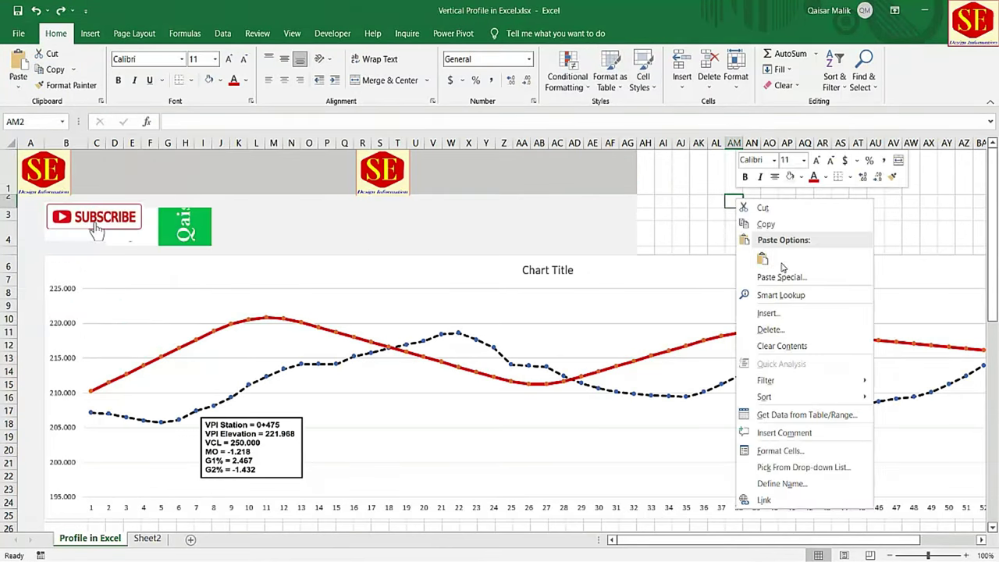
{"action": "left_click", "coordinate": [763, 259]}
Step: Resize the 1+275 box to match the 0+475 box and place it below the curves near stations 23–28
{"action": "left_click_drag", "start_coordinate": [231, 235], "coordinate": [554, 242]}
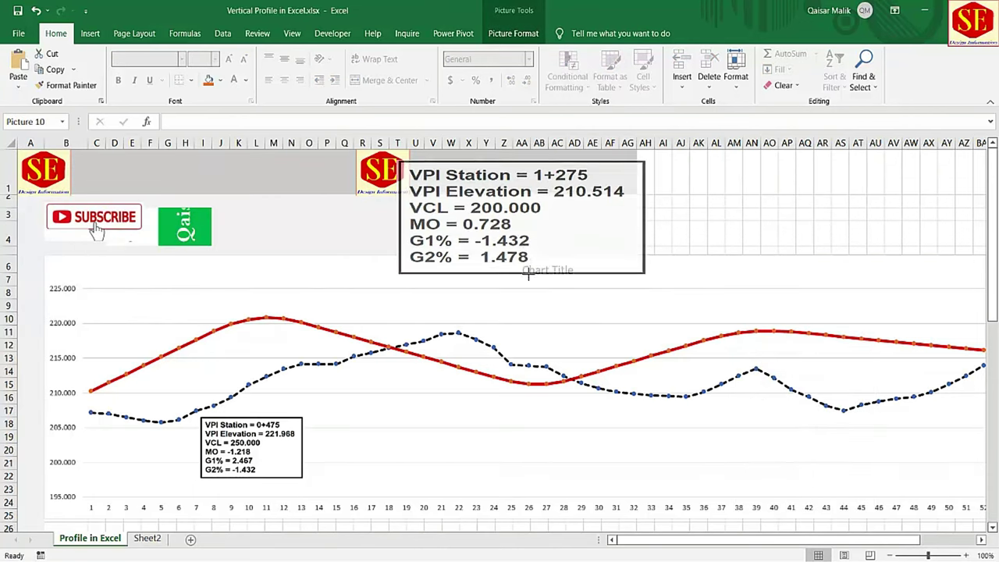
{"action": "left_click_drag", "start_coordinate": [522, 327], "coordinate": [522, 240]}
{"action": "left_click_drag", "start_coordinate": [649, 201], "coordinate": [531, 202]}
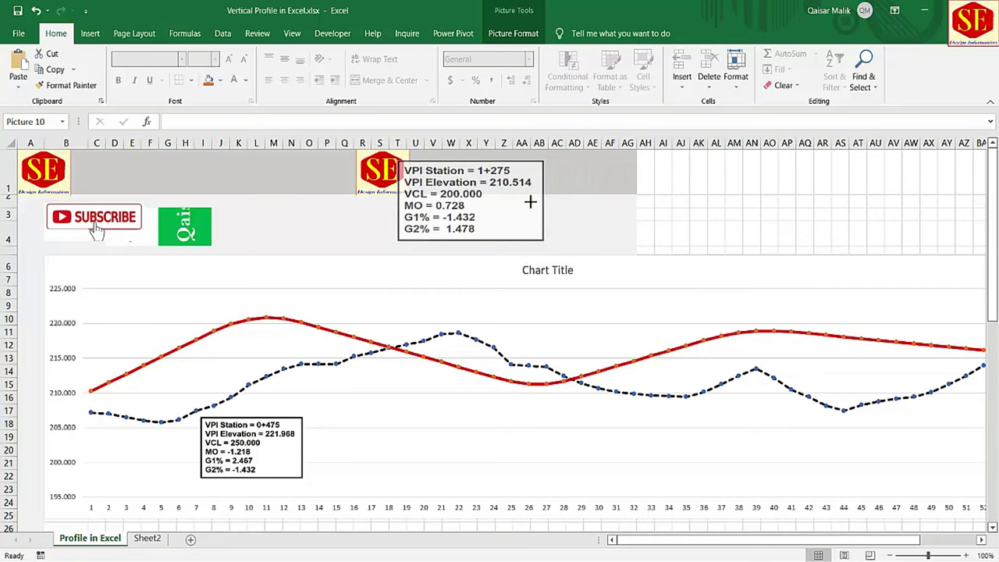
{"action": "mouse_move", "coordinate": [438, 196]}
{"action": "left_mouse_down"}
{"action": "mouse_move", "coordinate": [501, 450]}
{"action": "mouse_move", "coordinate": [519, 441]}
{"action": "mouse_move", "coordinate": [500, 446]}
{"action": "left_mouse_up"}
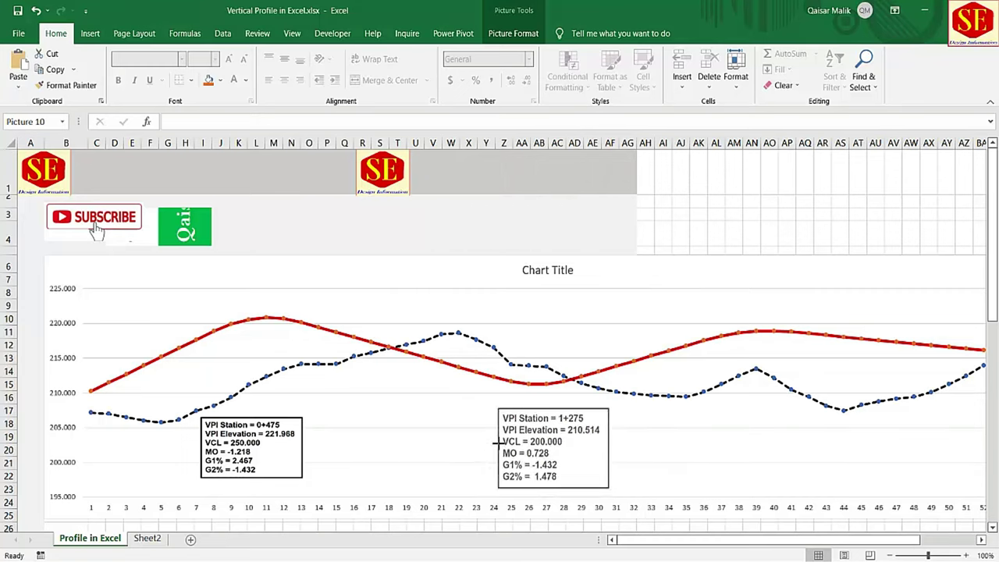
{"action": "mouse_move", "coordinate": [554, 489]}
{"action": "left_mouse_down"}
{"action": "mouse_move", "coordinate": [551, 467]}
{"action": "mouse_move", "coordinate": [559, 480]}
{"action": "mouse_move", "coordinate": [258, 456]}
{"action": "left_mouse_up"}
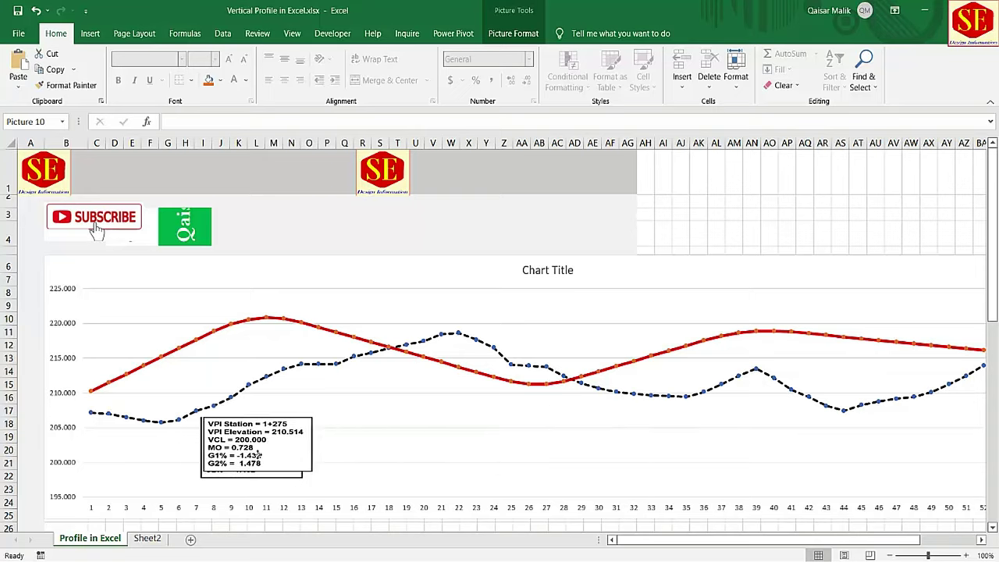
{"action": "left_click_drag", "start_coordinate": [312, 445], "coordinate": [303, 445]}
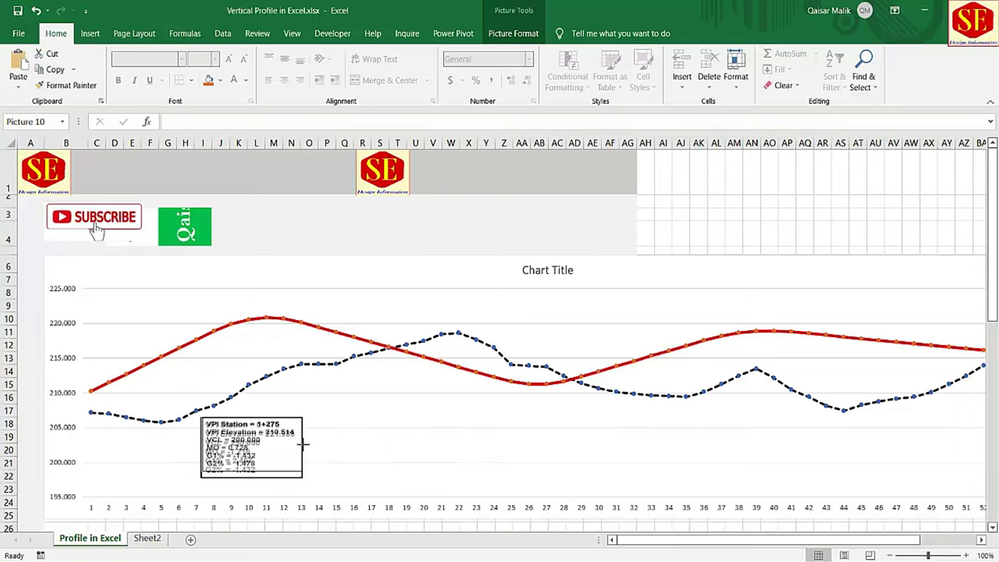
{"action": "mouse_move", "coordinate": [255, 472]}
{"action": "left_mouse_down"}
{"action": "mouse_move", "coordinate": [248, 452]}
{"action": "mouse_move", "coordinate": [521, 461]}
{"action": "left_mouse_up"}
{"action": "left_click", "coordinate": [801, 220]}
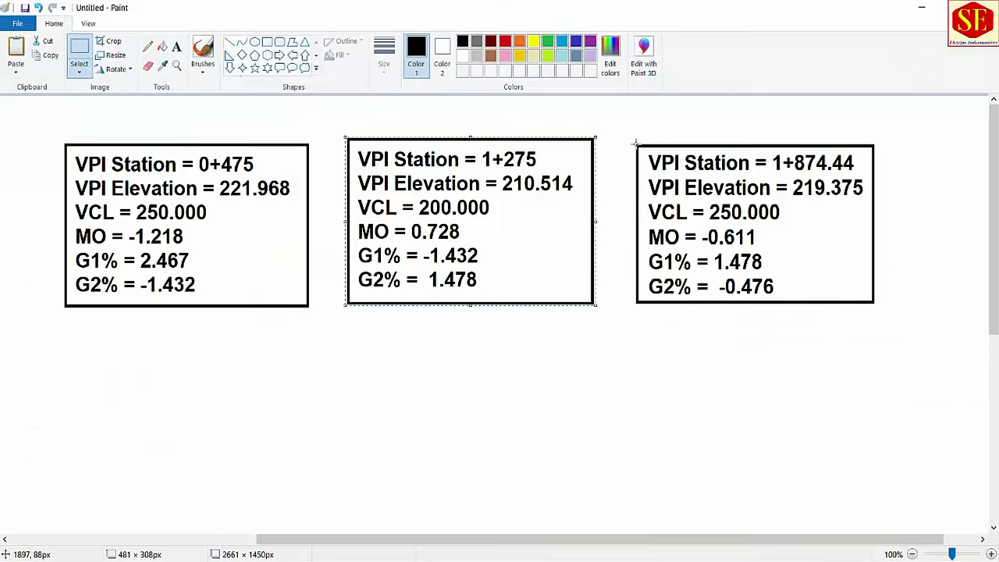
Step: Copy the right 1+874.44 VPI box from Paint and paste it as a picture onto the chart's right side
{"action": "left_click_drag", "start_coordinate": [637, 145], "coordinate": [875, 304]}
{"action": "right_click", "coordinate": [821, 249]}
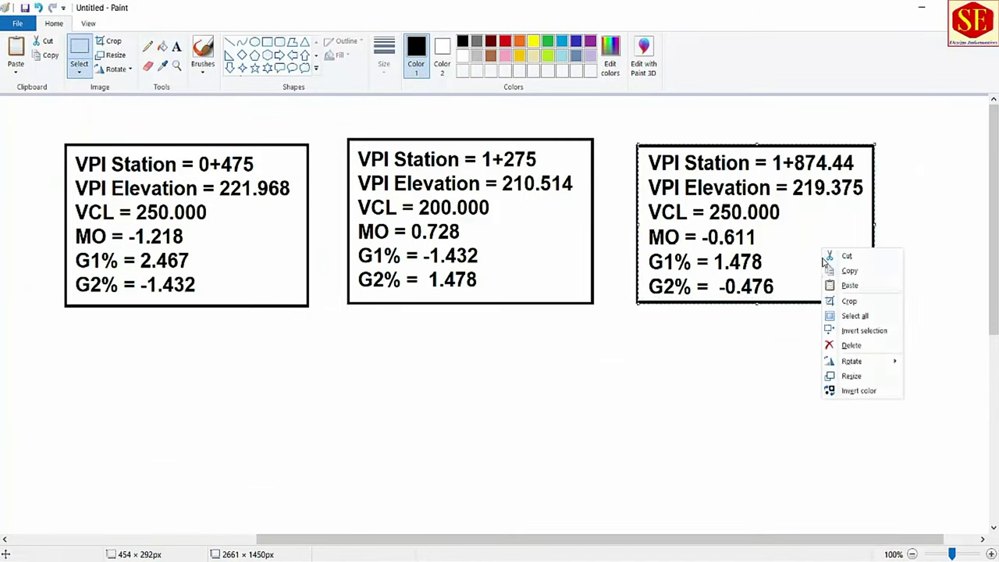
{"action": "left_click", "coordinate": [835, 270]}
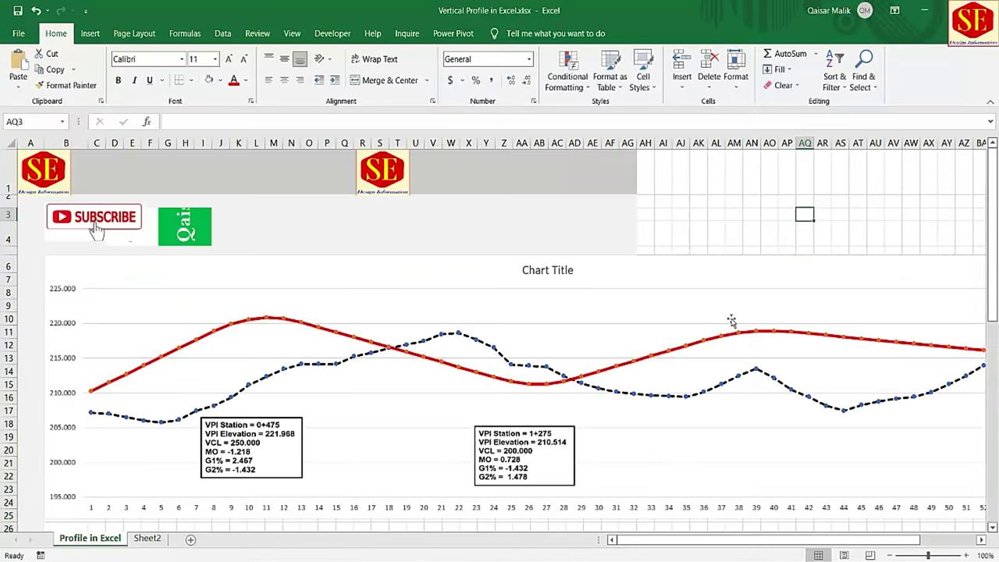
{"action": "left_click", "coordinate": [686, 204]}
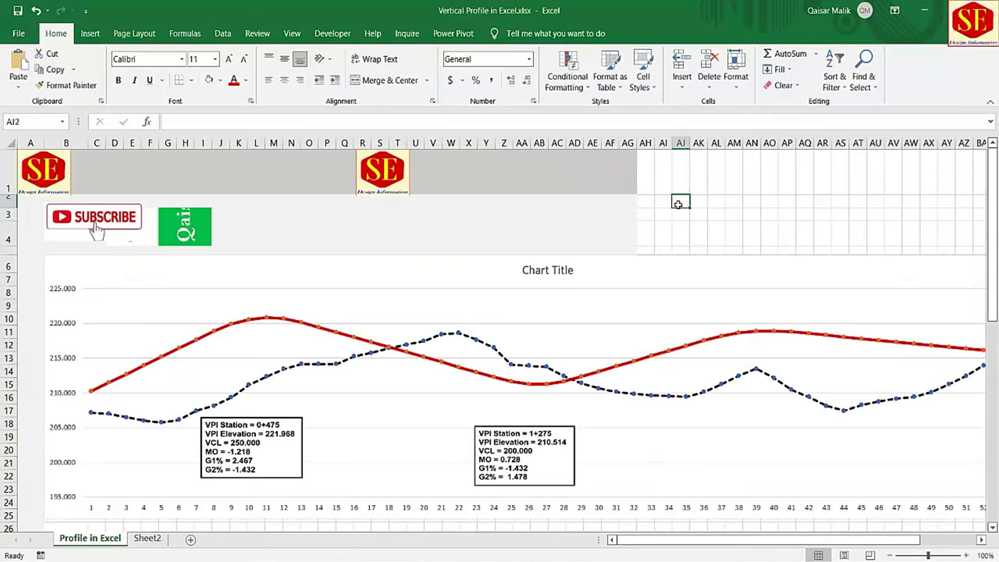
{"action": "right_click", "coordinate": [682, 201]}
{"action": "left_click", "coordinate": [712, 218]}
{"action": "left_click_drag", "start_coordinate": [178, 263], "coordinate": [830, 437]}
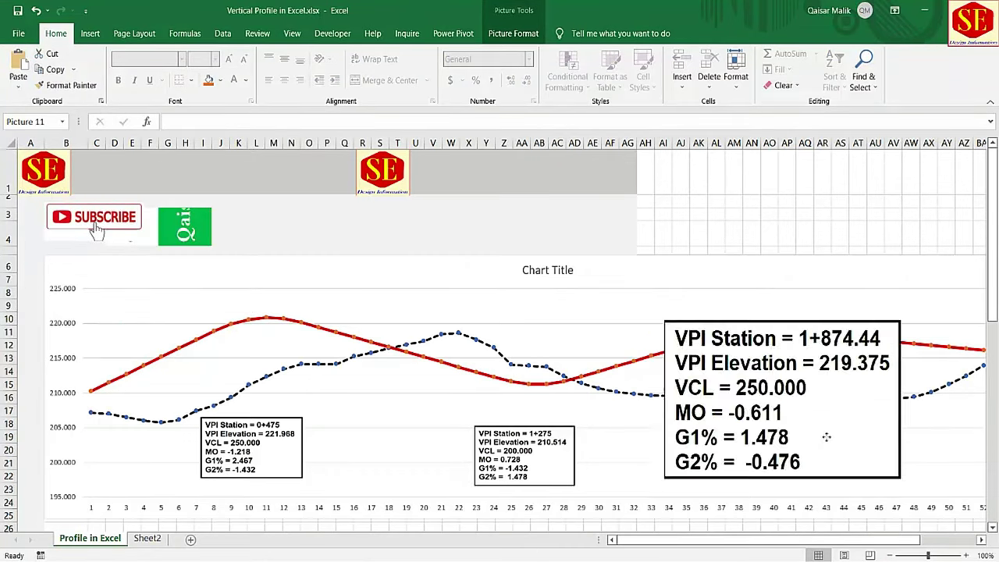
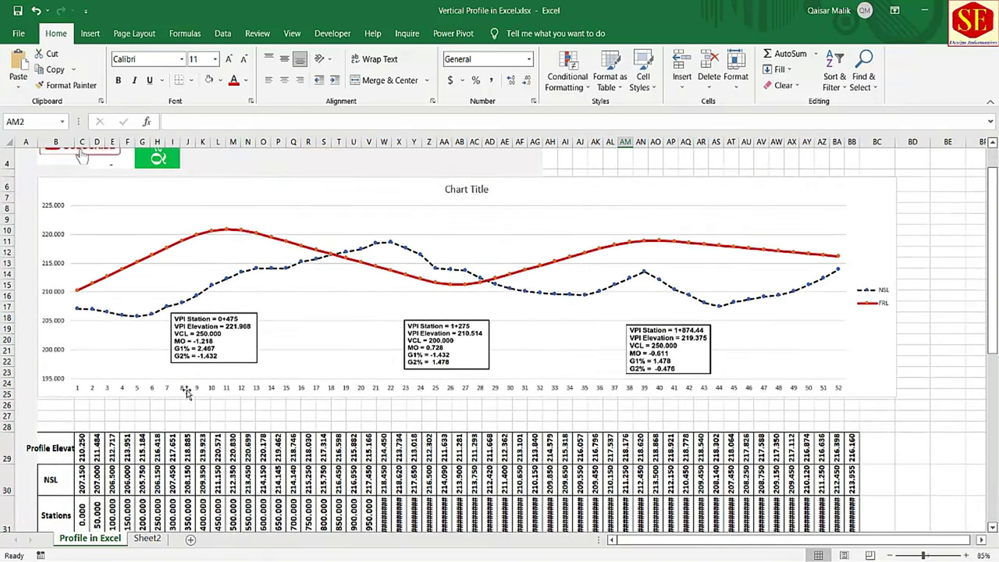
Step: Apply the custom number format 0+000 to the station values in C31:BB31
{"action": "scroll", "coordinate": [187, 394], "scroll_direction": "down", "scroll_amount": 2}
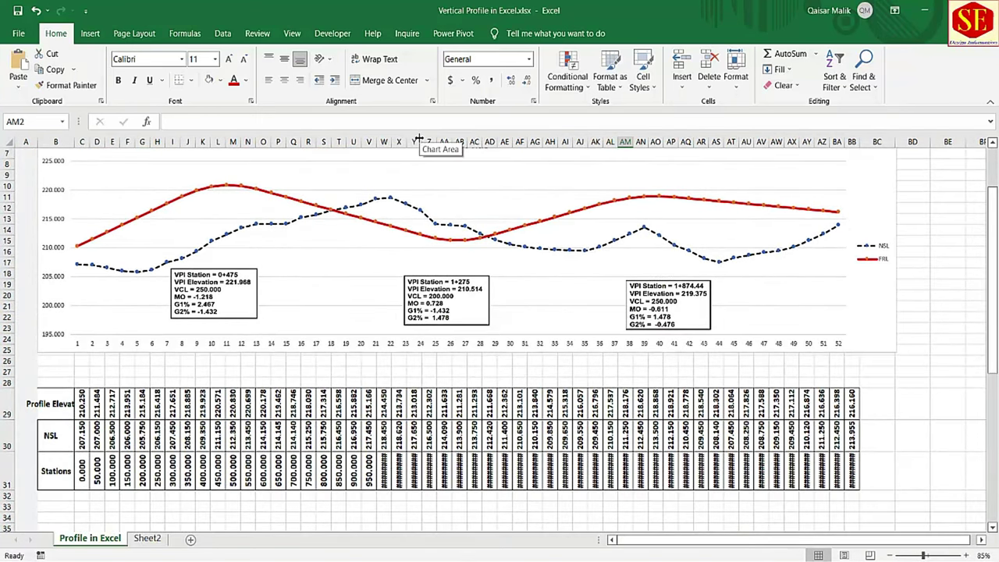
{"action": "left_click", "coordinate": [70, 479]}
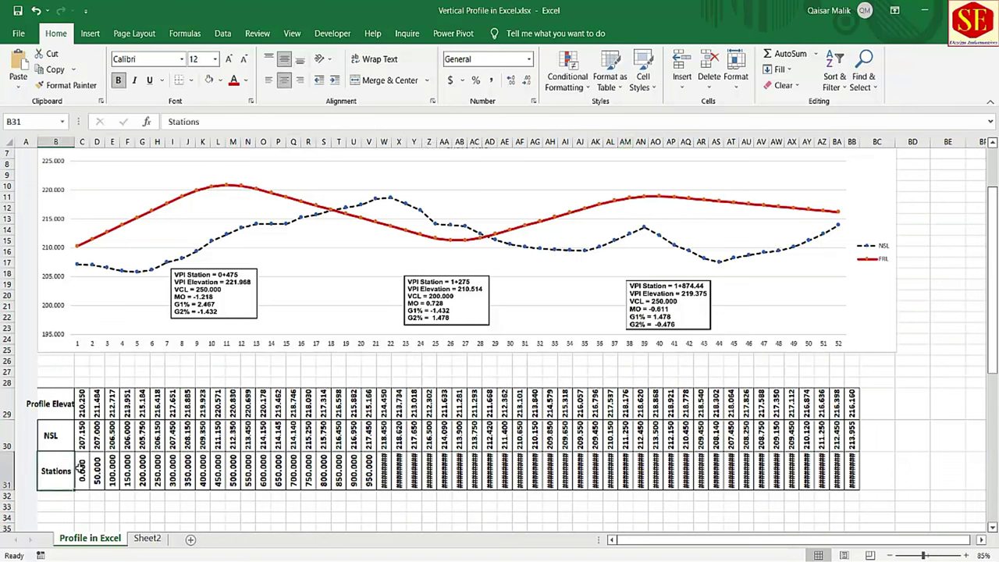
{"action": "left_click_drag", "start_coordinate": [81, 467], "coordinate": [859, 471]}
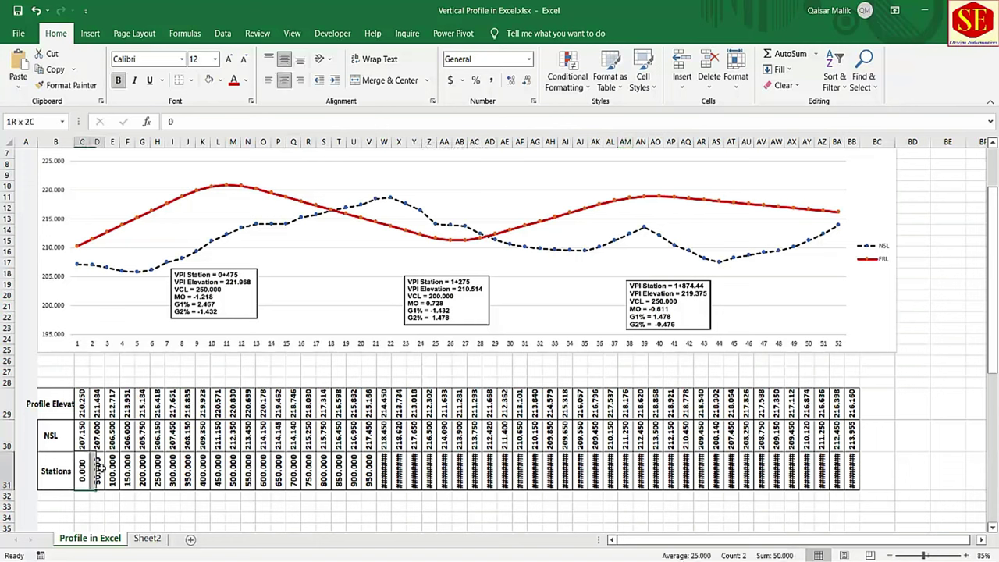
{"action": "left_click", "coordinate": [853, 468]}
{"action": "left_click_drag", "start_coordinate": [75, 469], "coordinate": [854, 472]}
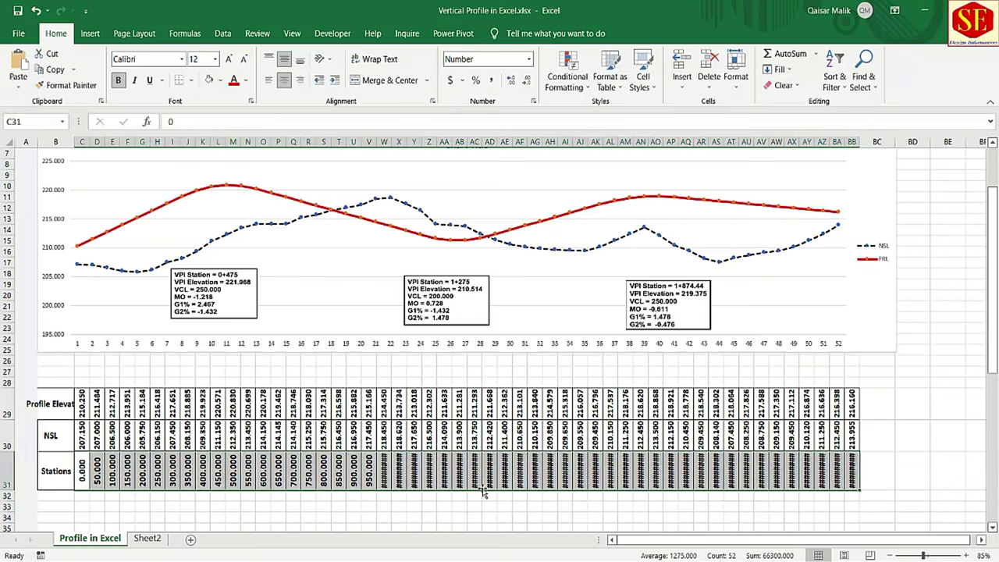
{"action": "right_click", "coordinate": [453, 471]}
{"action": "left_click", "coordinate": [507, 407]}
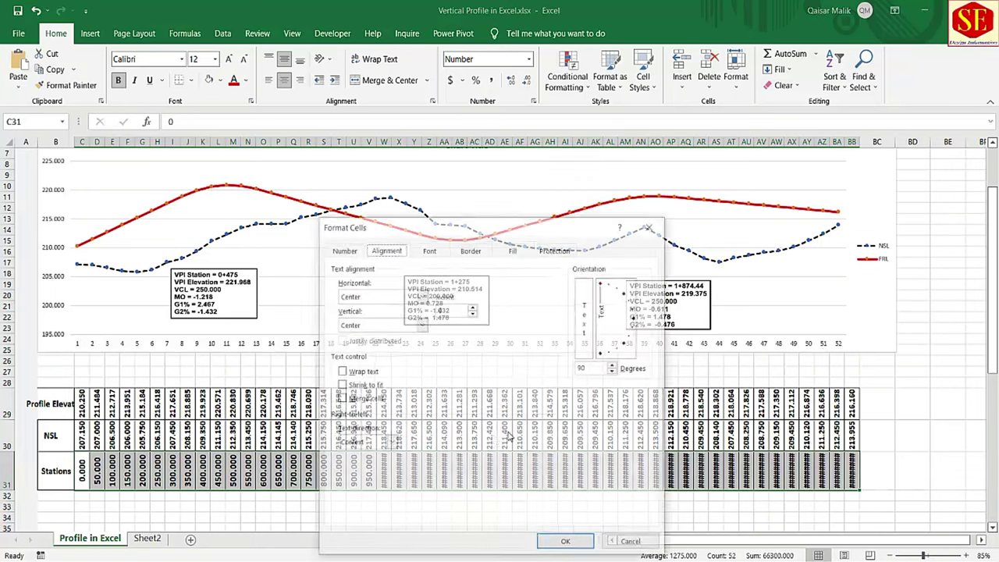
{"action": "left_click", "coordinate": [344, 249]}
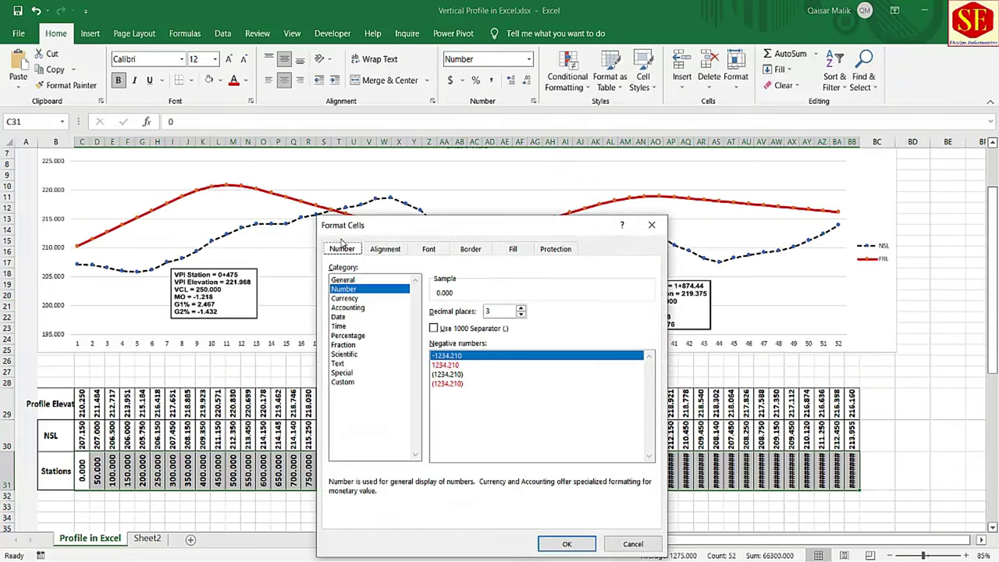
{"action": "left_click", "coordinate": [343, 383]}
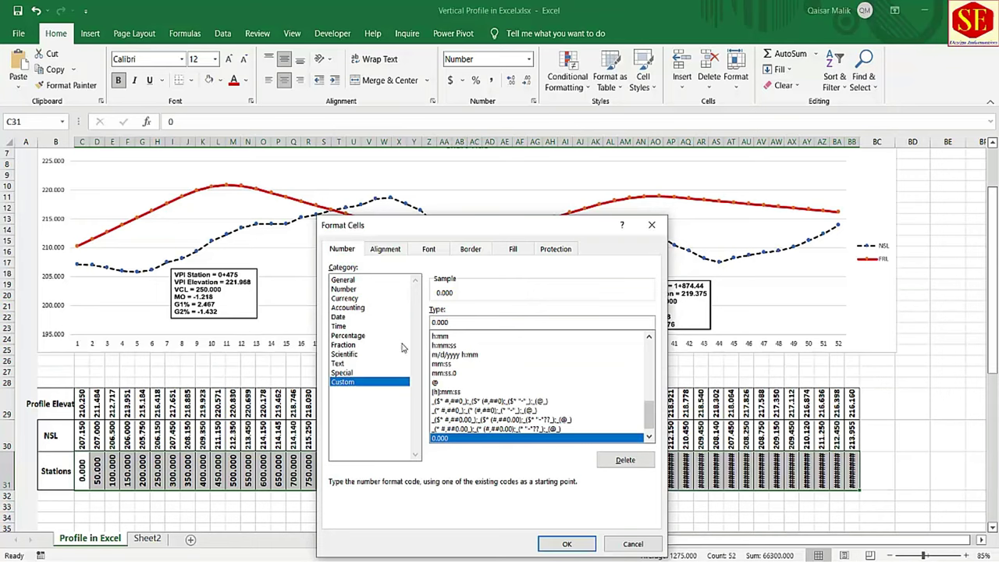
{"action": "key", "text": "BackSpace"}
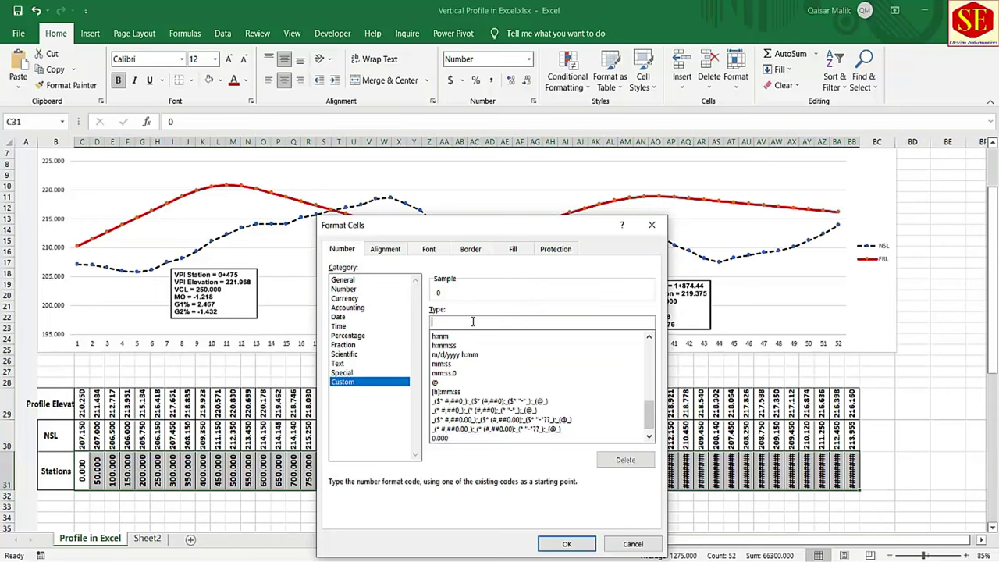
{"action": "type", "text": "0+000"}
{"action": "left_click", "coordinate": [571, 544]}
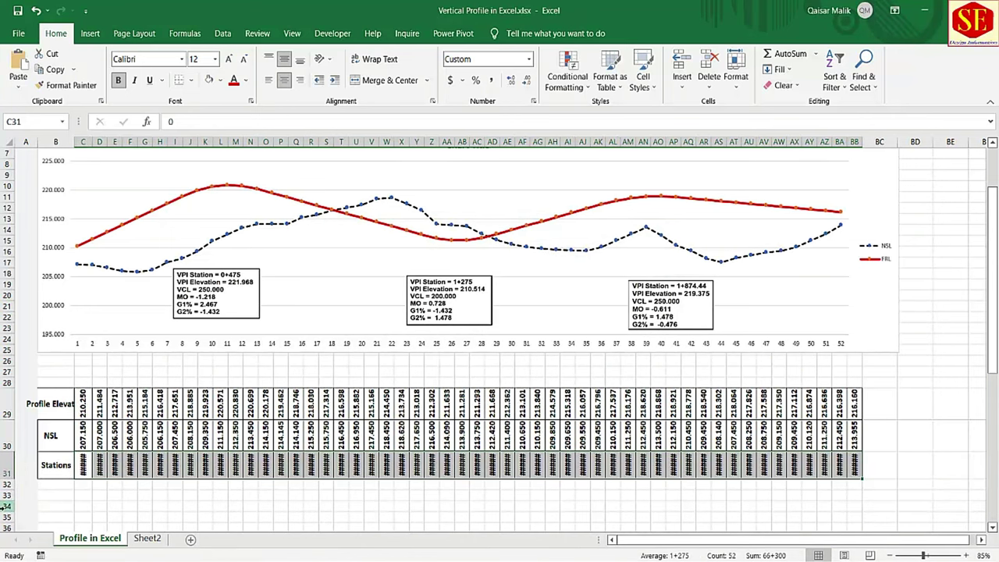
Step: Set row 31's height to 40 so chainages 0+000 through 2+550 display fully
{"action": "left_click", "coordinate": [8, 473]}
{"action": "left_click_drag", "start_coordinate": [11, 477], "coordinate": [9, 491]}
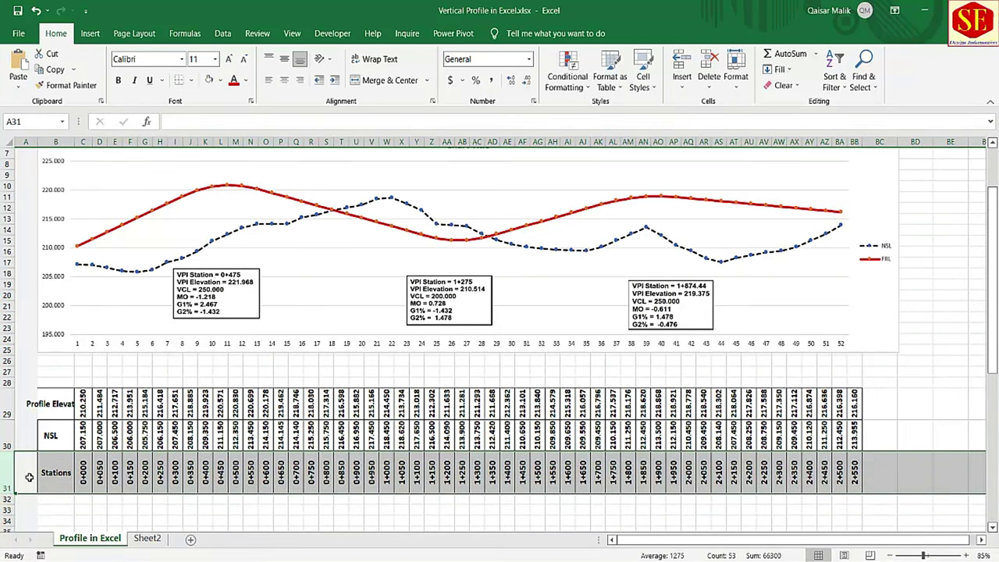
{"action": "left_click_drag", "start_coordinate": [10, 494], "coordinate": [10, 470]}
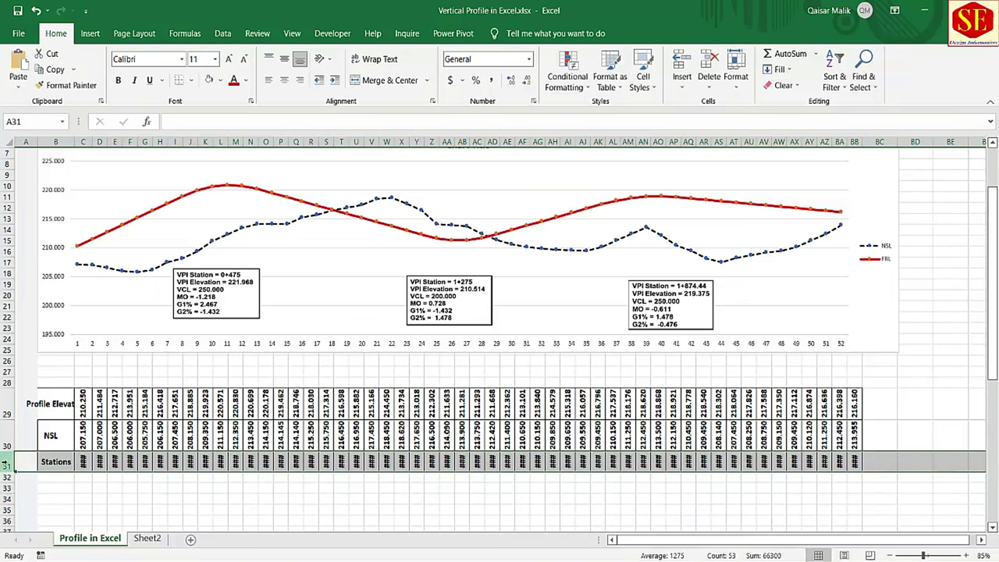
{"action": "right_click", "coordinate": [6, 464]}
{"action": "left_click", "coordinate": [48, 417]}
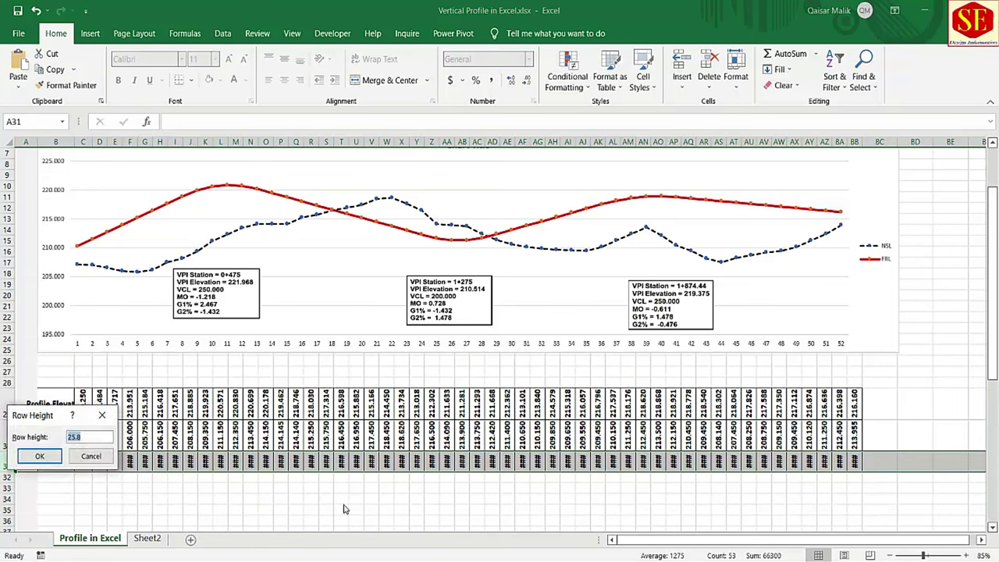
{"action": "type", "text": "40"}
{"action": "left_click", "coordinate": [39, 456]}
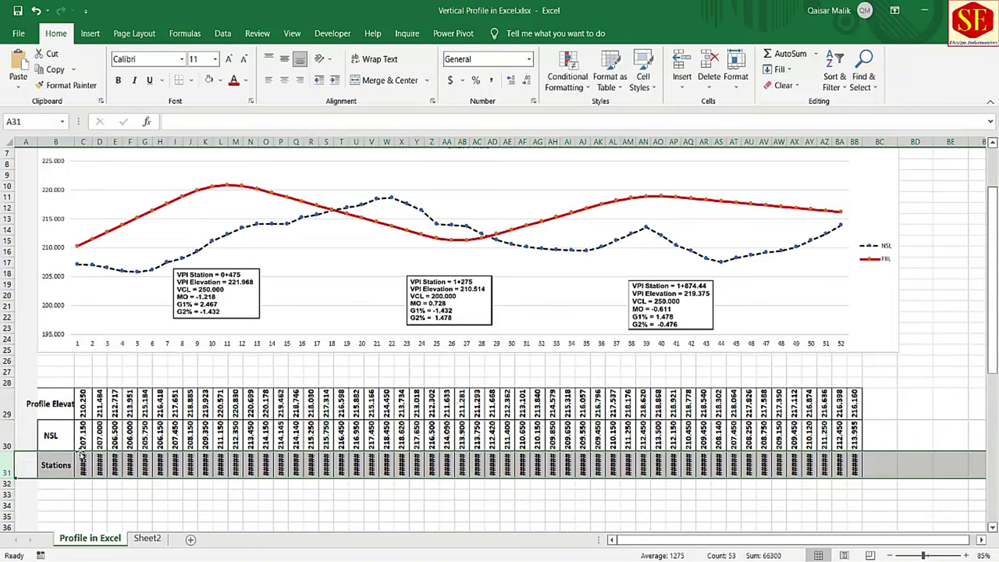
{"action": "right_click", "coordinate": [6, 465]}
{"action": "left_click", "coordinate": [28, 429]}
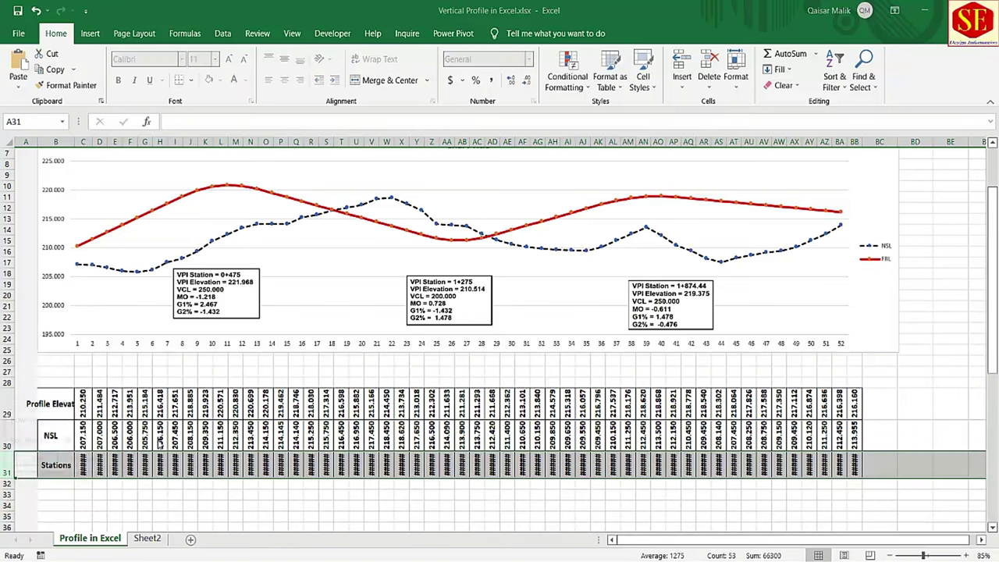
{"action": "type", "text": "40"}
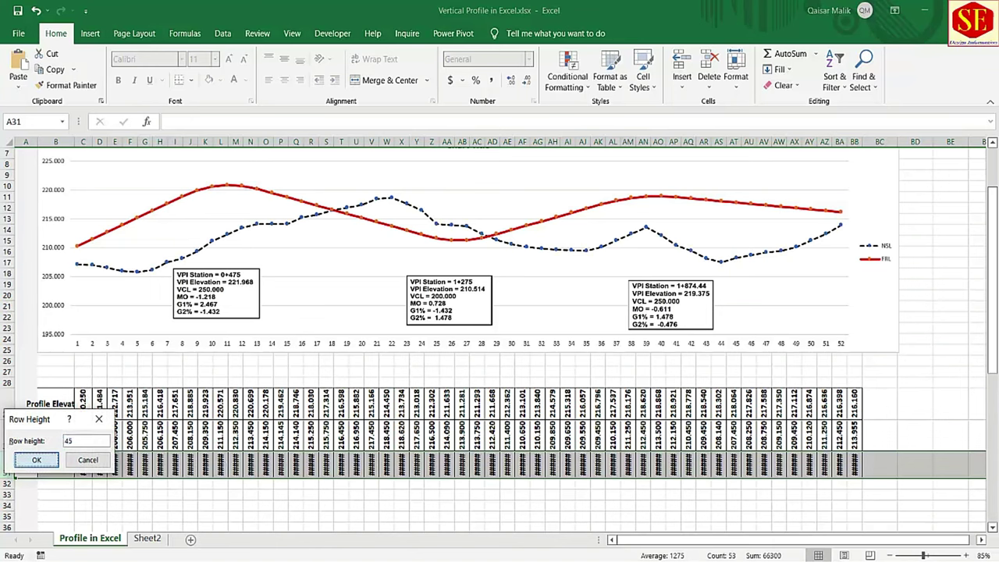
{"action": "key", "text": "Return"}
{"action": "left_click", "coordinate": [474, 494]}
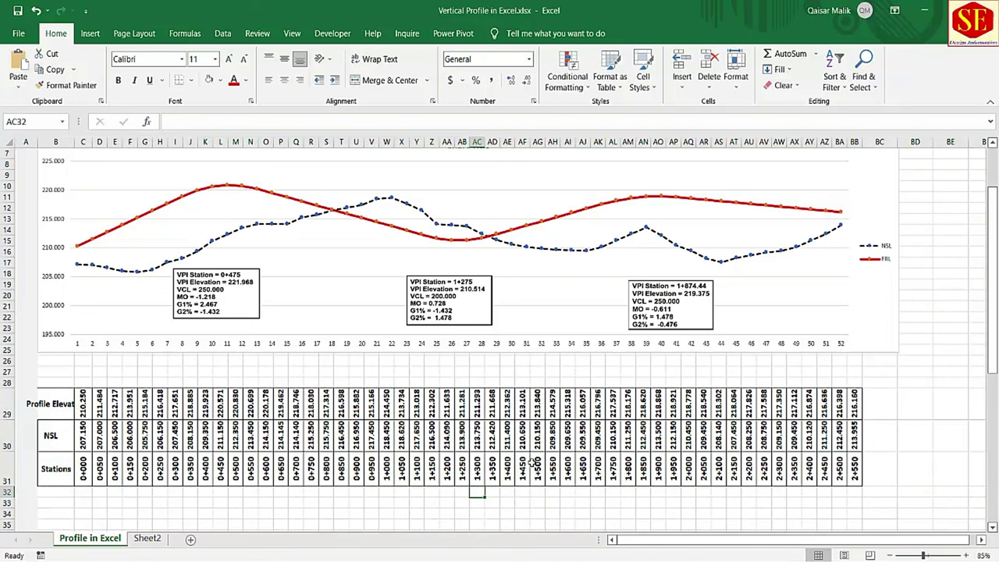
Step: Colour the Profile Elevation values in C29:BB29 red
{"action": "left_click_drag", "start_coordinate": [44, 435], "coordinate": [847, 435]}
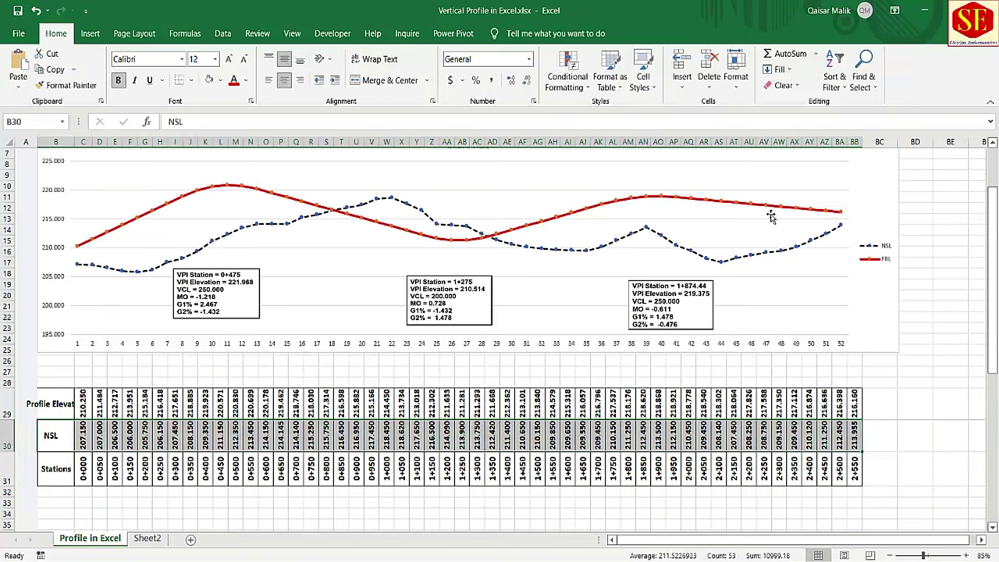
{"action": "left_click", "coordinate": [593, 508]}
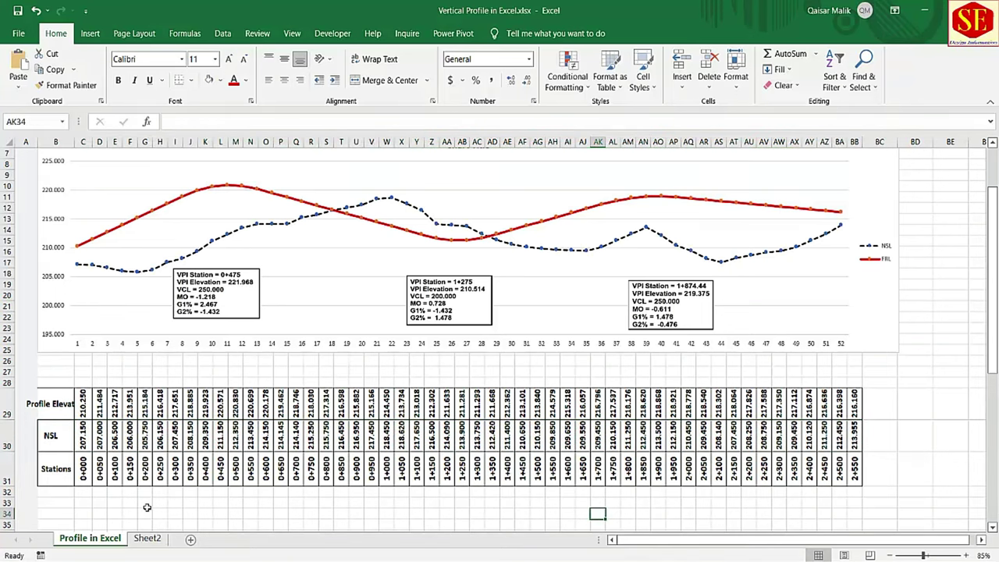
{"action": "left_click_drag", "start_coordinate": [84, 403], "coordinate": [857, 400]}
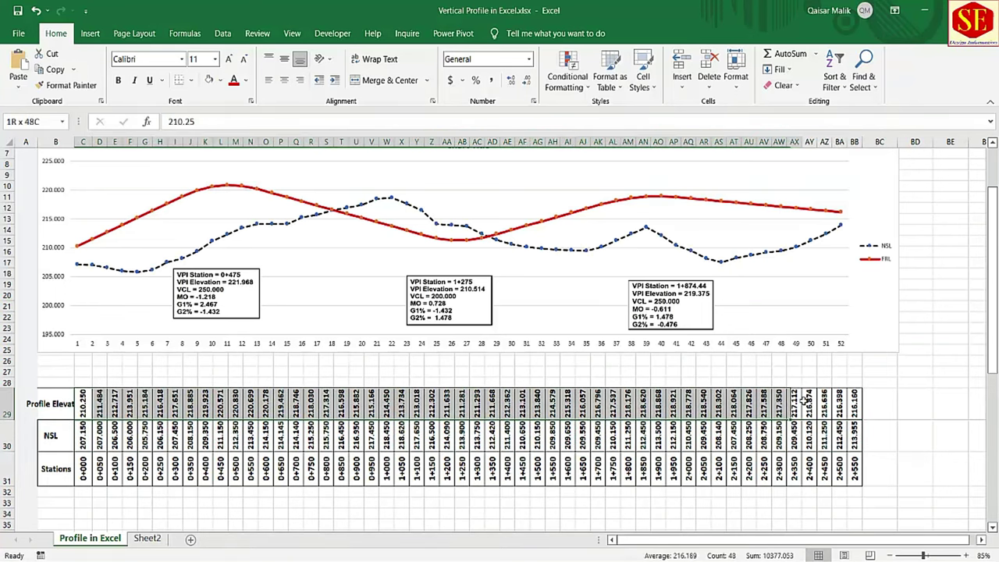
{"action": "left_click", "coordinate": [233, 79]}
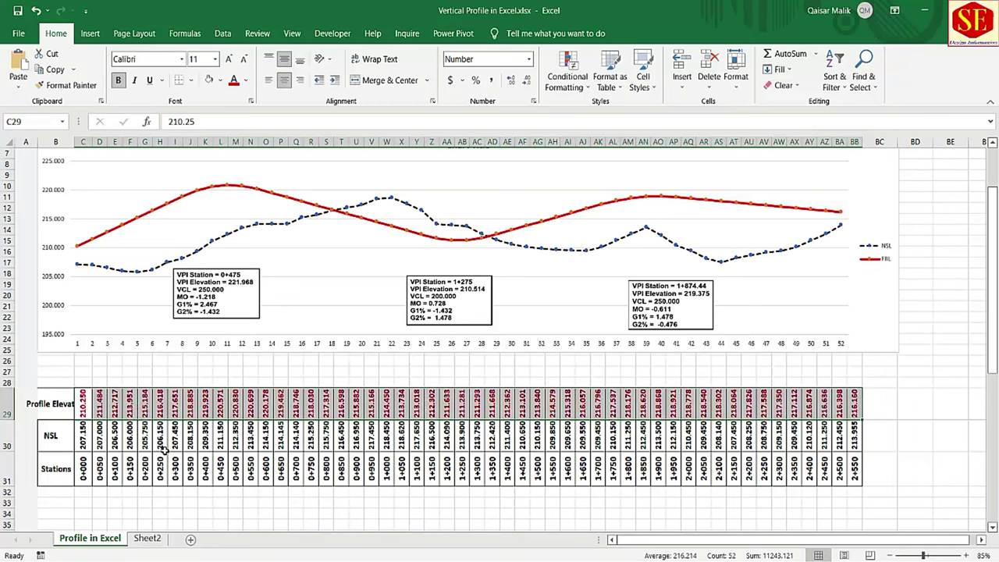
{"action": "left_click", "coordinate": [208, 510]}
Step: Wrap the Profile Elevation label in B29 and widen column B to fit the labels
{"action": "left_click", "coordinate": [55, 412]}
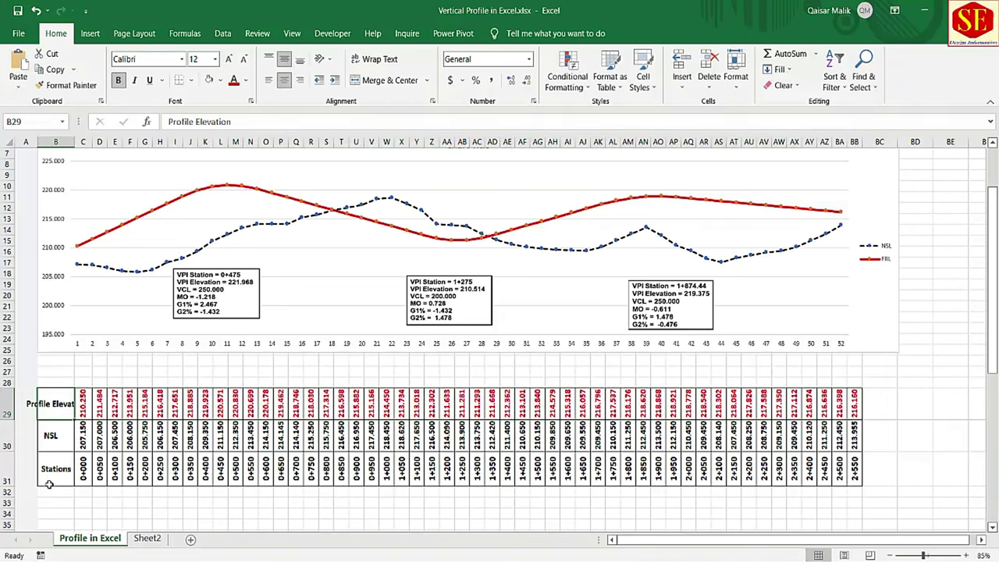
{"action": "left_click", "coordinate": [380, 59]}
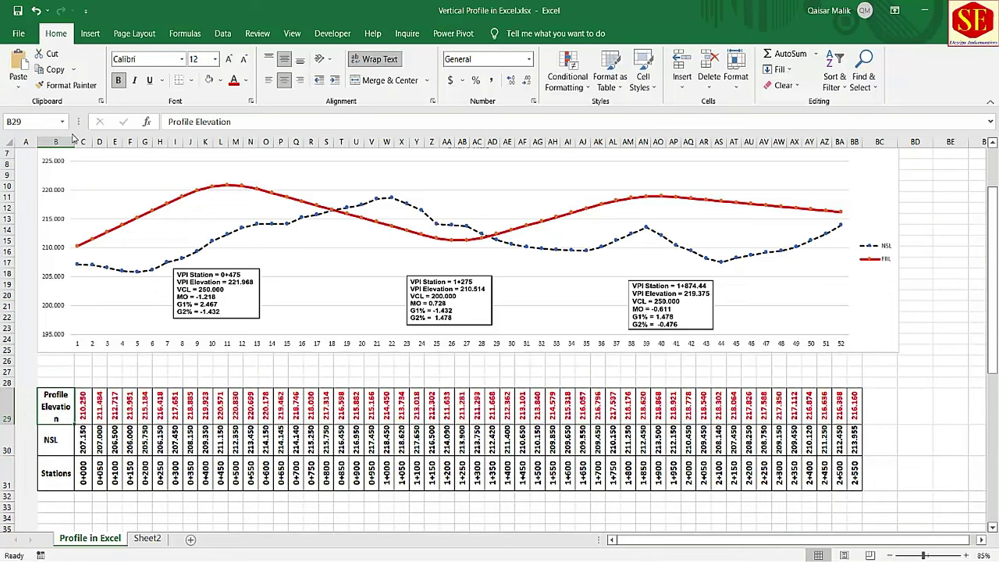
{"action": "left_click_drag", "start_coordinate": [75, 142], "coordinate": [82, 141]}
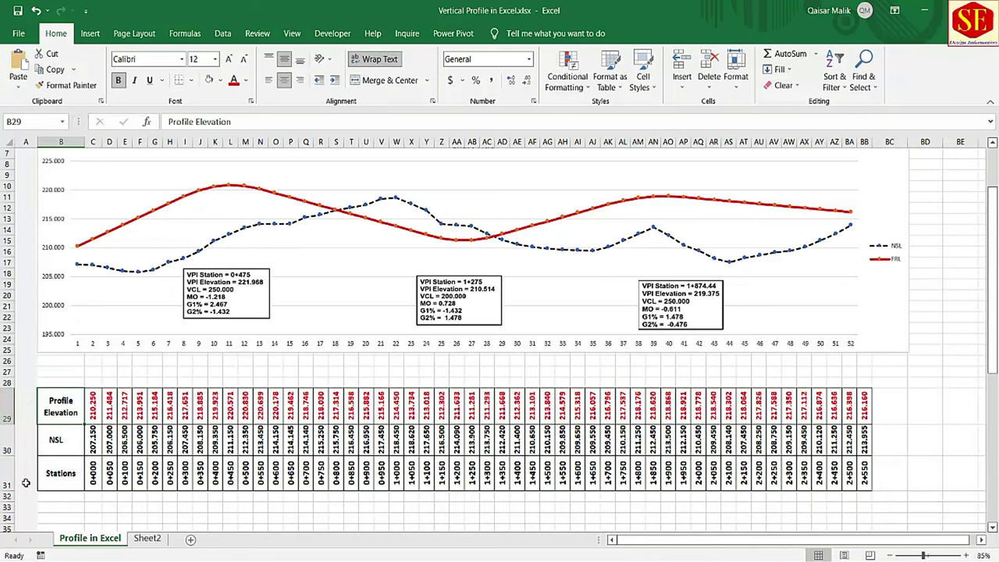
{"action": "left_click", "coordinate": [57, 439]}
{"action": "left_click", "coordinate": [67, 476]}
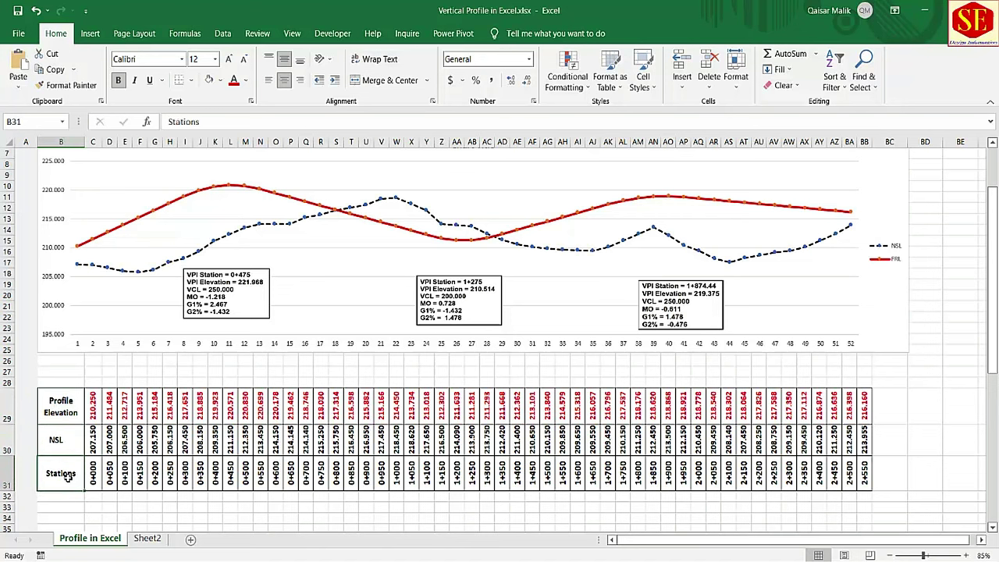
{"action": "scroll", "coordinate": [504, 462], "scroll_direction": "up", "scroll_amount": 1}
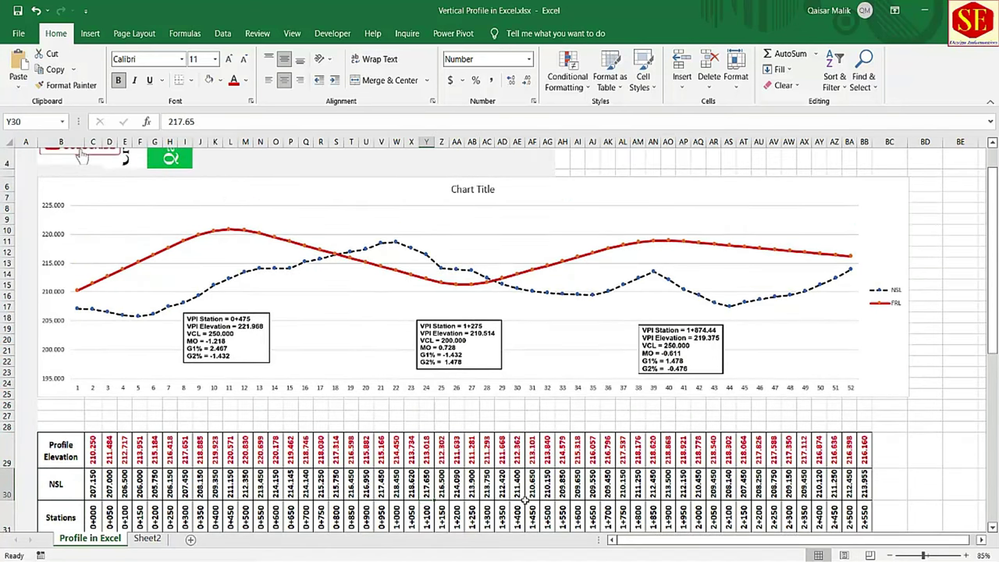
{"action": "left_click", "coordinate": [428, 482]}
Step: Set the NSL elevation at station 1+100 in cell Y30 to 215
{"action": "type", "text": "218"}
{"action": "key", "text": "Escape"}
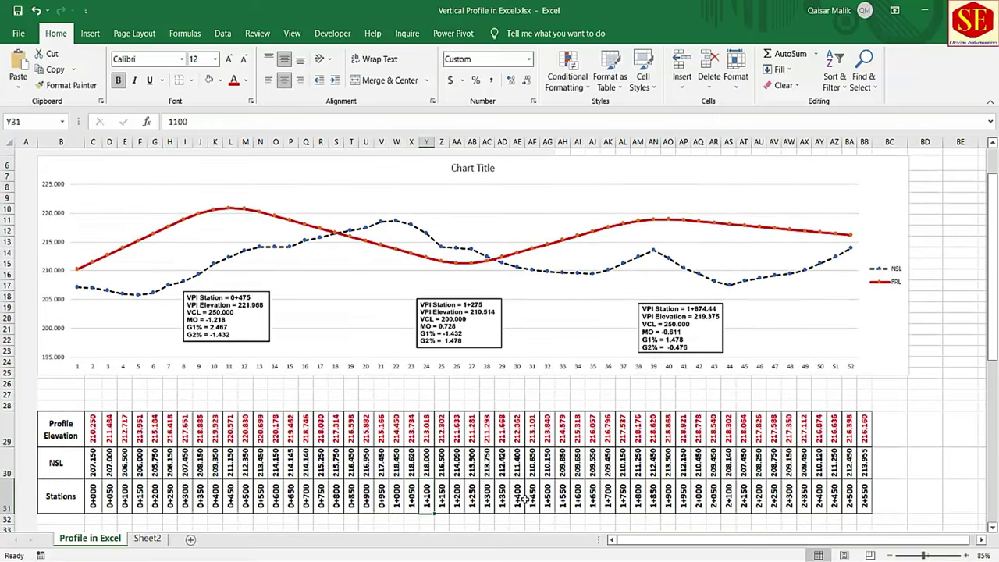
{"action": "left_click", "coordinate": [422, 456]}
{"action": "type", "text": "250"}
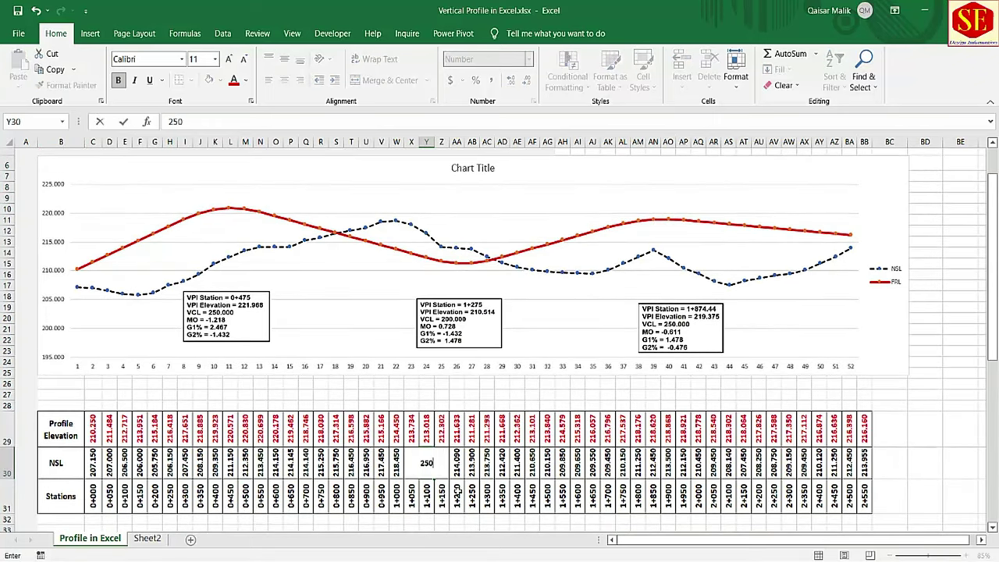
{"action": "key", "text": "Return"}
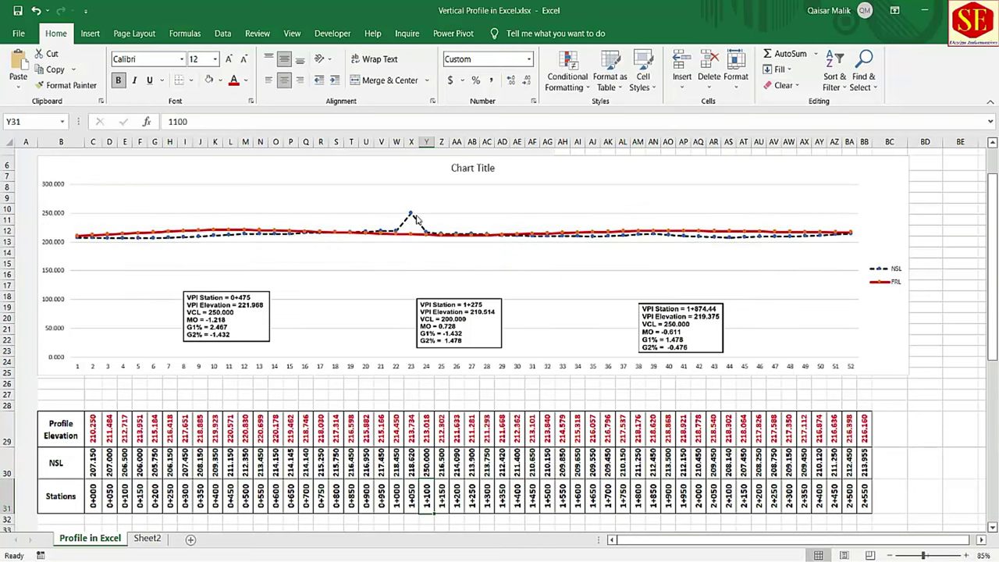
{"action": "left_click", "coordinate": [430, 468]}
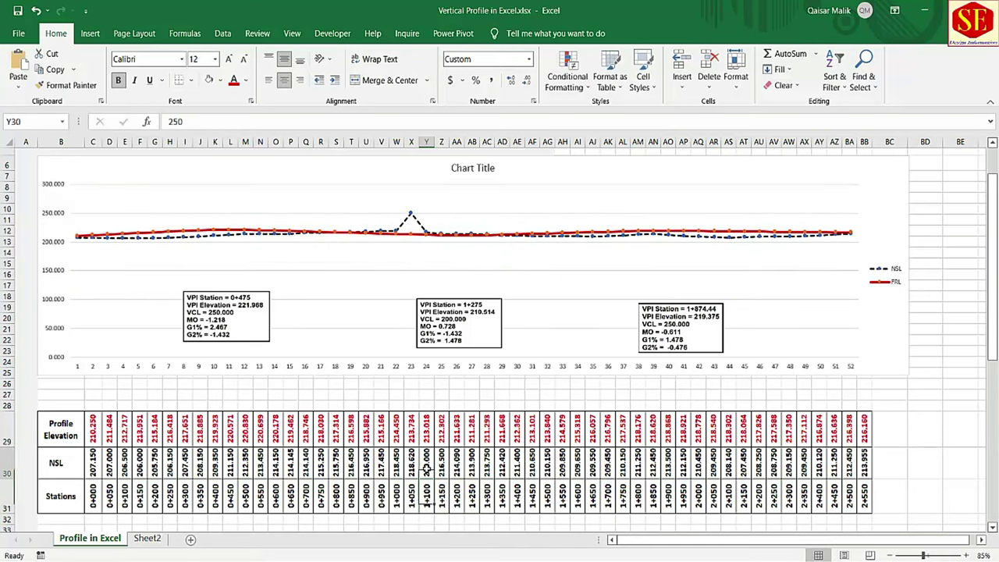
{"action": "type", "text": "235"}
{"action": "key", "text": "Return"}
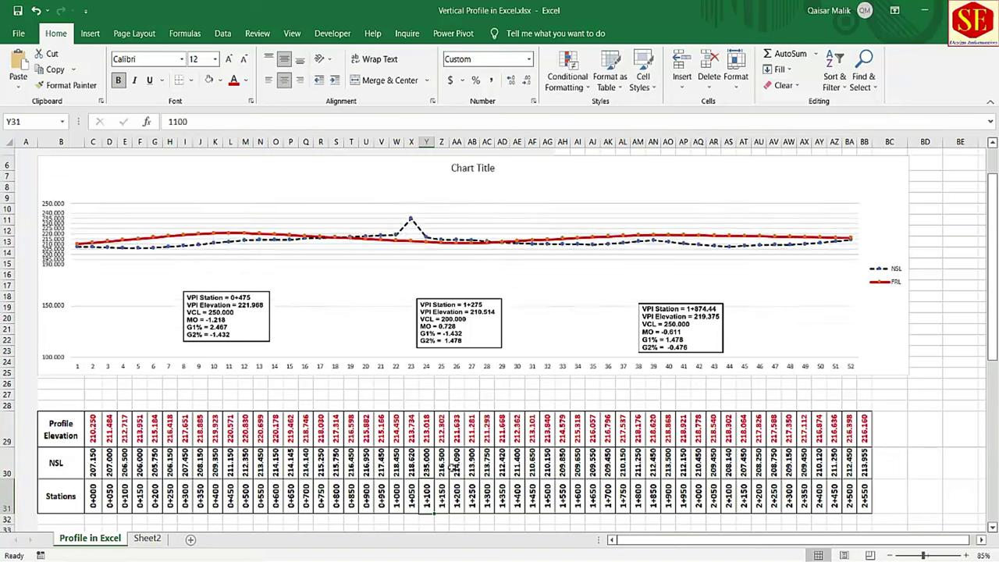
{"action": "left_click", "coordinate": [431, 467]}
{"action": "type", "text": "235"}
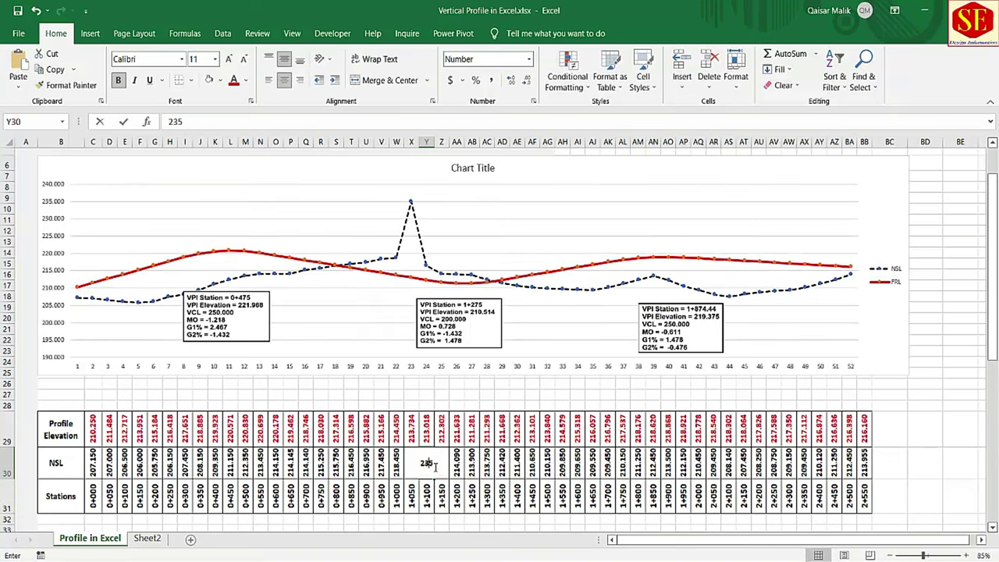
{"action": "type", "text": "215"}
{"action": "key", "text": "Return"}
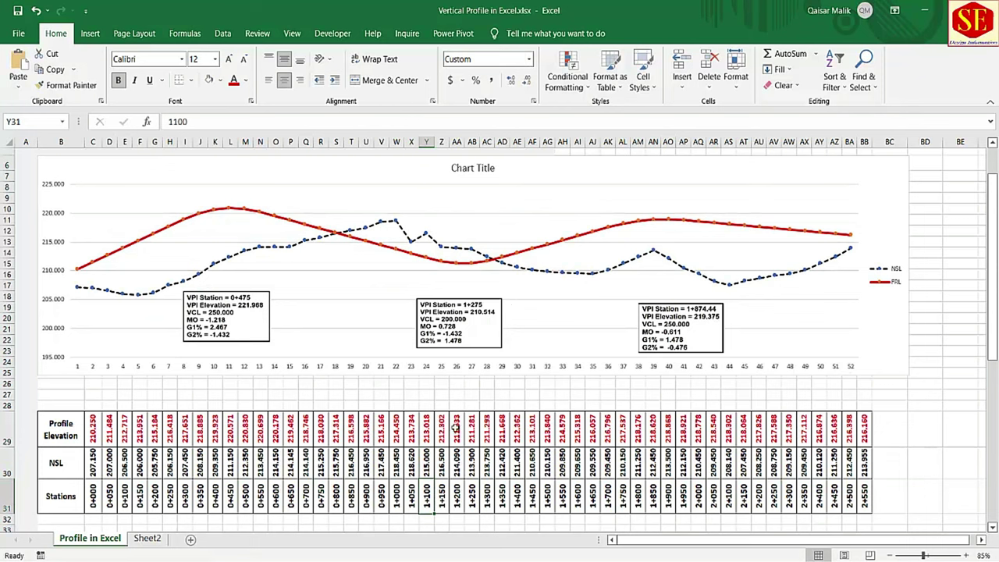
Step: Try profile elevations 218 in AA29 and 219 in AH29, then undo both edits
{"action": "left_click", "coordinate": [457, 428]}
{"action": "type", "text": "218"}
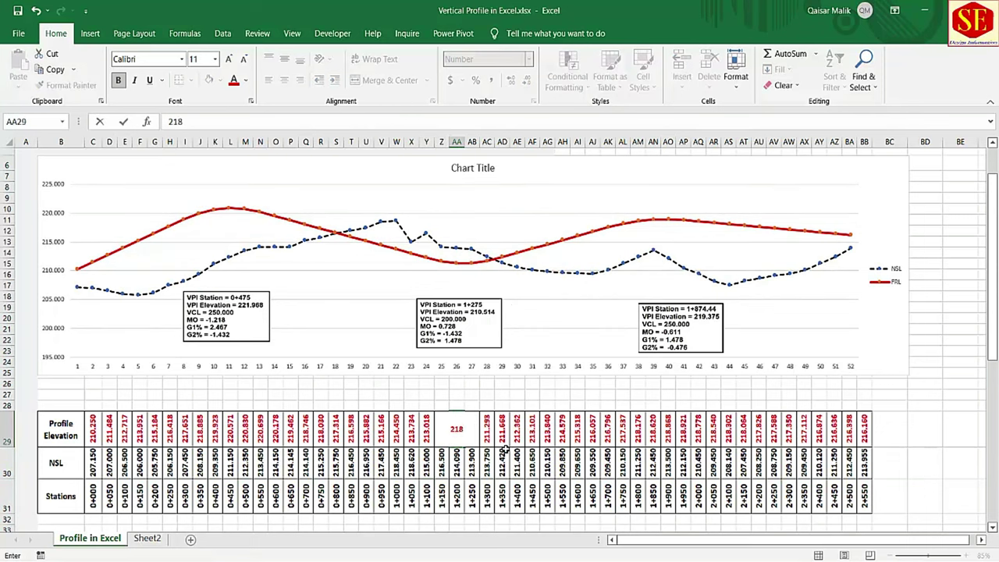
{"action": "key", "text": "Return"}
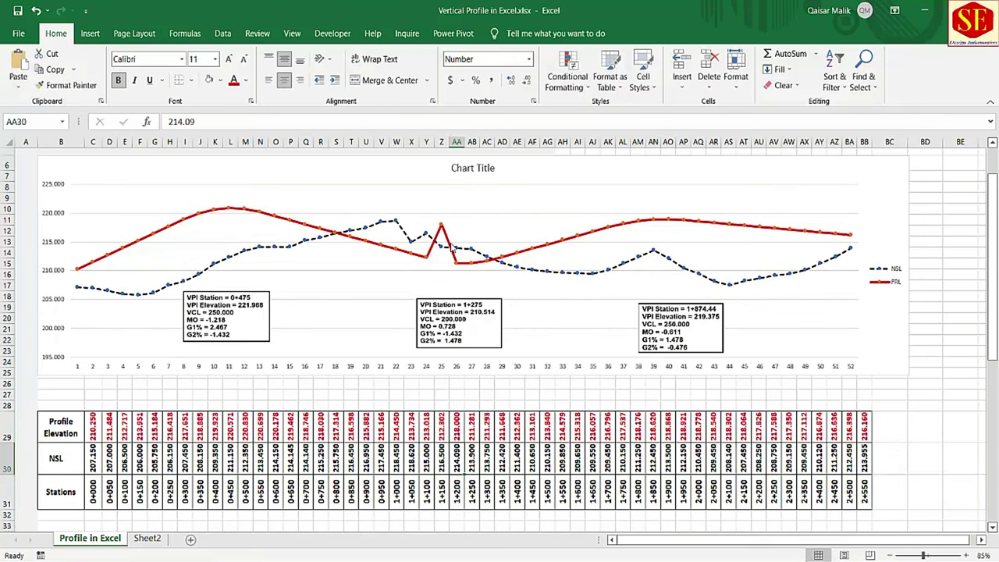
{"action": "left_click", "coordinate": [562, 428]}
{"action": "type", "text": "219"}
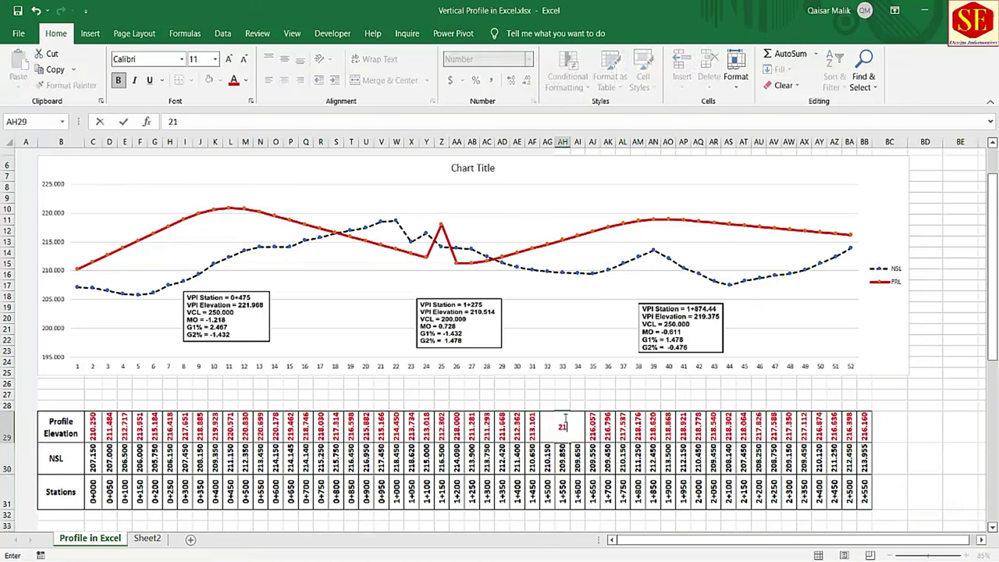
{"action": "key", "text": "Return"}
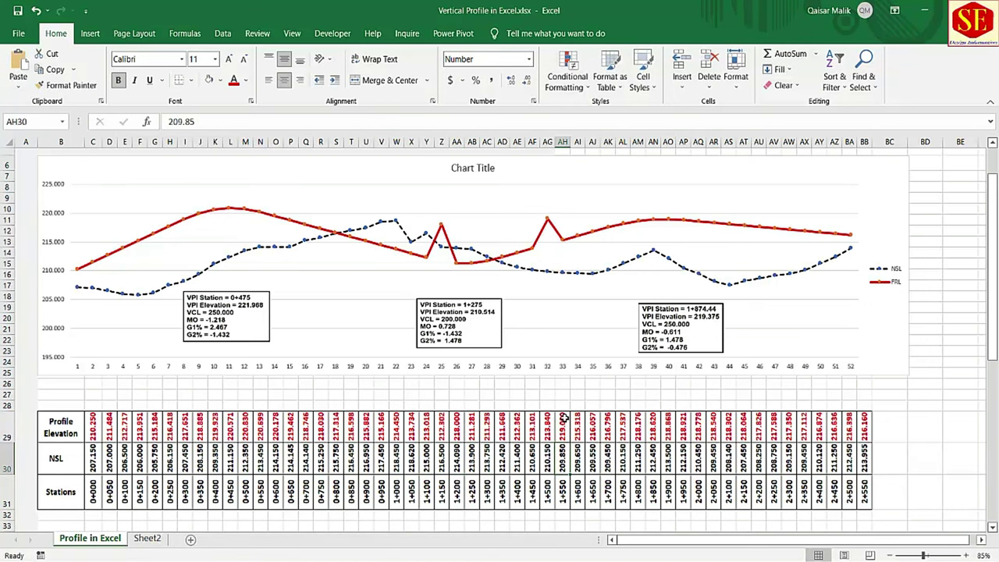
{"action": "key", "text": "ctrl+z"}
{"action": "key", "text": "ctrl+z"}
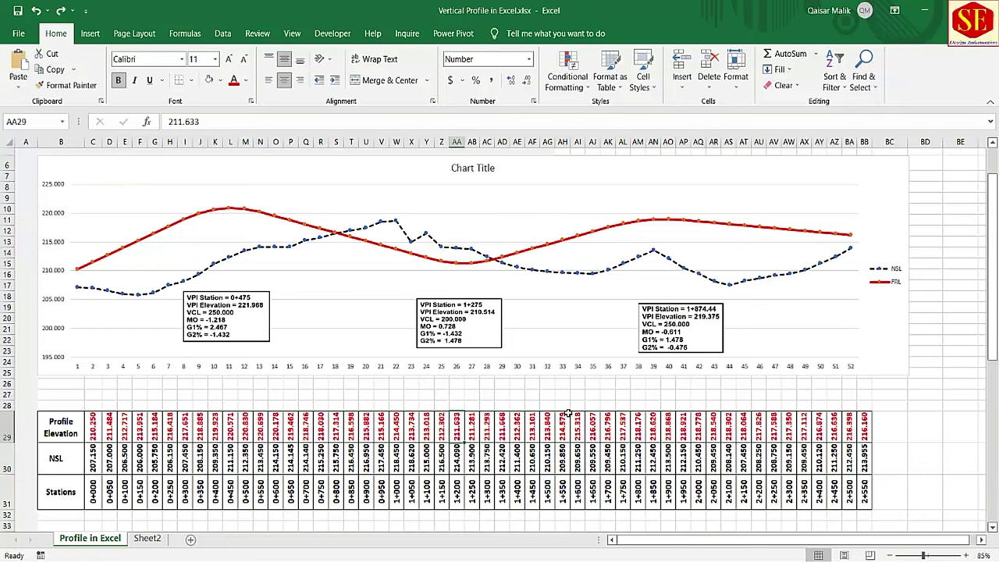
Step: Delete the placeholder Chart Title from the profile chart
{"action": "scroll", "coordinate": [624, 410], "scroll_direction": "up", "scroll_amount": 2}
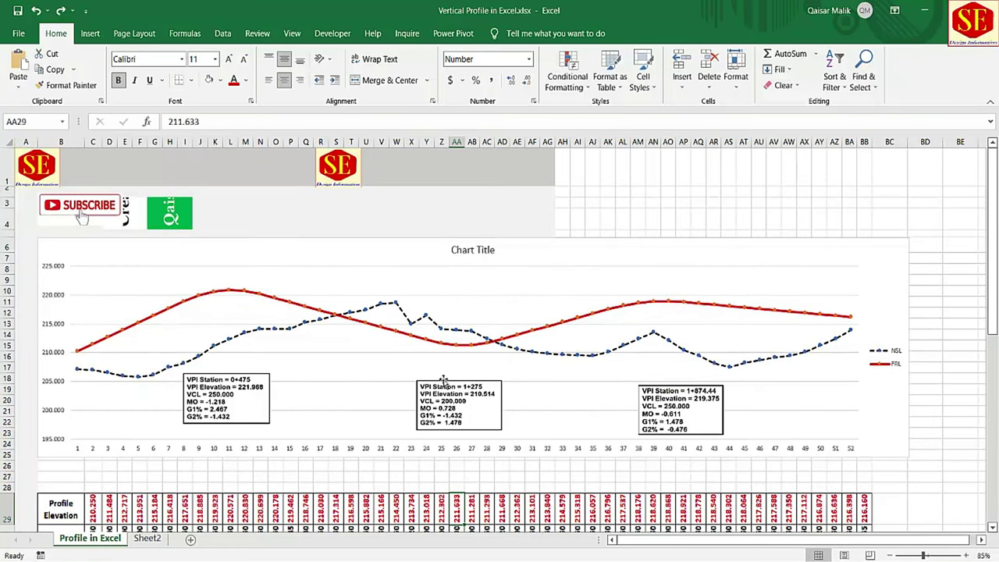
{"action": "scroll", "coordinate": [540, 482], "scroll_direction": "down", "scroll_amount": 2}
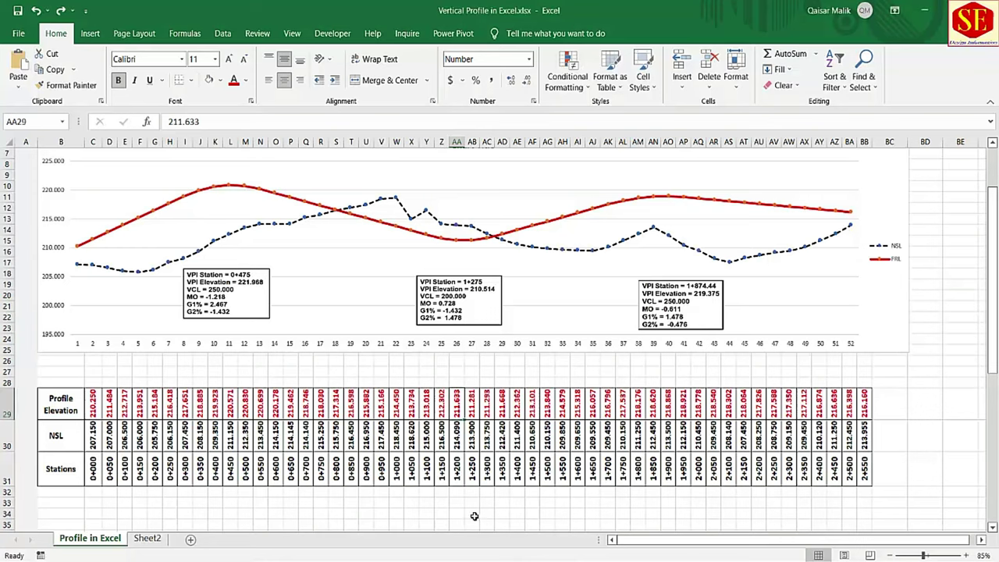
{"action": "scroll", "coordinate": [338, 258], "scroll_direction": "up", "scroll_amount": 1}
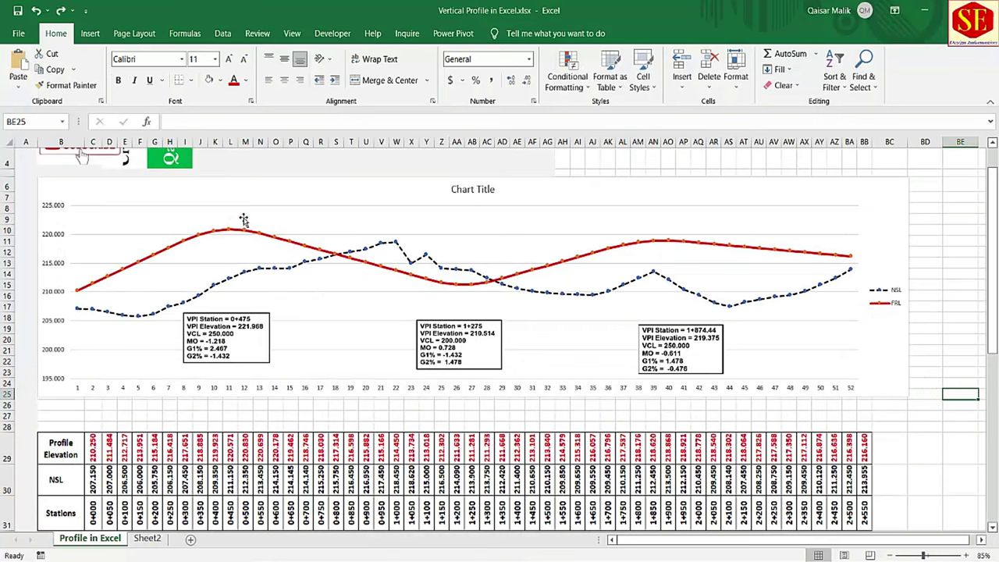
{"action": "left_click", "coordinate": [484, 189]}
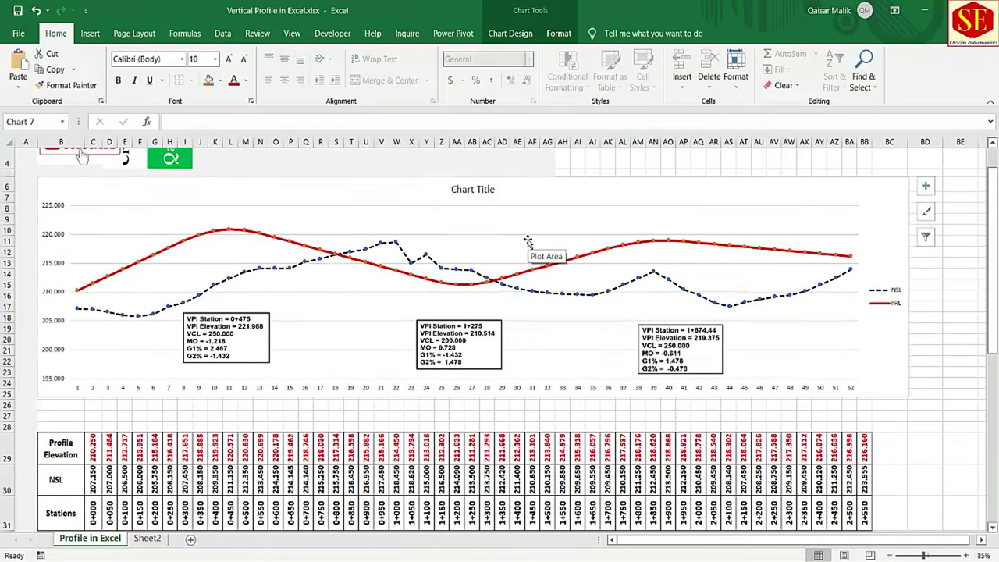
{"action": "key", "text": "Delete"}
{"action": "scroll", "coordinate": [437, 263], "scroll_direction": "up", "scroll_amount": 1}
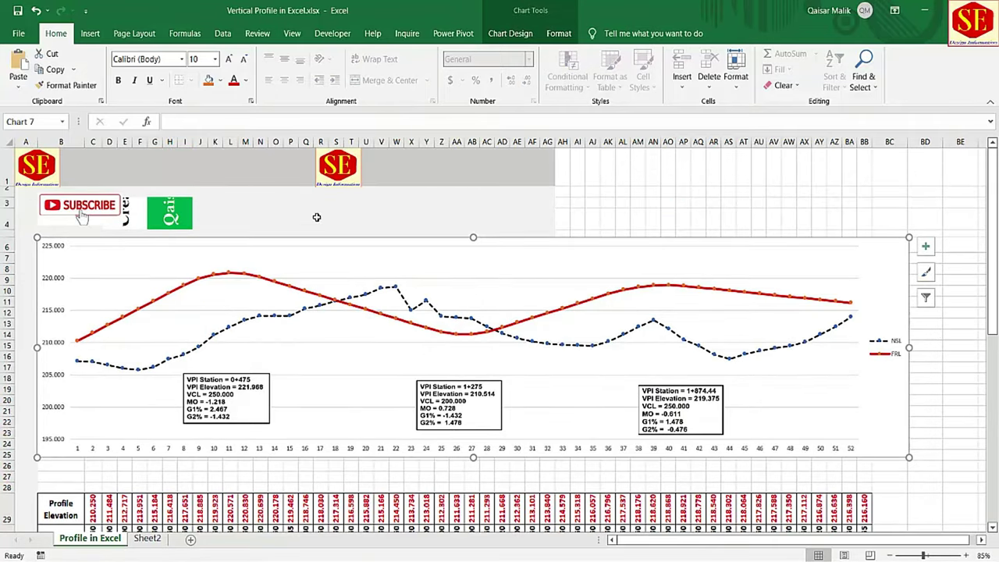
{"action": "left_click", "coordinate": [142, 160]}
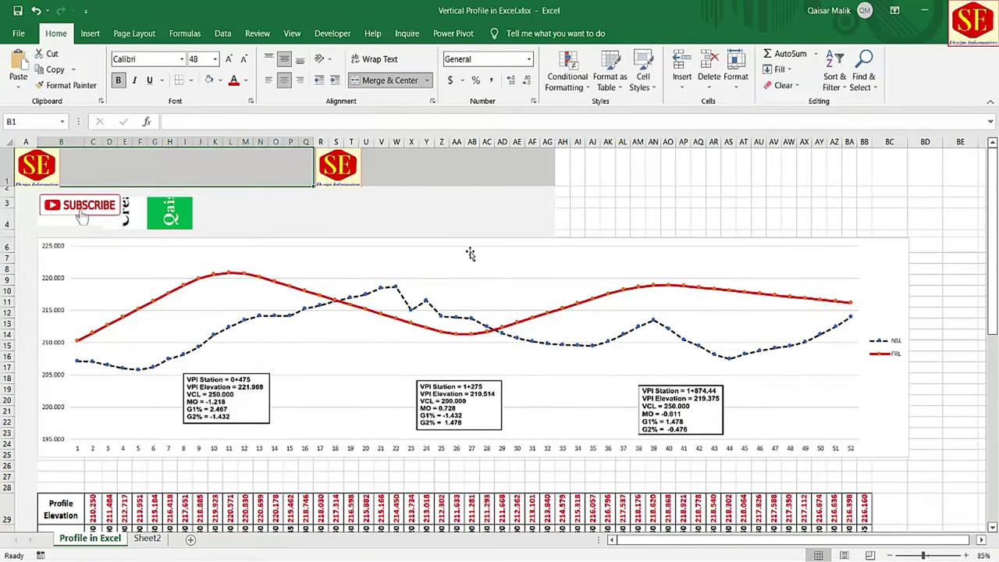
{"action": "scroll", "coordinate": [526, 491], "scroll_direction": "down", "scroll_amount": 3}
{"action": "scroll", "coordinate": [639, 388], "scroll_direction": "up", "scroll_amount": 2}
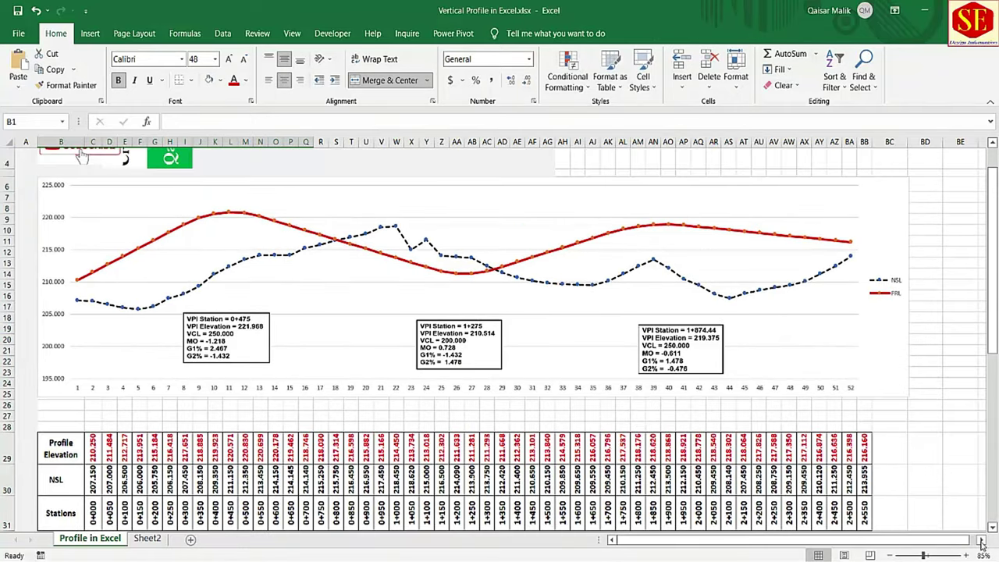
{"action": "scroll", "coordinate": [993, 540], "scroll_direction": "down", "scroll_amount": 1}
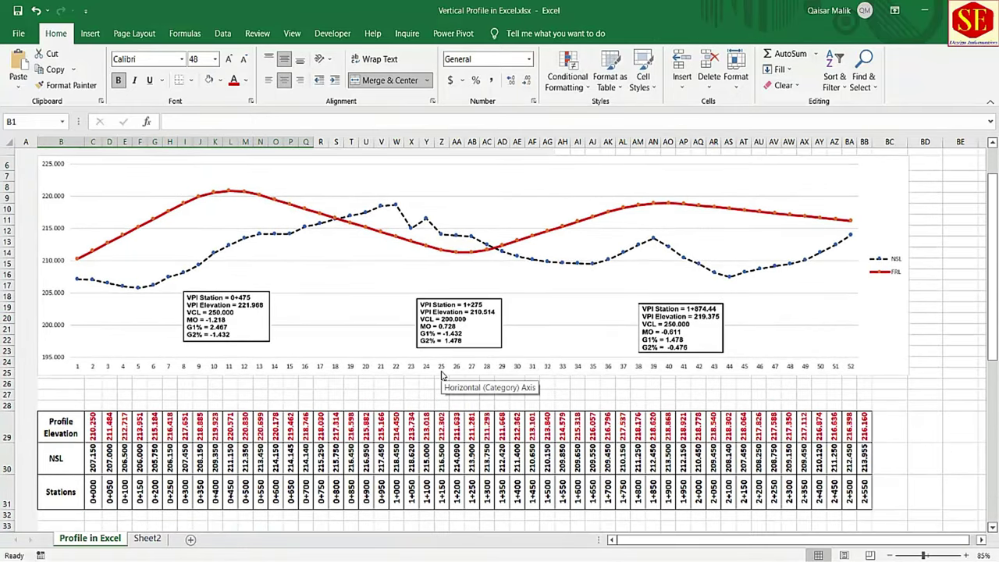
Step: Stretch the profile chart's bottom edge down to row 28, just above the data table
{"action": "left_click", "coordinate": [146, 342]}
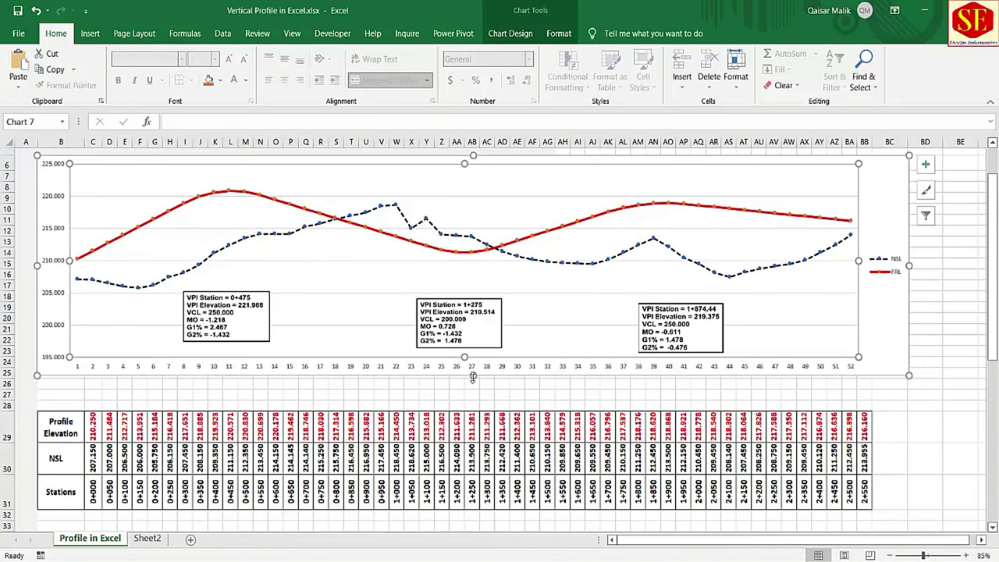
{"action": "left_click_drag", "start_coordinate": [472, 378], "coordinate": [472, 408]}
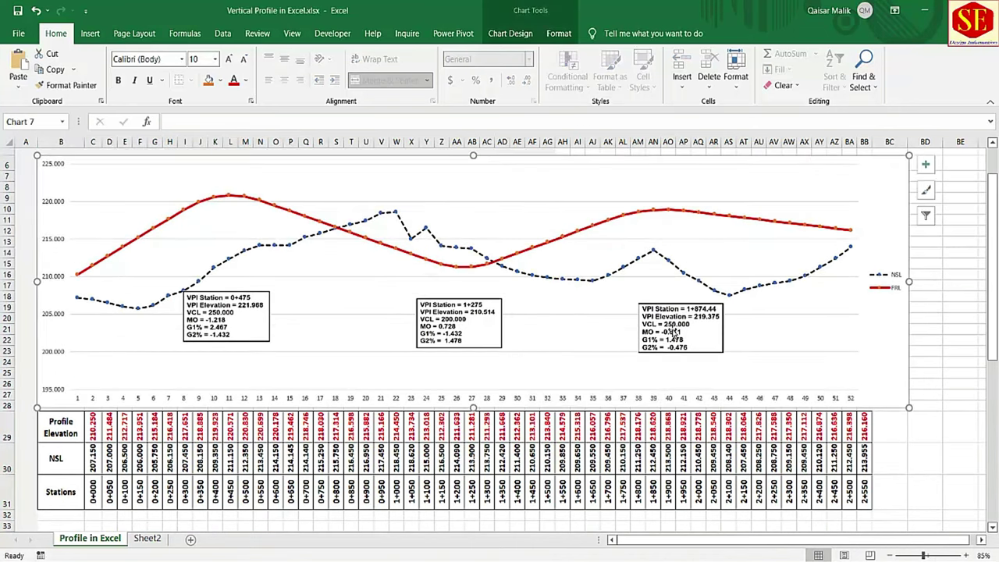
{"action": "scroll", "coordinate": [645, 289], "scroll_direction": "up", "scroll_amount": 1}
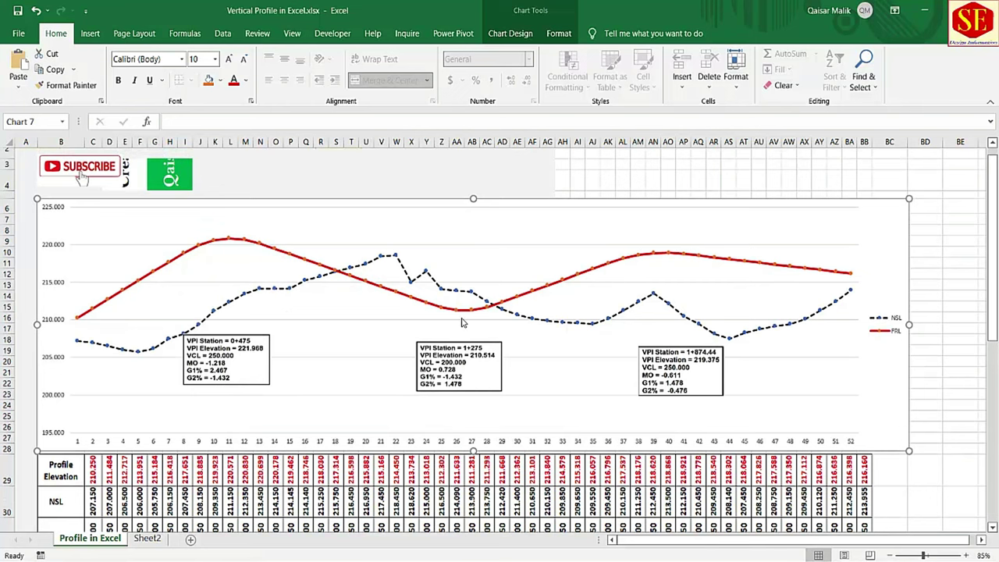
{"action": "scroll", "coordinate": [462, 323], "scroll_direction": "down", "scroll_amount": 1}
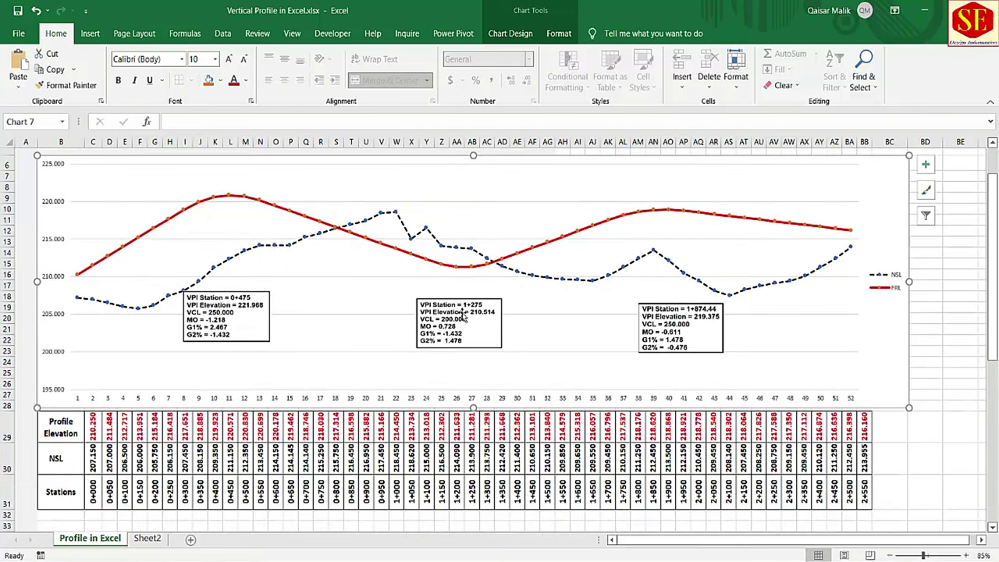
{"action": "left_click", "coordinate": [957, 294]}
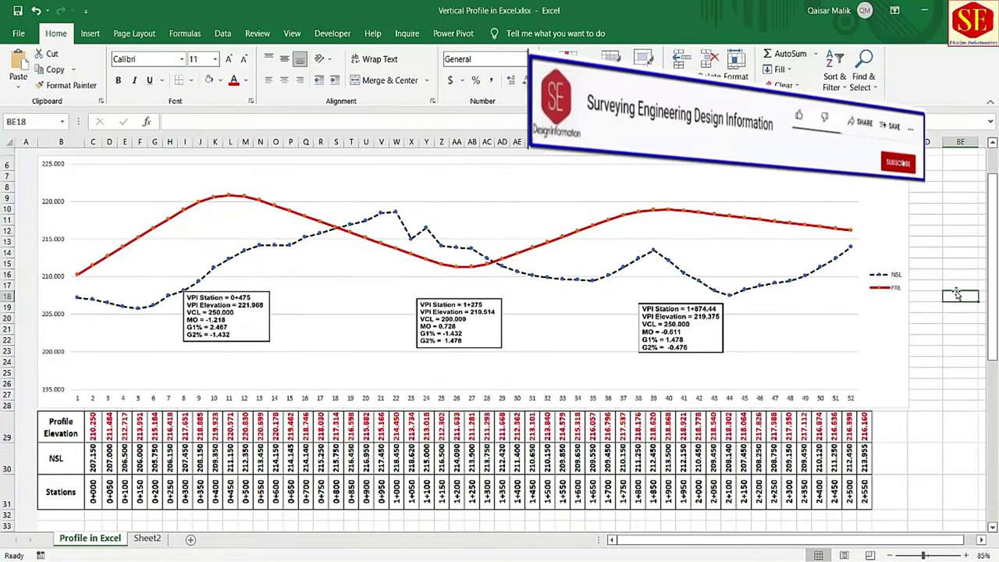